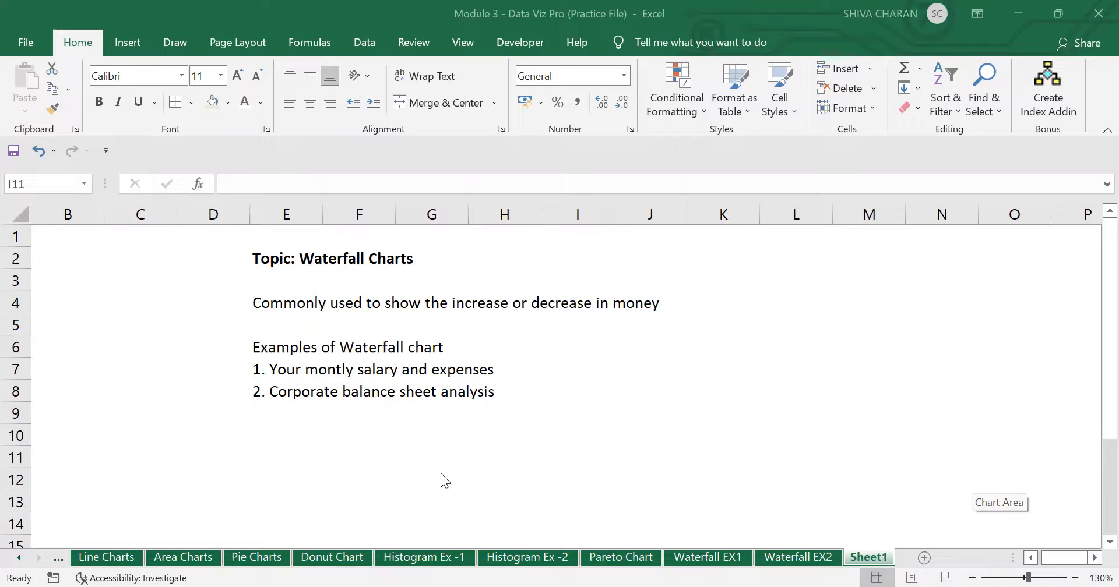
left_click(286, 374)
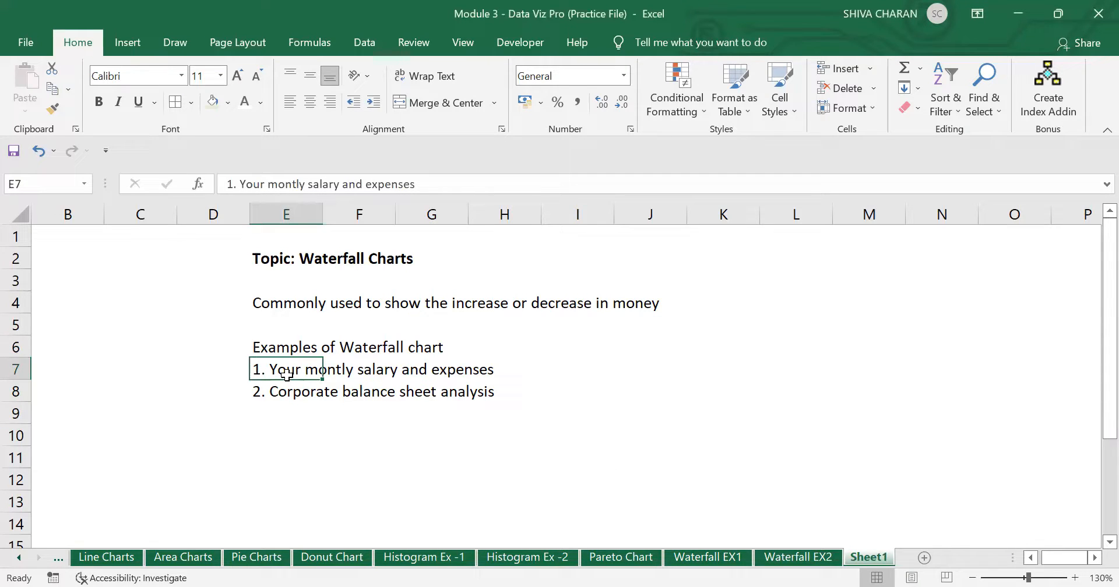
left_click(287, 398)
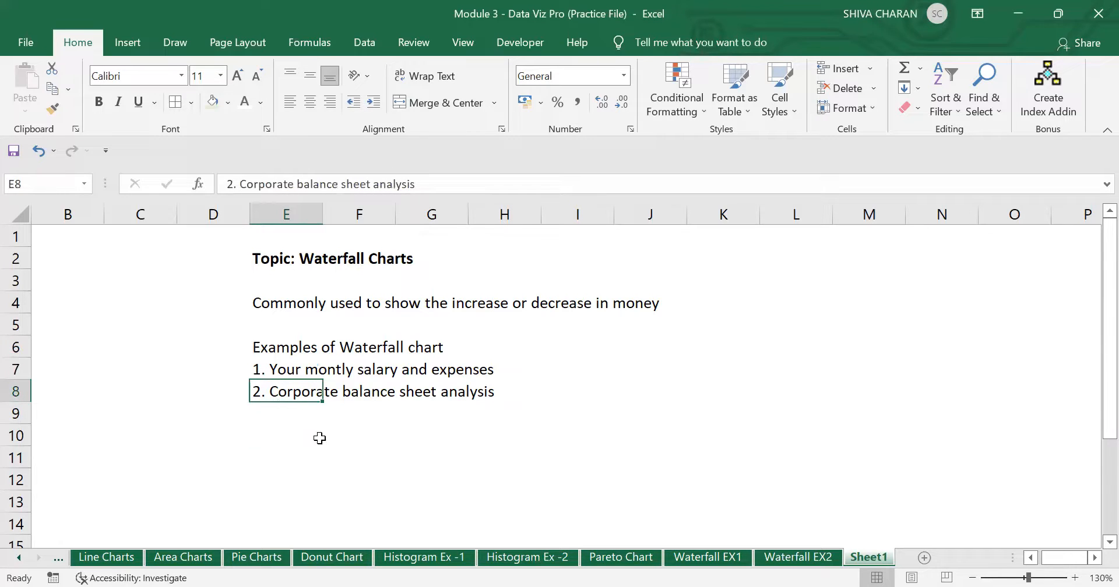
left_click(319, 436)
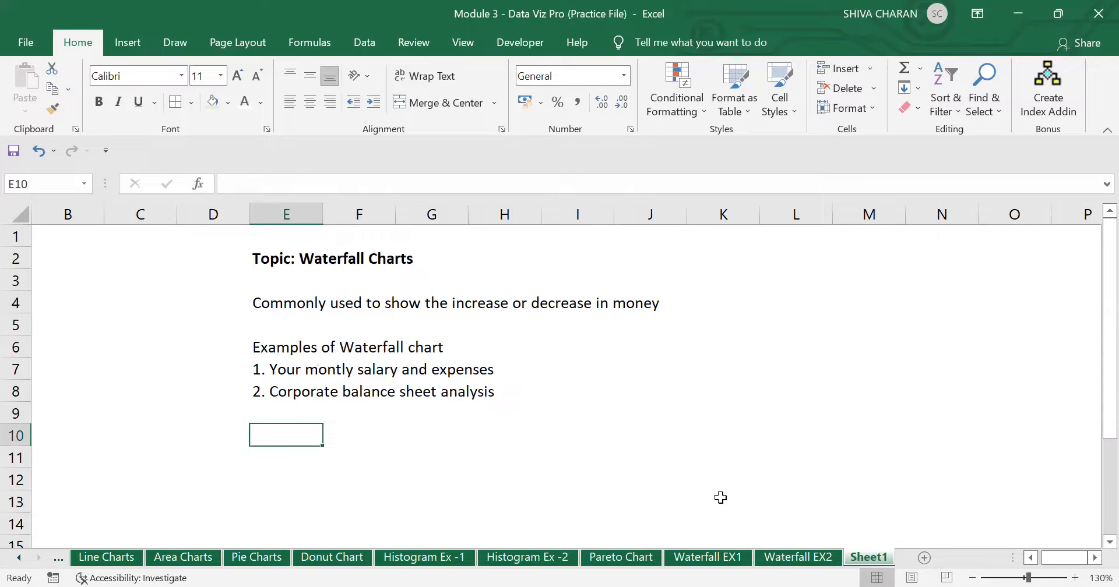
Open the Waterfall EX1 sheet and centre-align the empty cell A16 below the personal income table
left_click(708, 556)
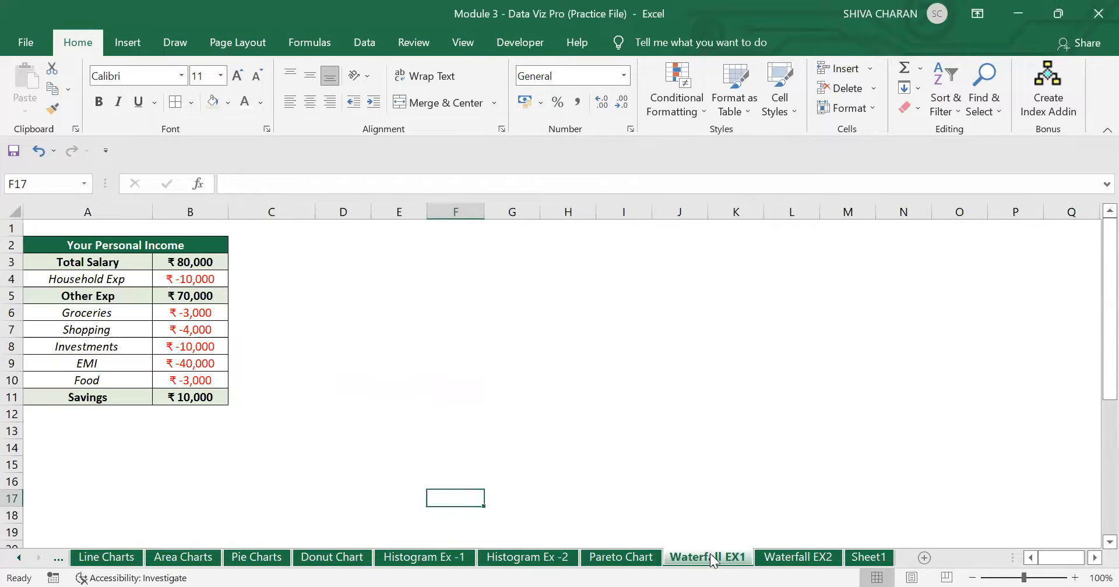
left_click(147, 480)
key("alt+h")
key("a")
key("c")
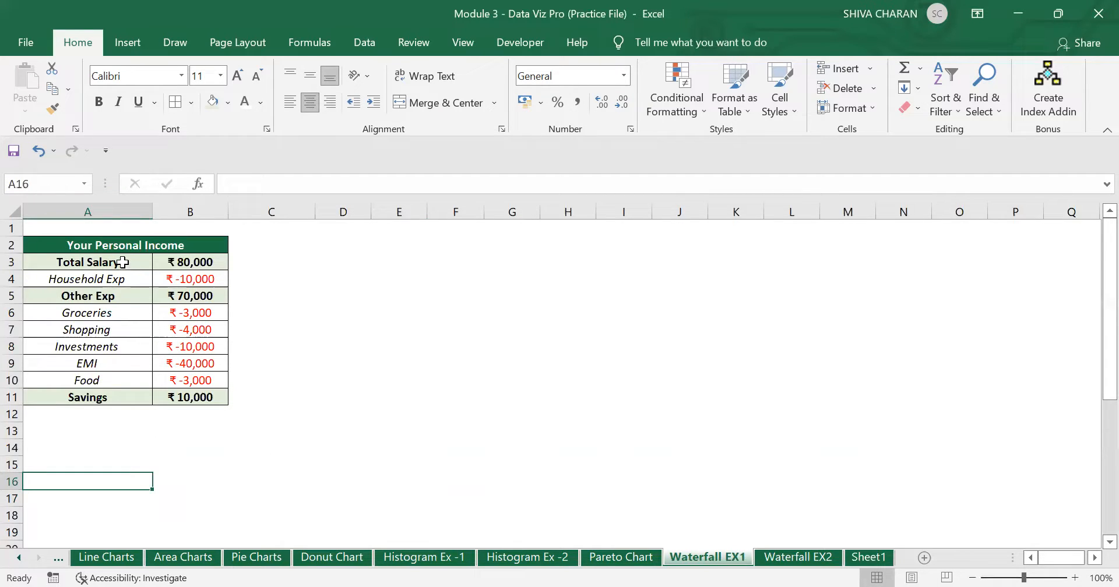
Examine the Total Salary and Household Exp rows and the formula that produces the Other Exp subtotal
left_click_drag(121, 263, 195, 262)
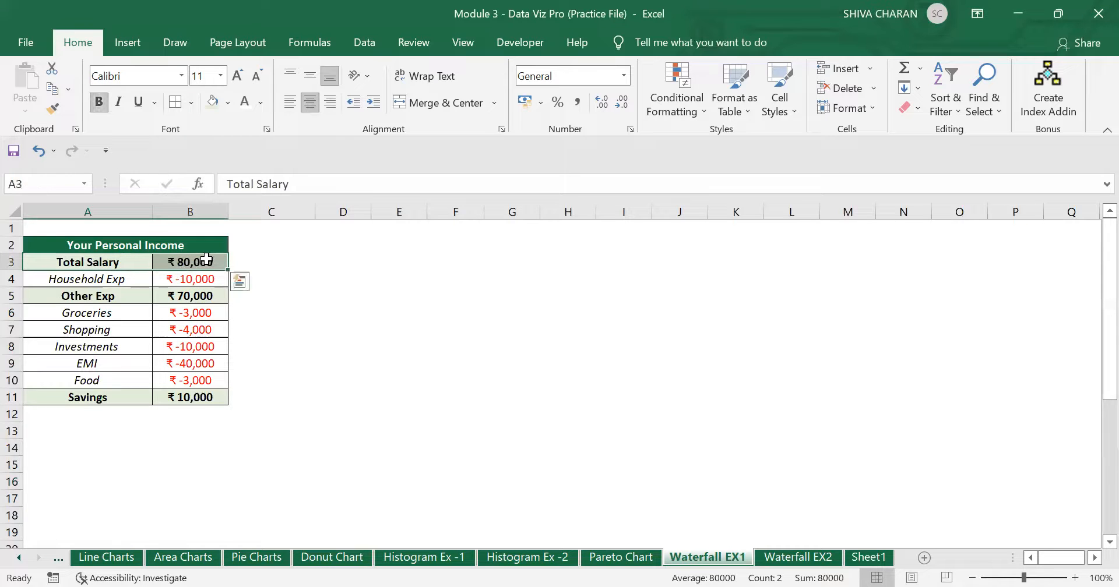
left_click_drag(120, 263, 195, 263)
left_click(137, 279)
left_click_drag(136, 279, 202, 278)
left_click(202, 279)
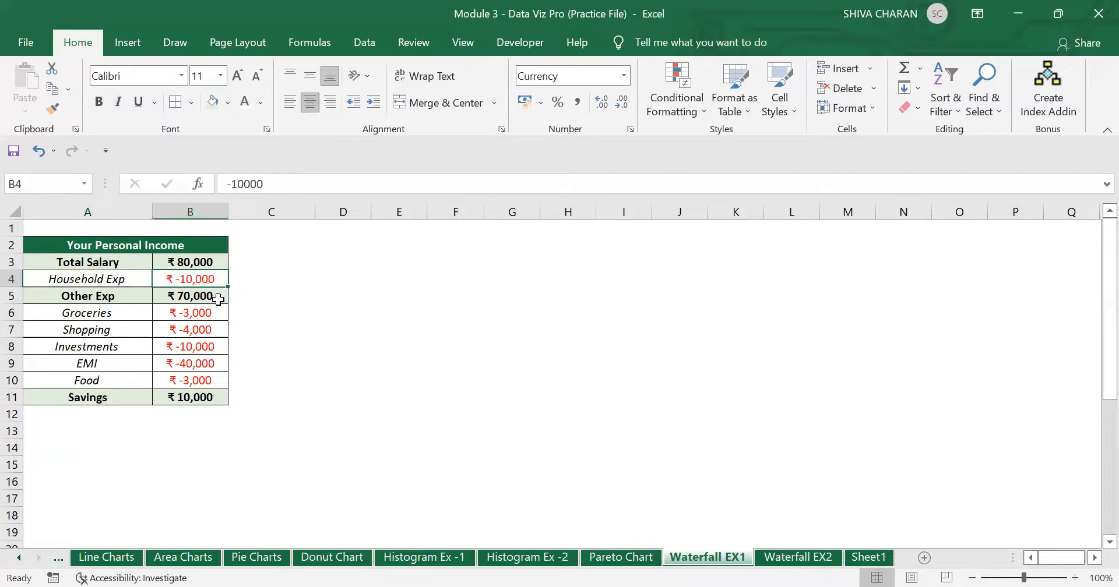
left_click(135, 297)
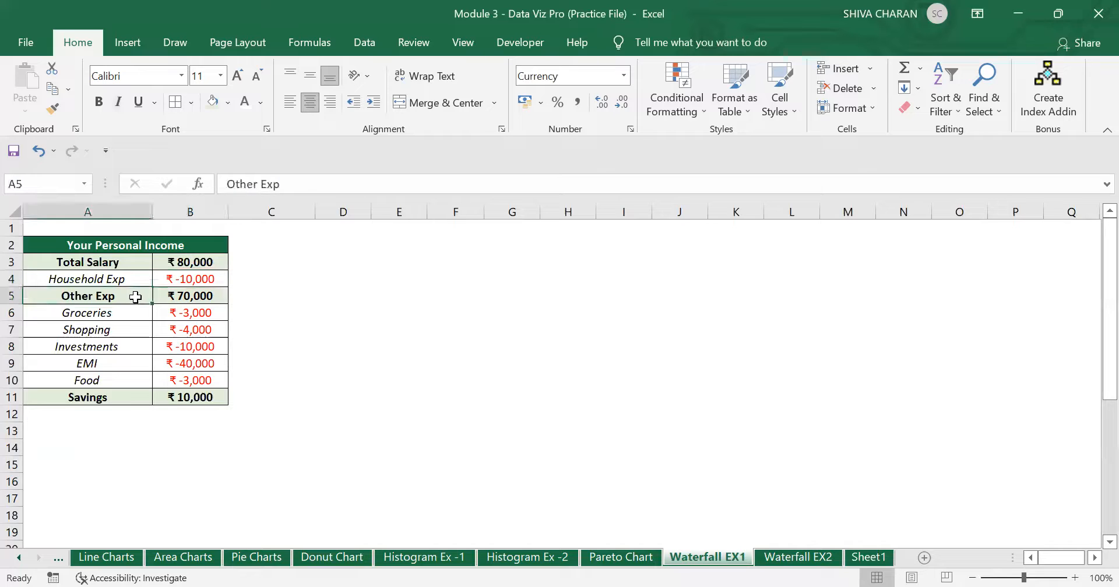
left_click(176, 296)
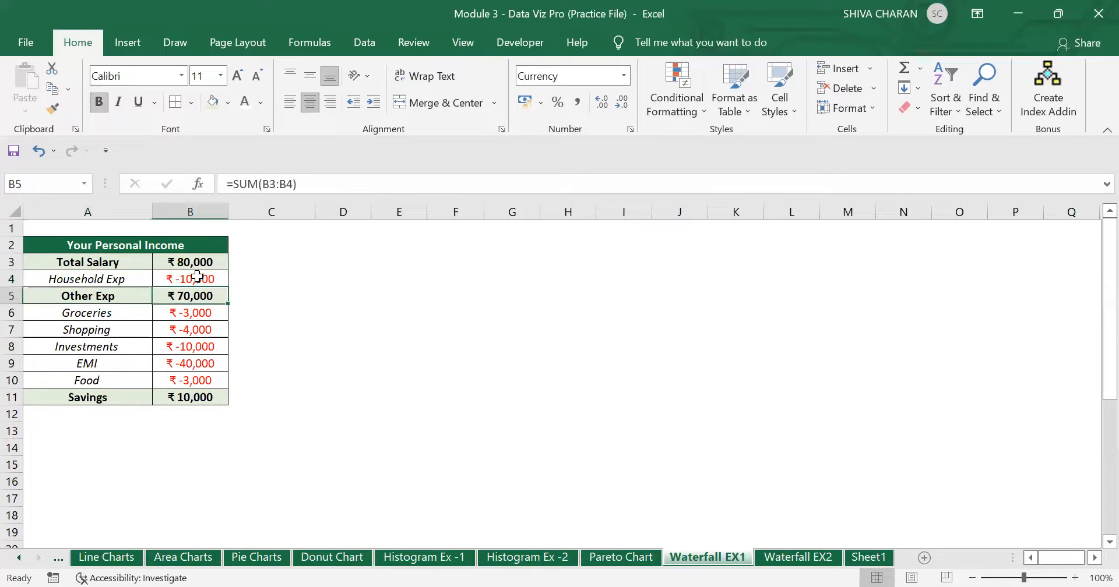
left_click_drag(193, 275, 195, 259)
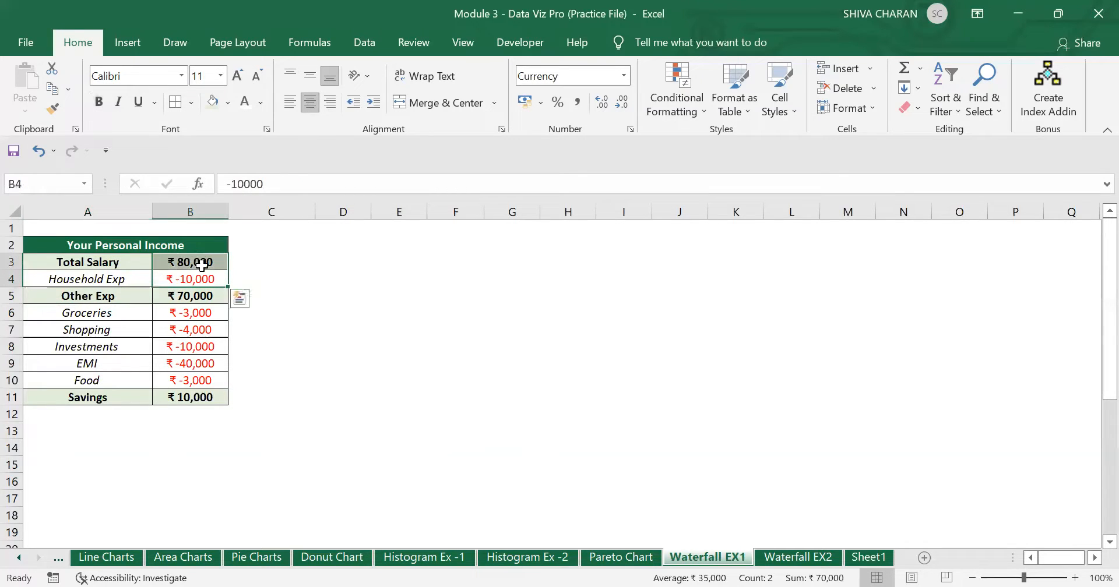
left_click(207, 275)
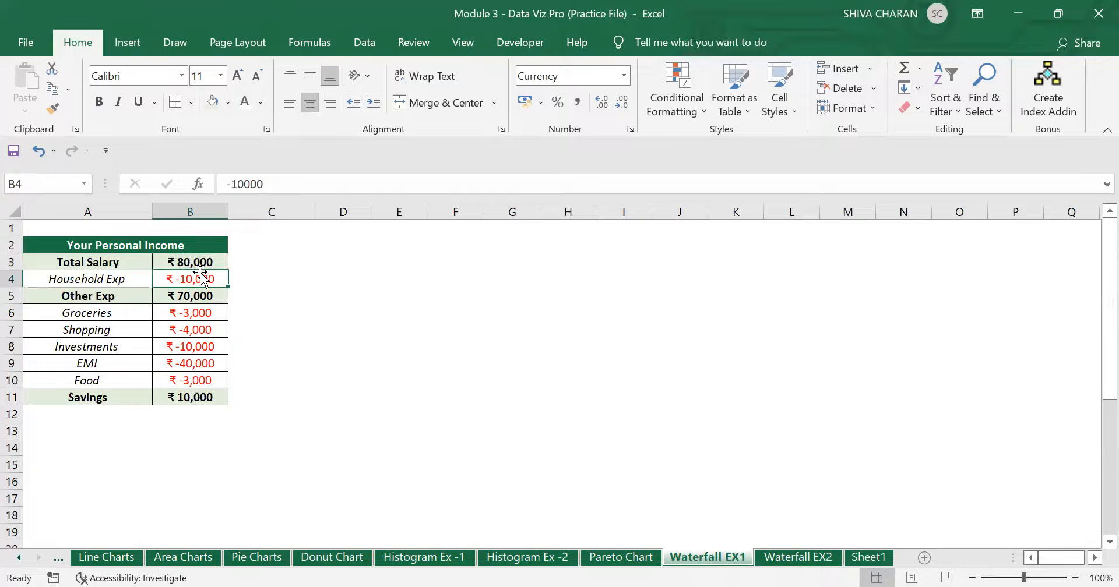
left_click(196, 257)
left_click(188, 294)
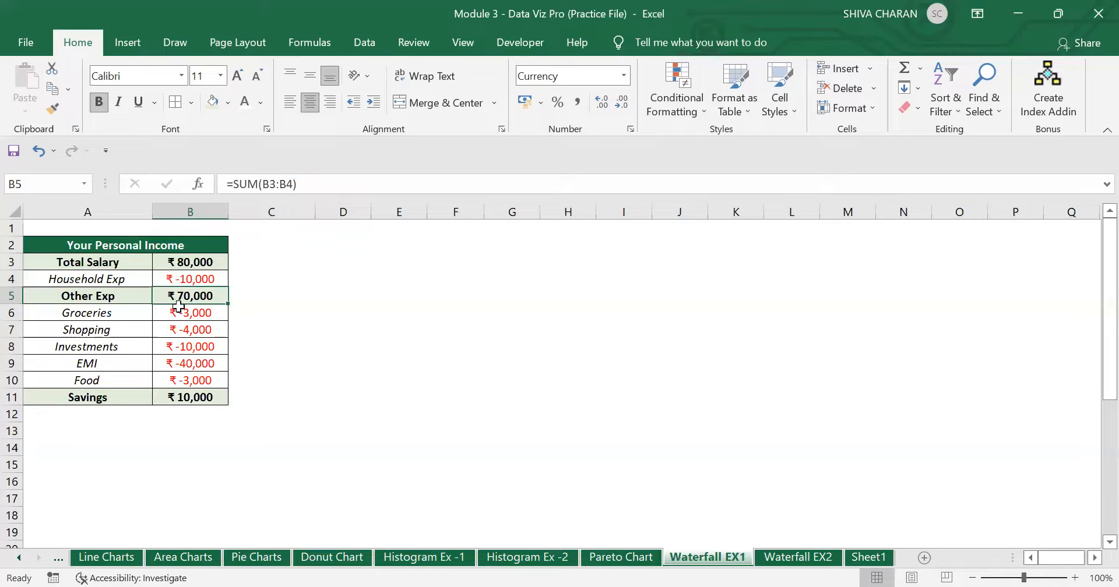
Examine the expense rows from Groceries to Food, the Savings formula and the full extent of the income table
left_click(130, 312)
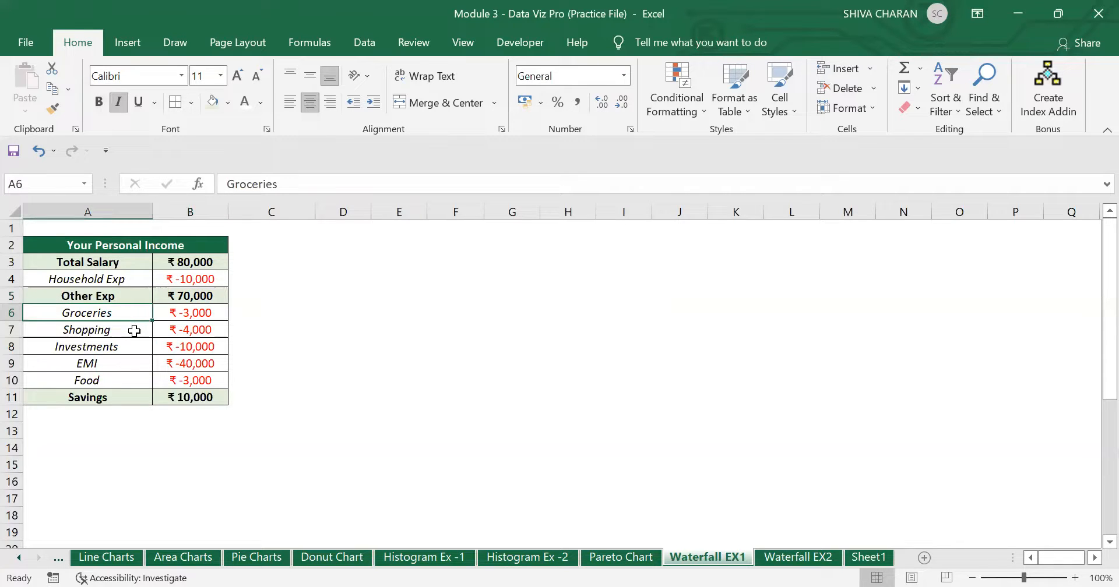
left_click(134, 329)
left_click(138, 347)
left_click(139, 361)
left_click(145, 379)
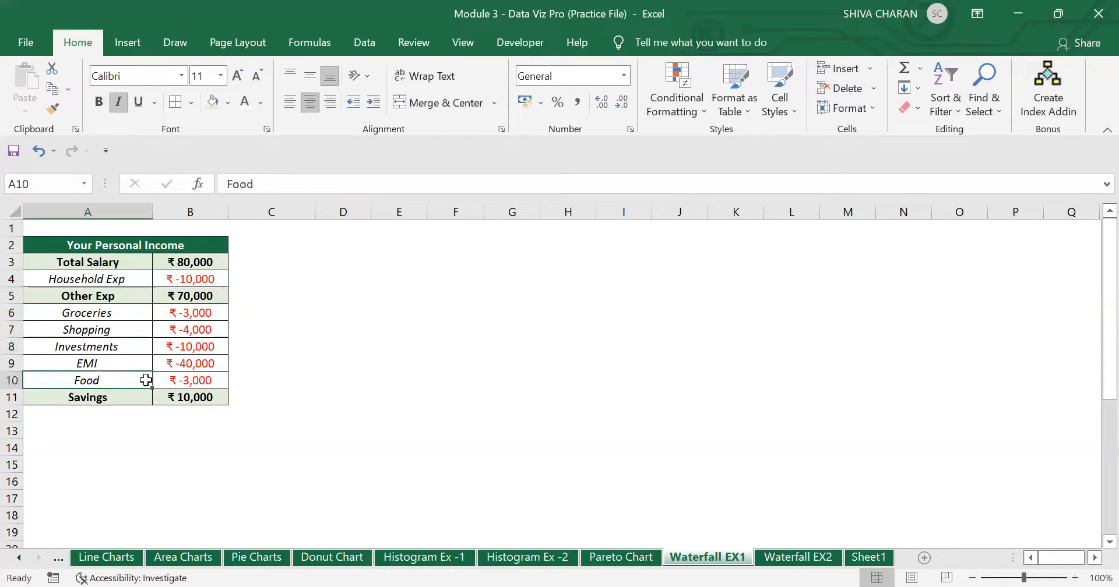
left_click(207, 314)
left_click_drag(207, 327, 215, 377)
left_click(207, 296)
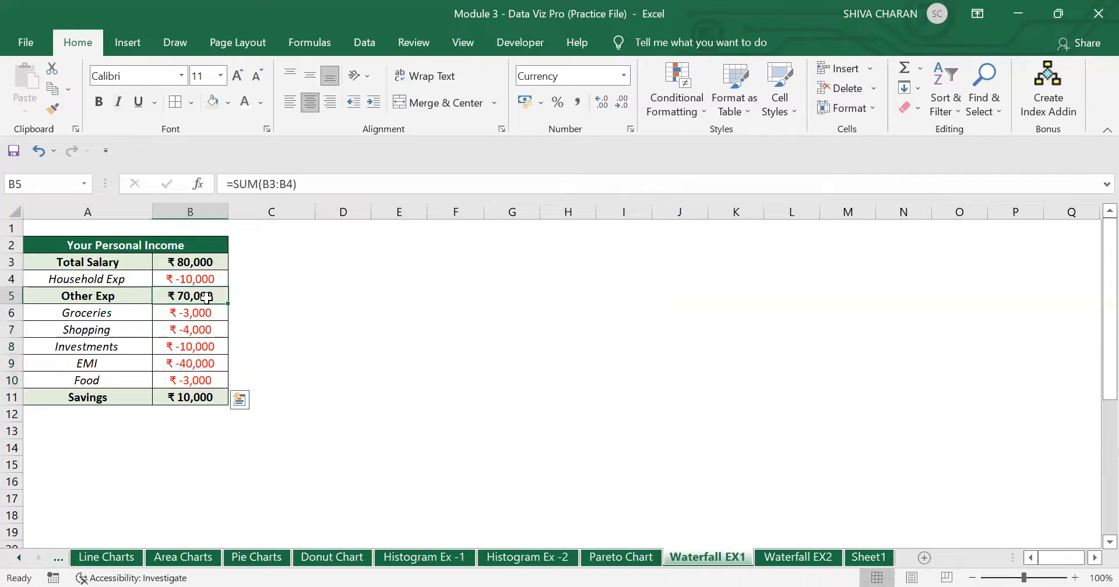
left_click(198, 396)
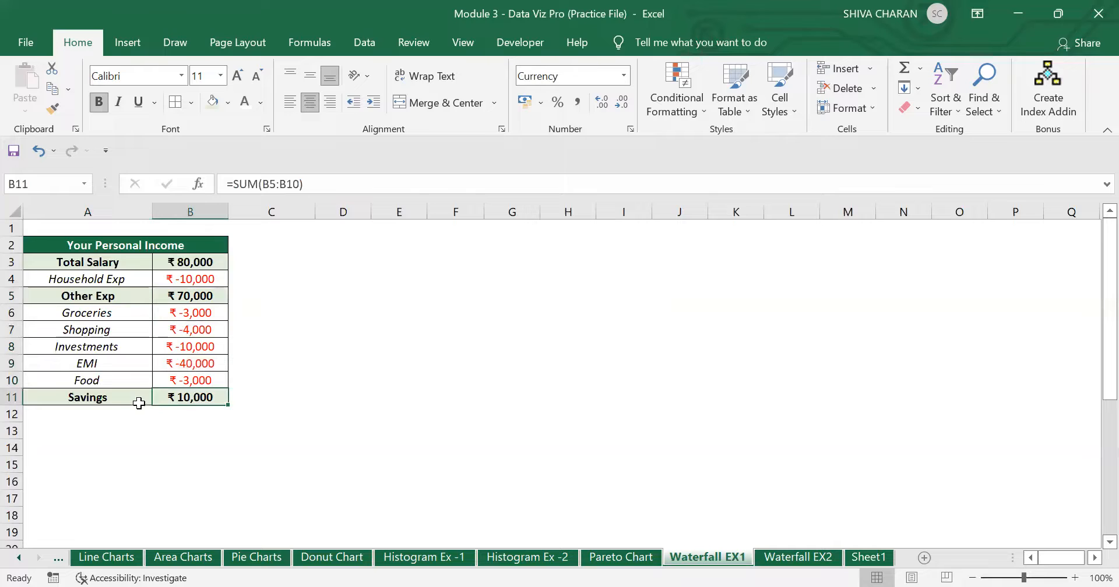
left_click(215, 445)
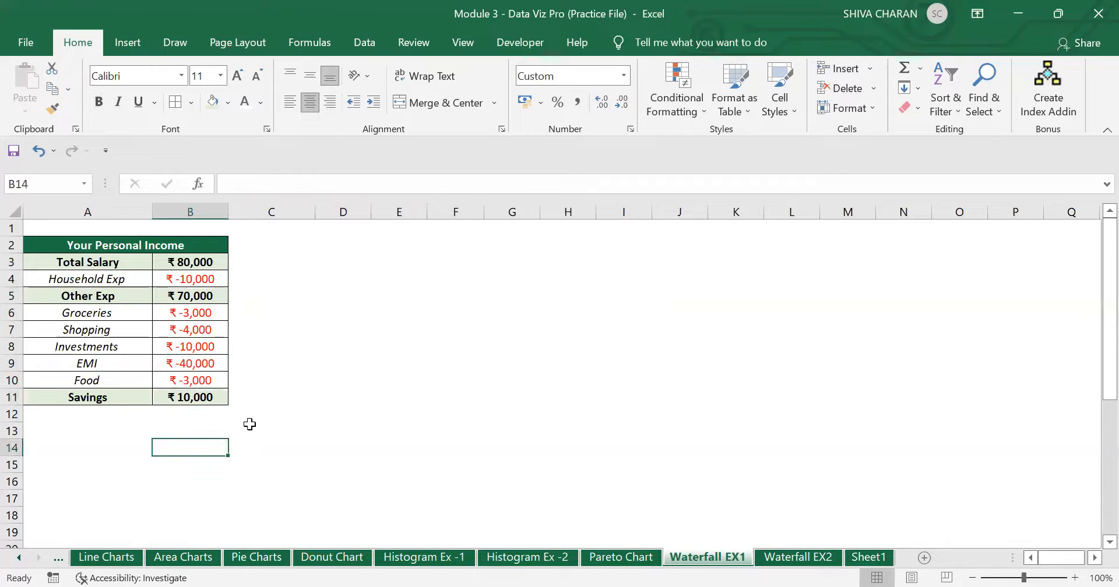
left_click(112, 248)
left_click_drag(140, 262, 201, 397)
left_click(338, 412)
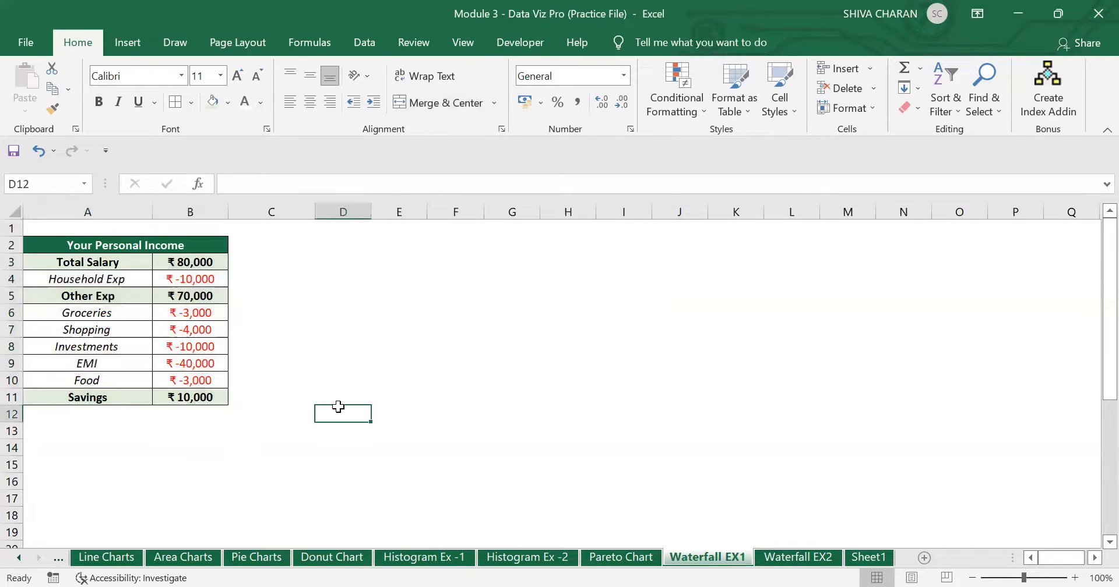
Insert a waterfall chart from the personal income data in A3:B11
left_click(112, 265)
left_click_drag(115, 278, 198, 393)
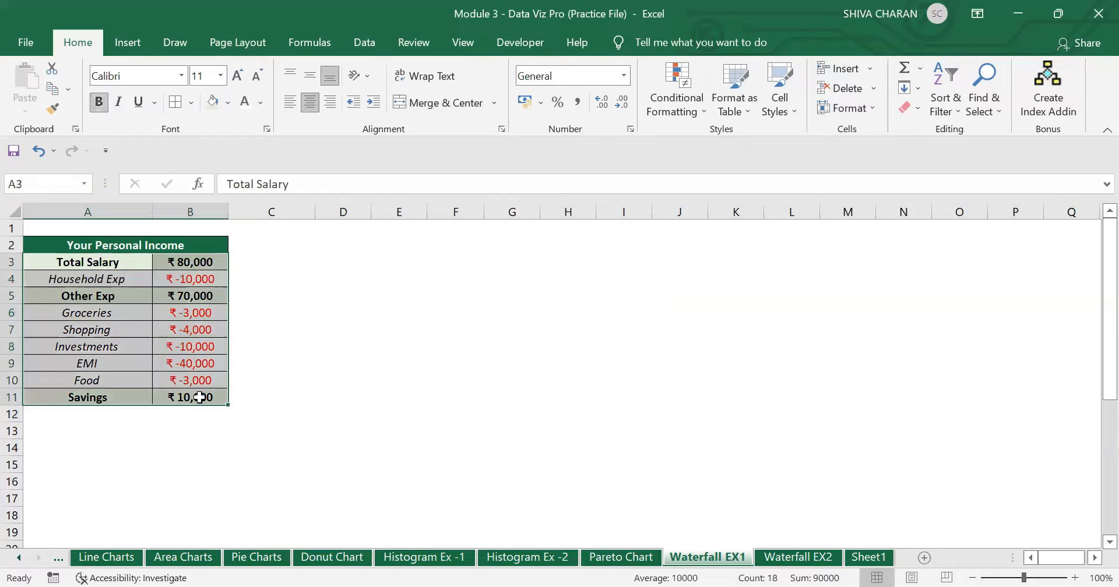
left_click(138, 50)
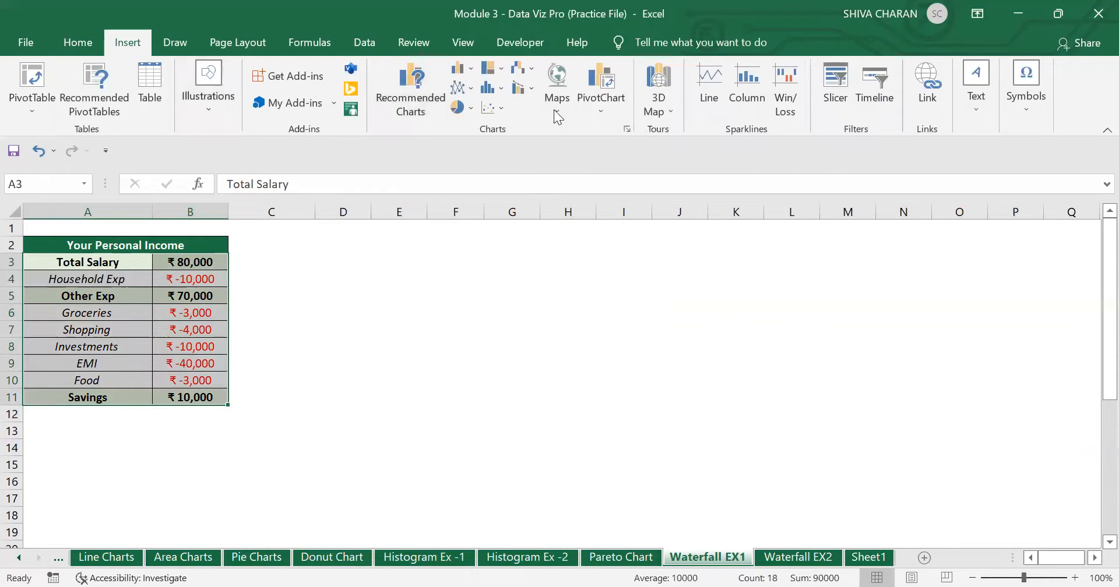
left_click(526, 68)
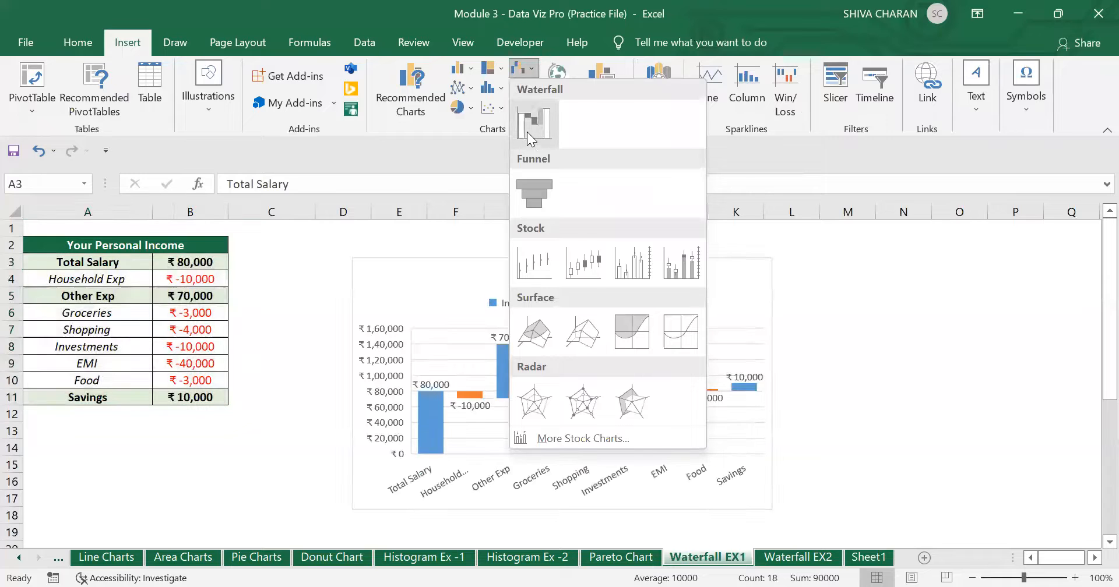
left_click(527, 129)
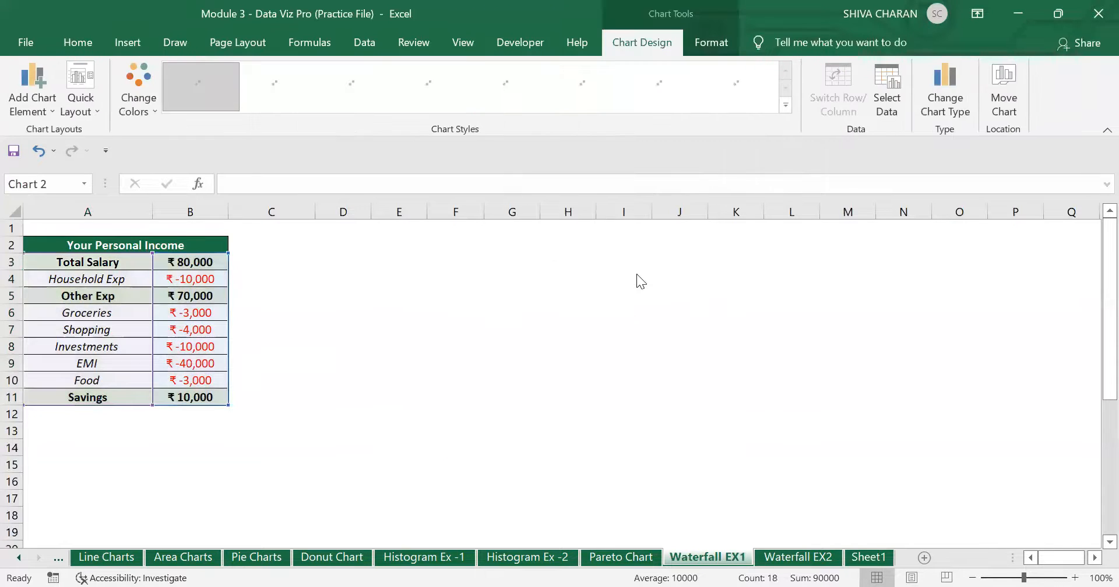
Move the waterfall chart next to the income table and widen it to span columns C to O
left_click_drag(669, 280, 577, 259)
left_click_drag(682, 362, 961, 375)
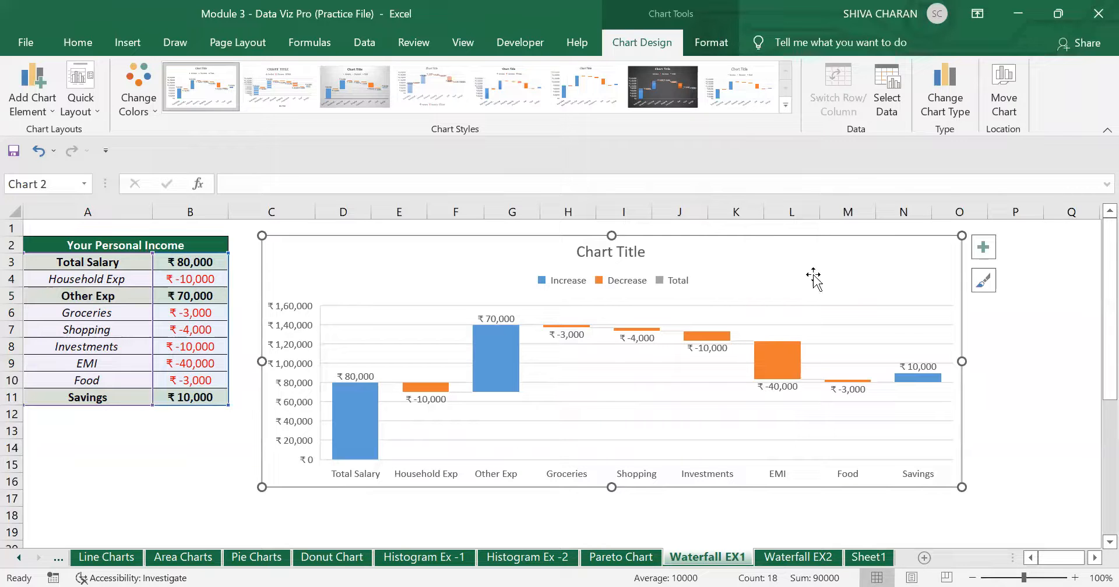
left_click(1022, 430)
Examine the chart's Total Salary and Household Exp bars and how the decrease continues from the salary
left_click(508, 367)
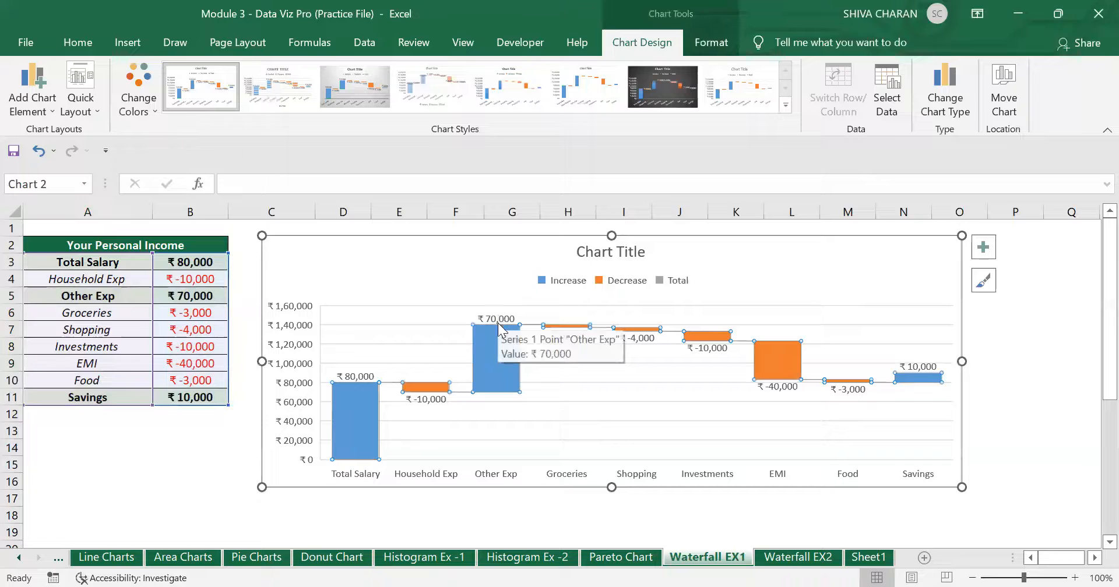
mouse_move(493, 356)
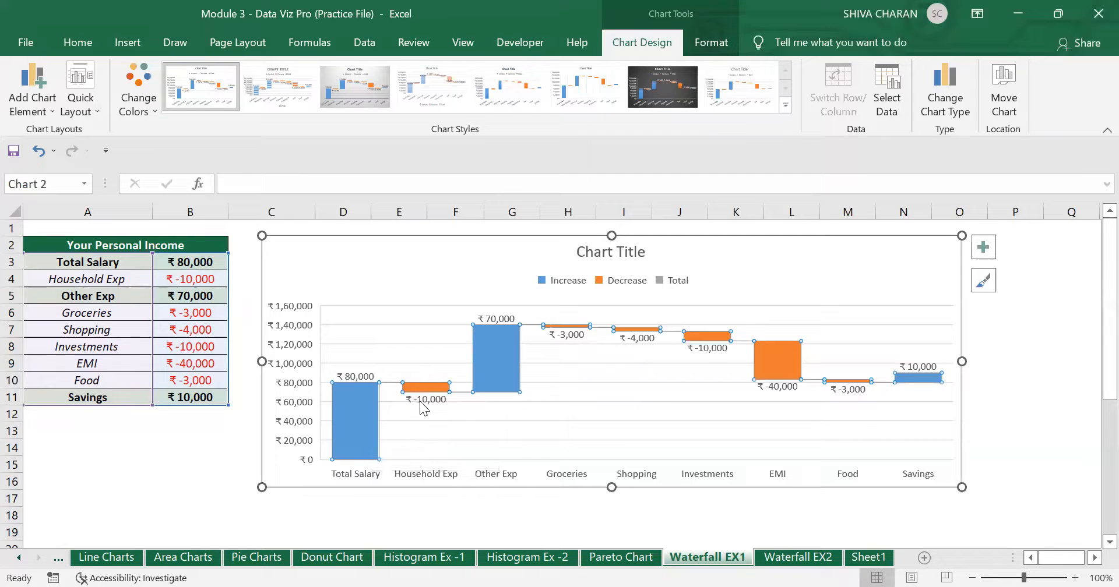
left_click(503, 352)
left_click(357, 421)
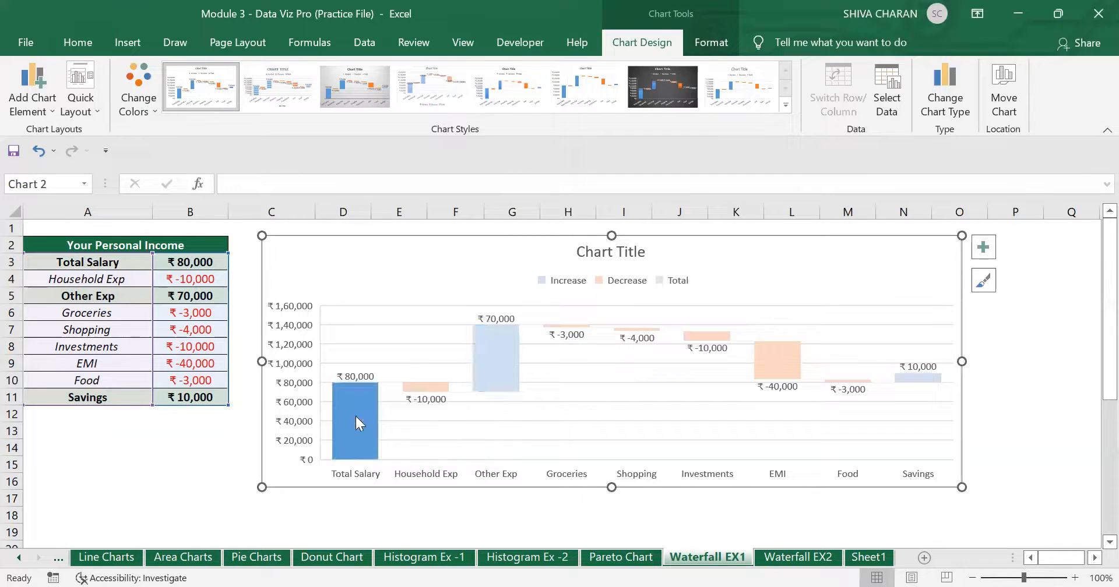
left_click(415, 388)
left_click(352, 413)
left_click(422, 388)
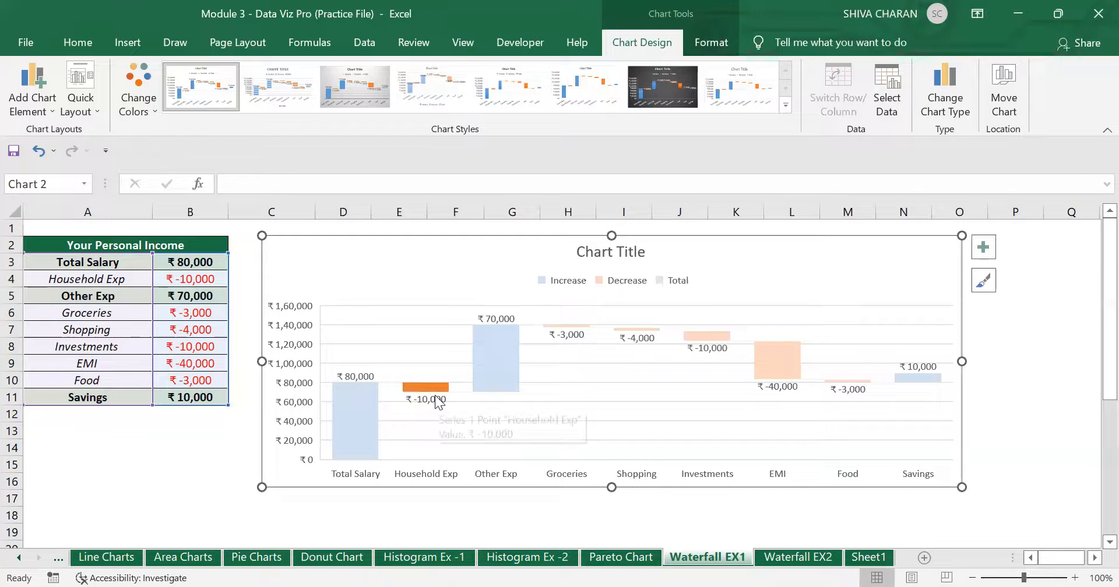
left_click(358, 421)
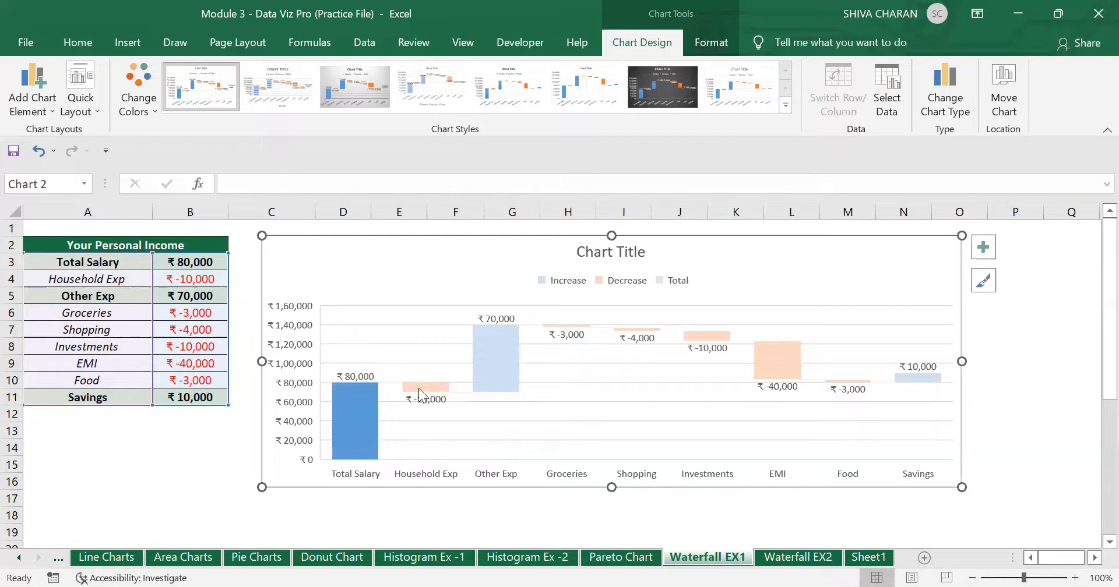
left_click(418, 390)
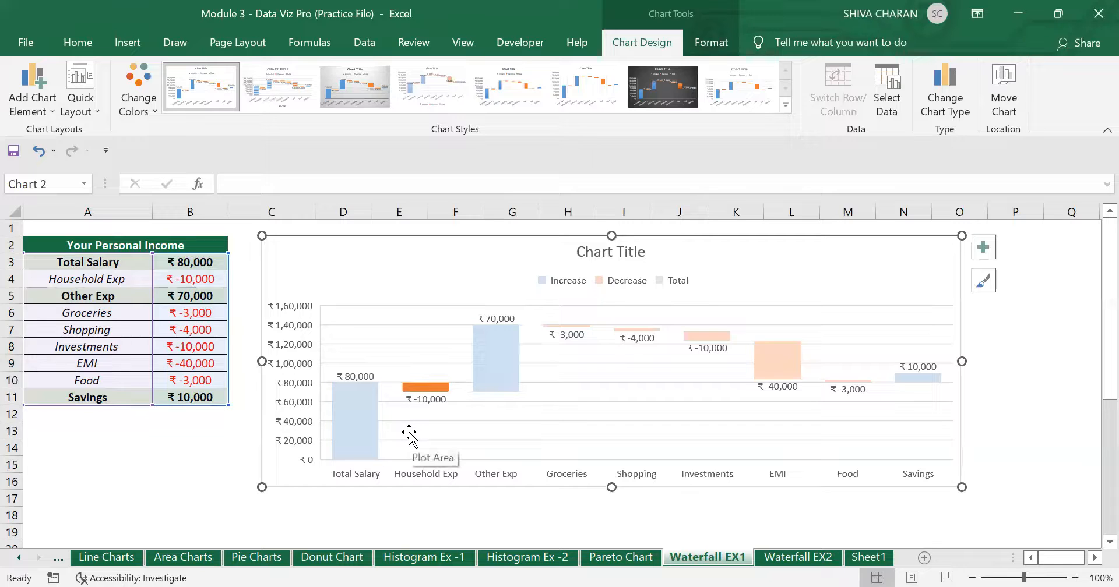
Examine where the Other Exp bar starts and ends on the value axis compared with the Total Salary bar
left_click(513, 344)
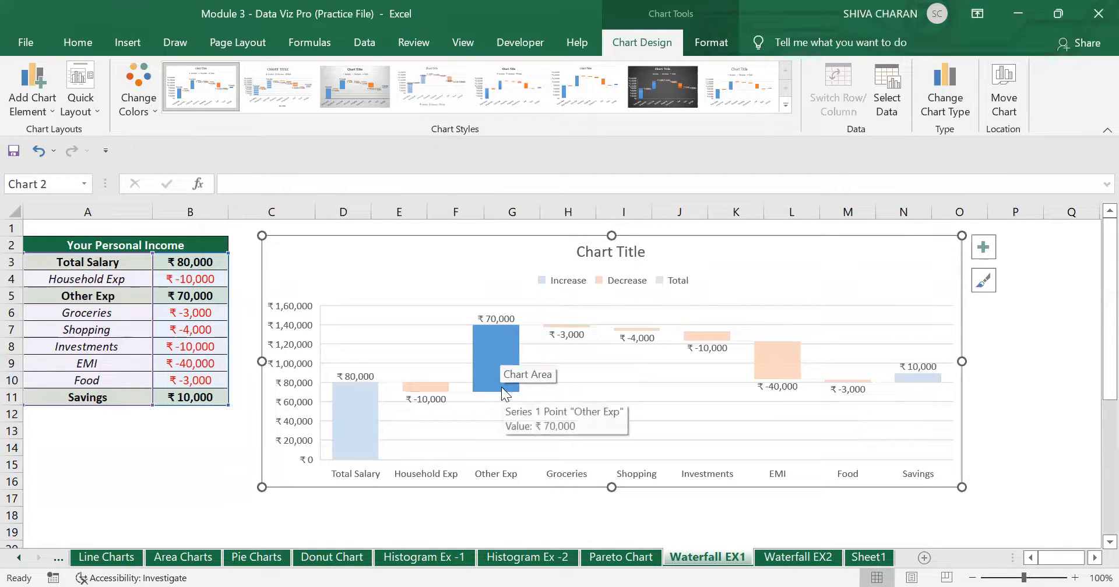
left_click(496, 368)
left_click(502, 344)
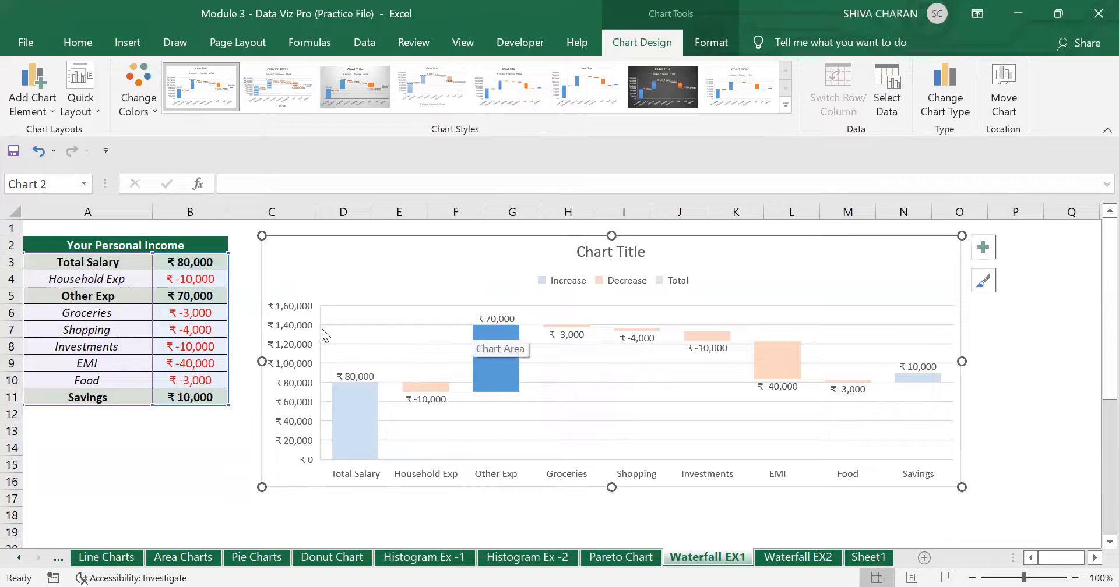
left_click(497, 365)
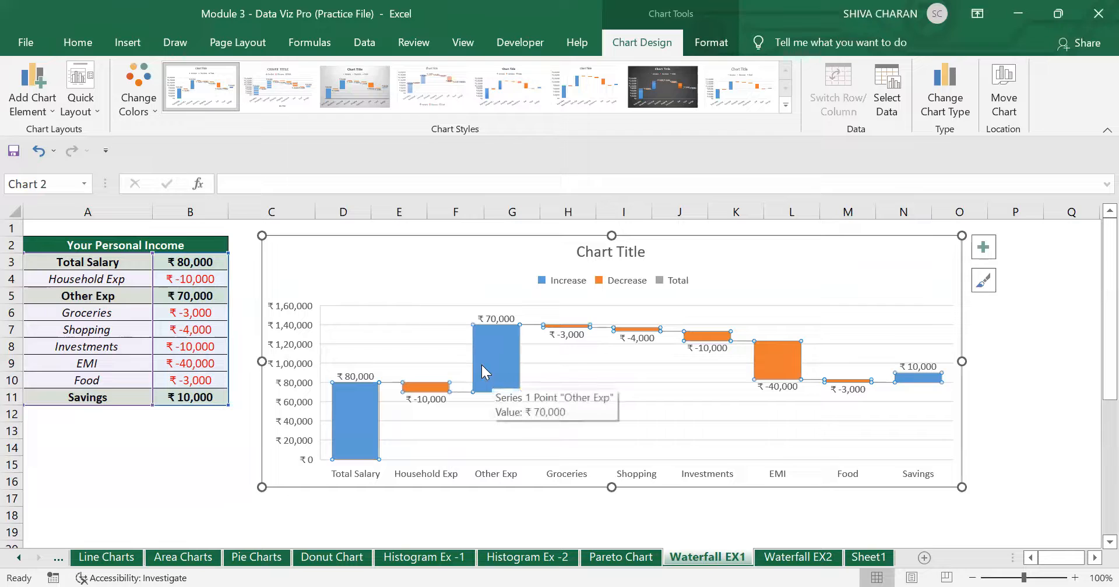
left_click(500, 333)
left_click(352, 421)
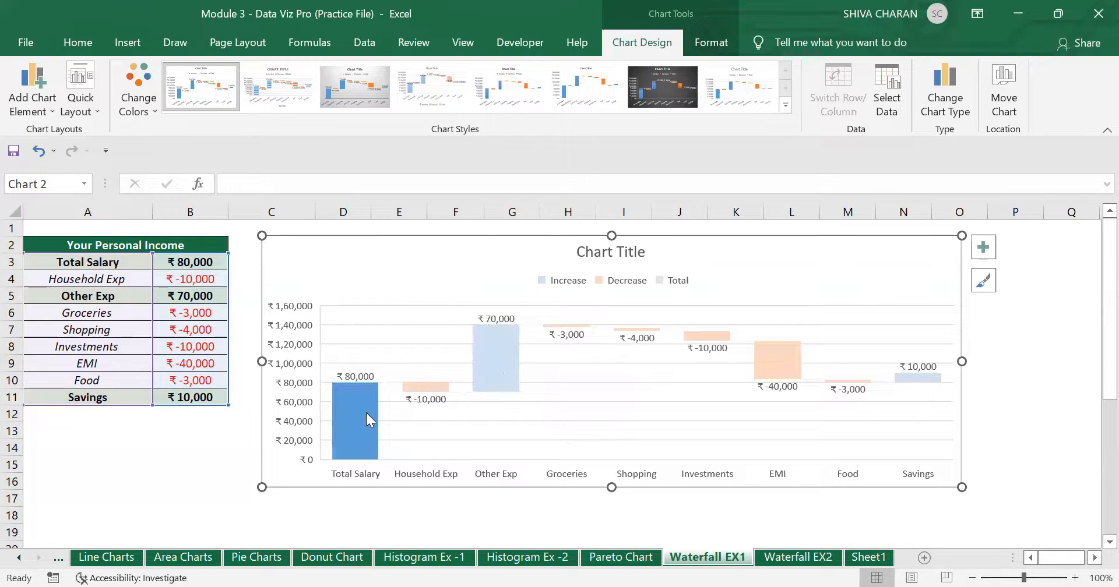
left_click(504, 361)
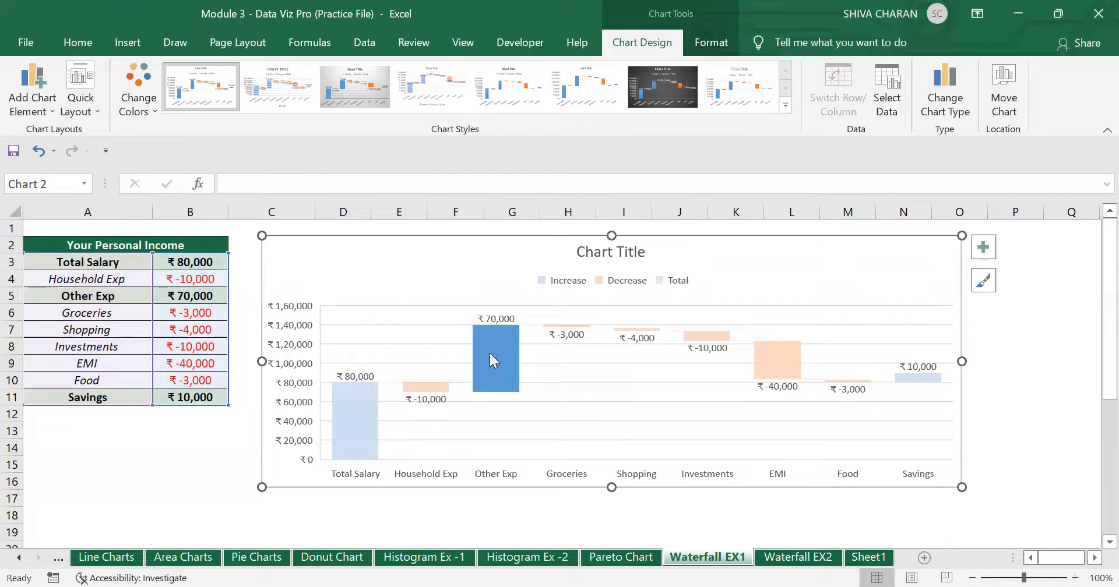
mouse_move(512, 334)
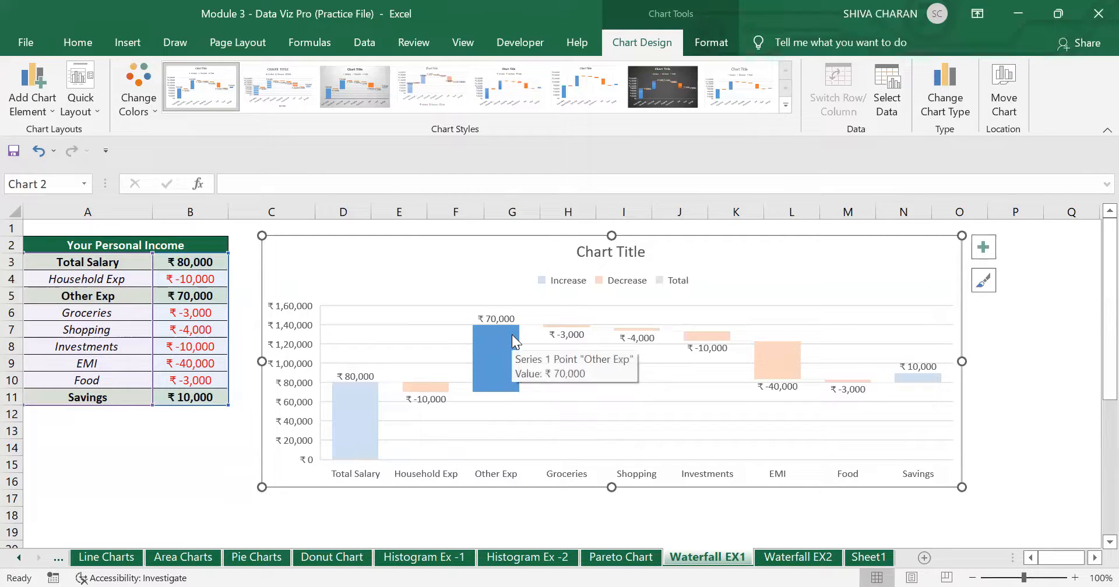
Set the Other Exp data point as a total in the waterfall chart
left_click(503, 335)
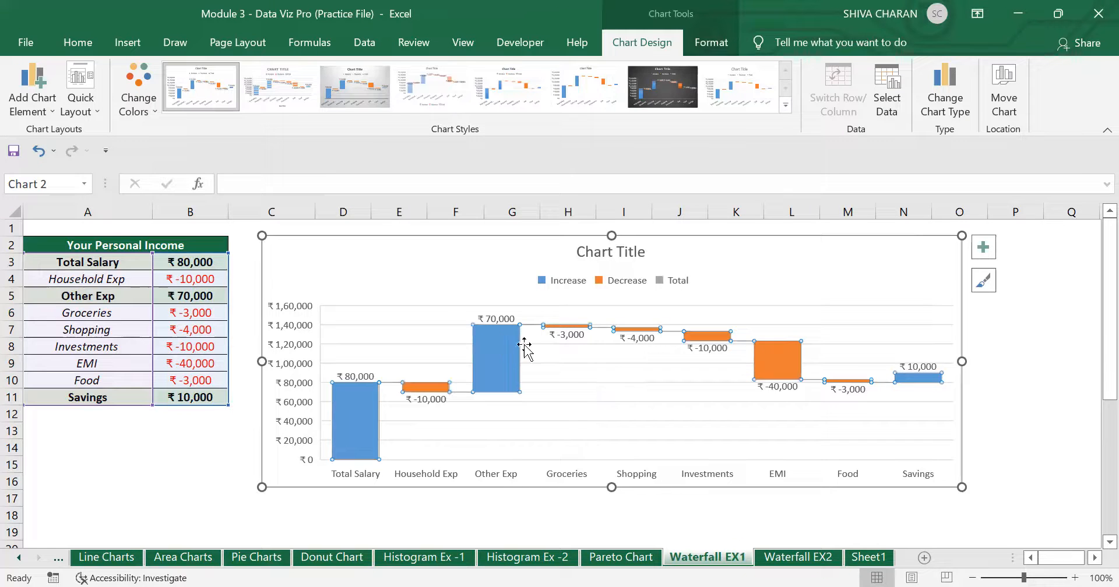
left_click(486, 358)
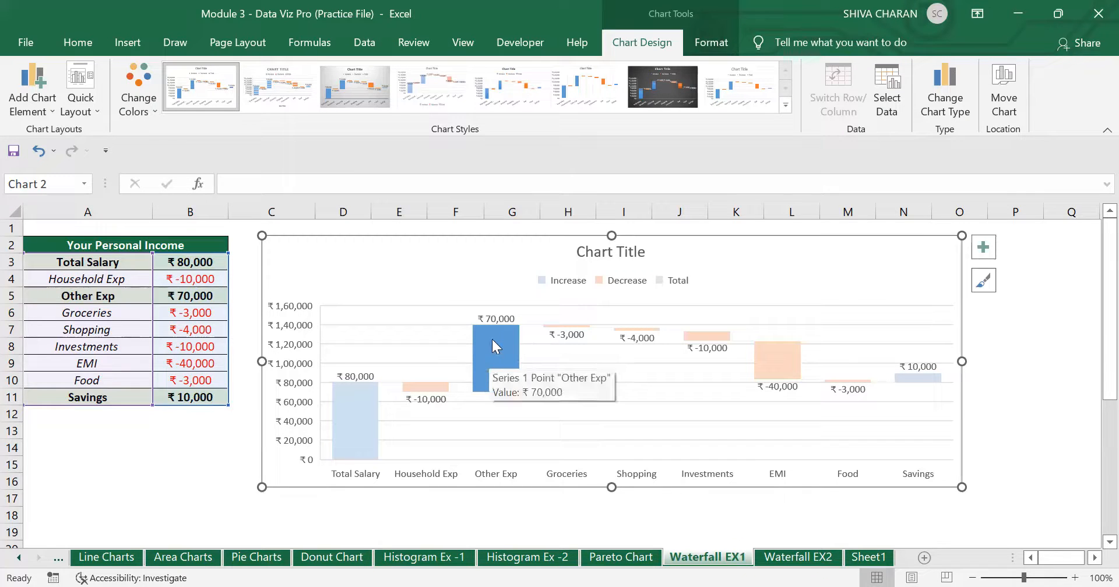
right_click(491, 339)
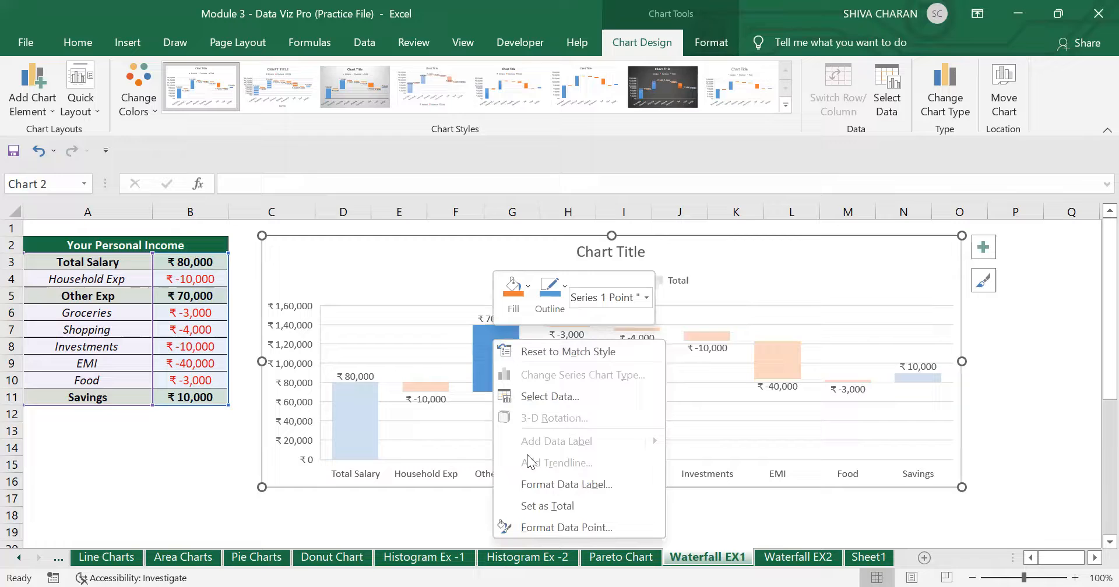
left_click(542, 504)
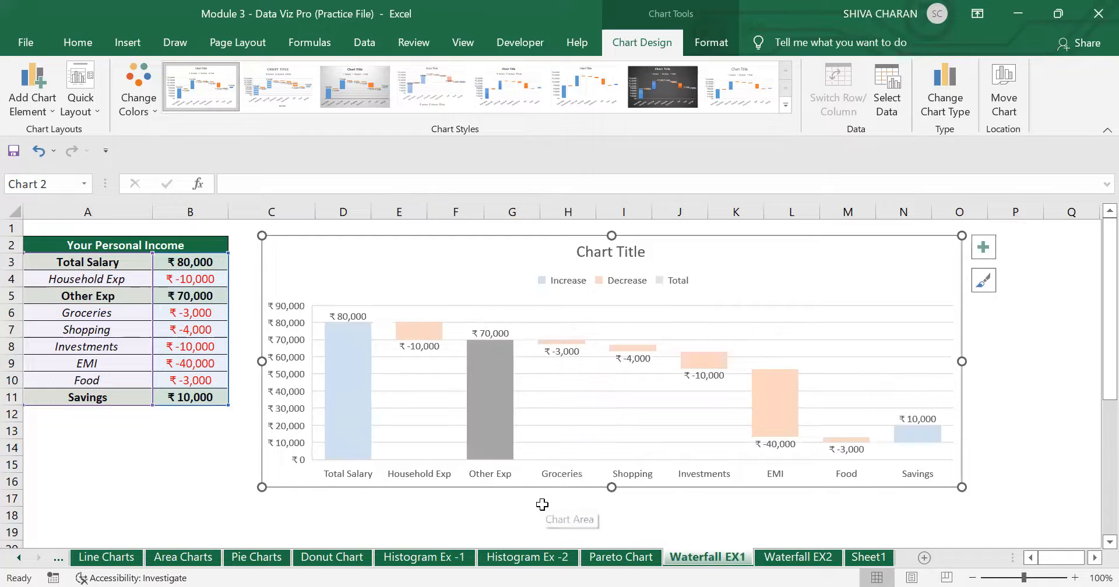
Examine how the Other Exp total bar follows from Total Salary and Household Exp, and how the chart ends in Savings
left_click(488, 390)
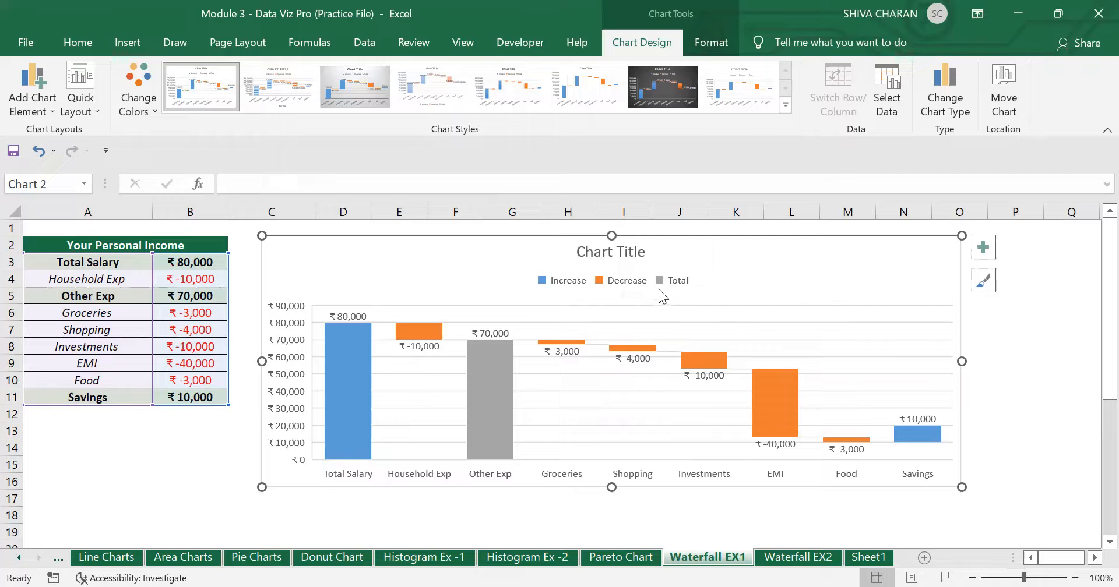
left_click(491, 425)
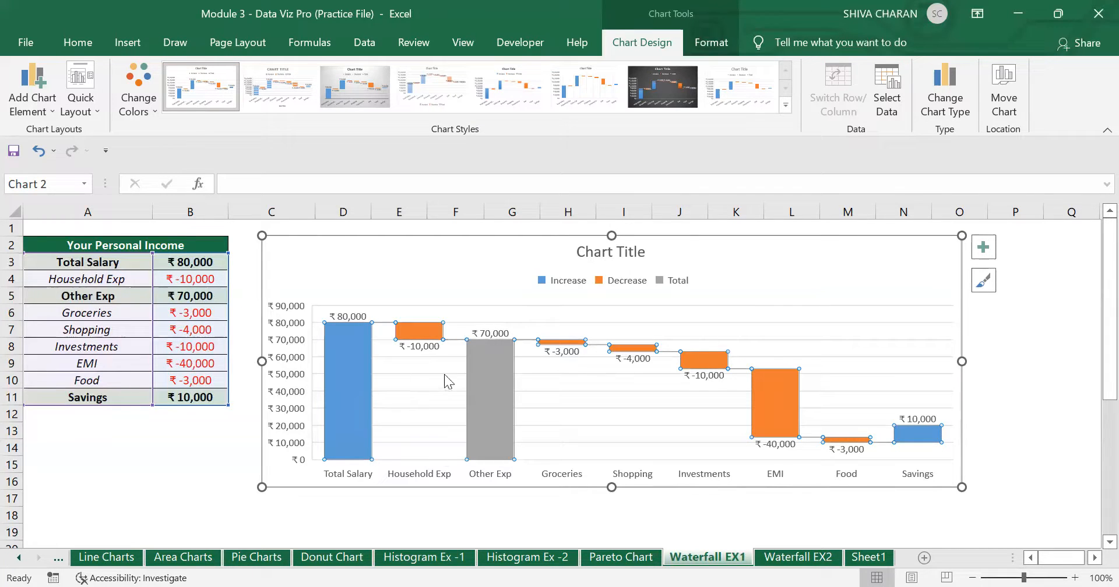
left_click(420, 275)
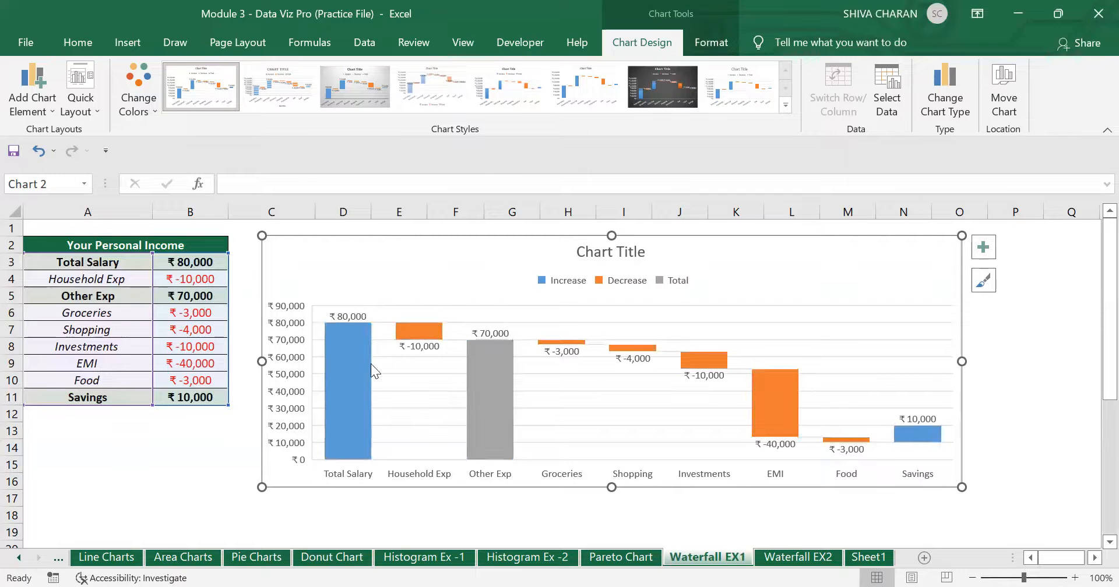
left_click(354, 349)
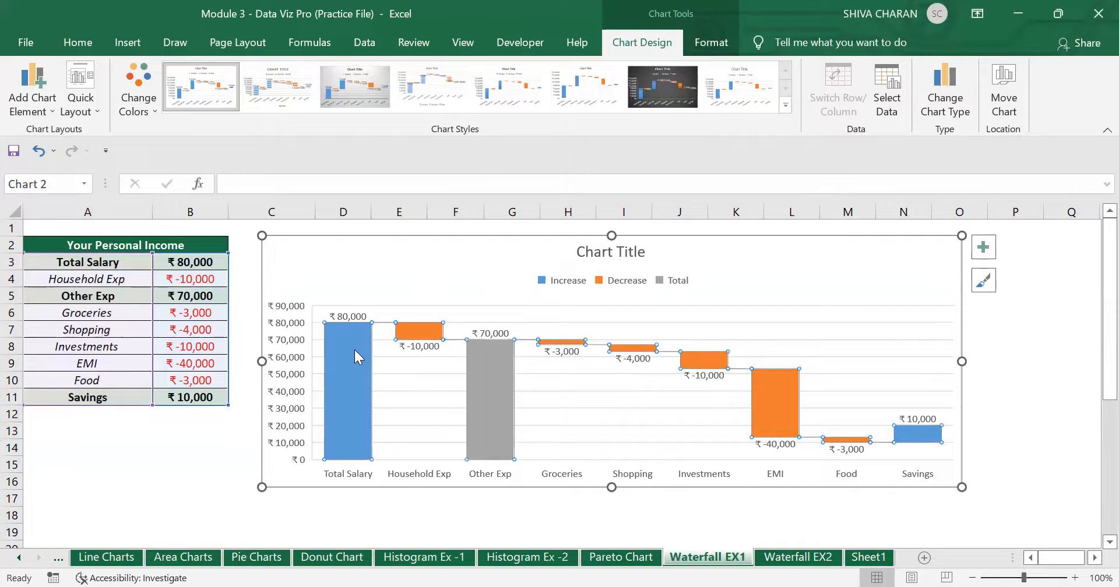
left_click(414, 331)
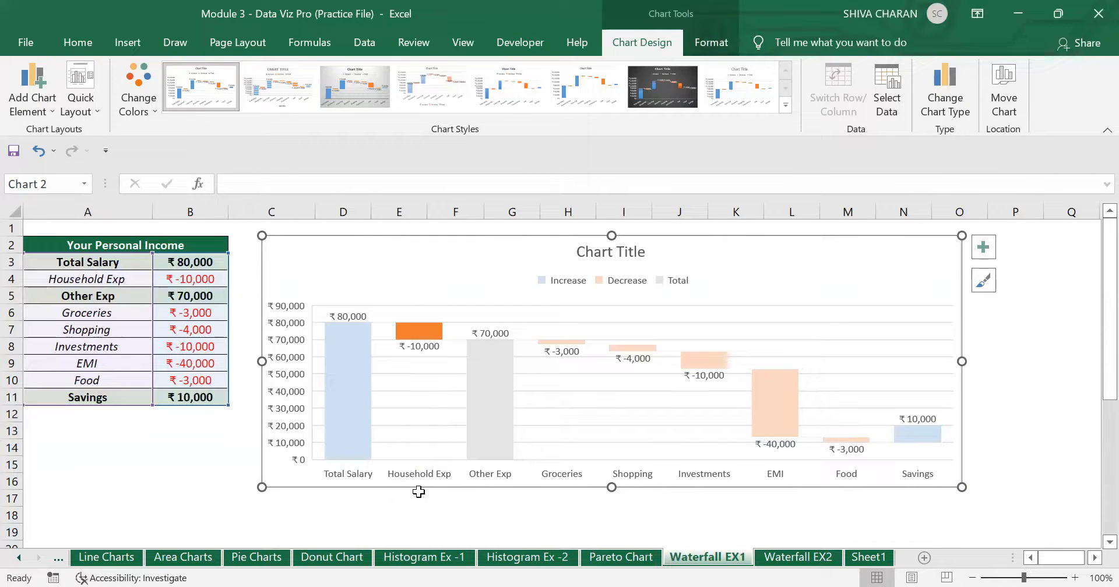
left_click(485, 390)
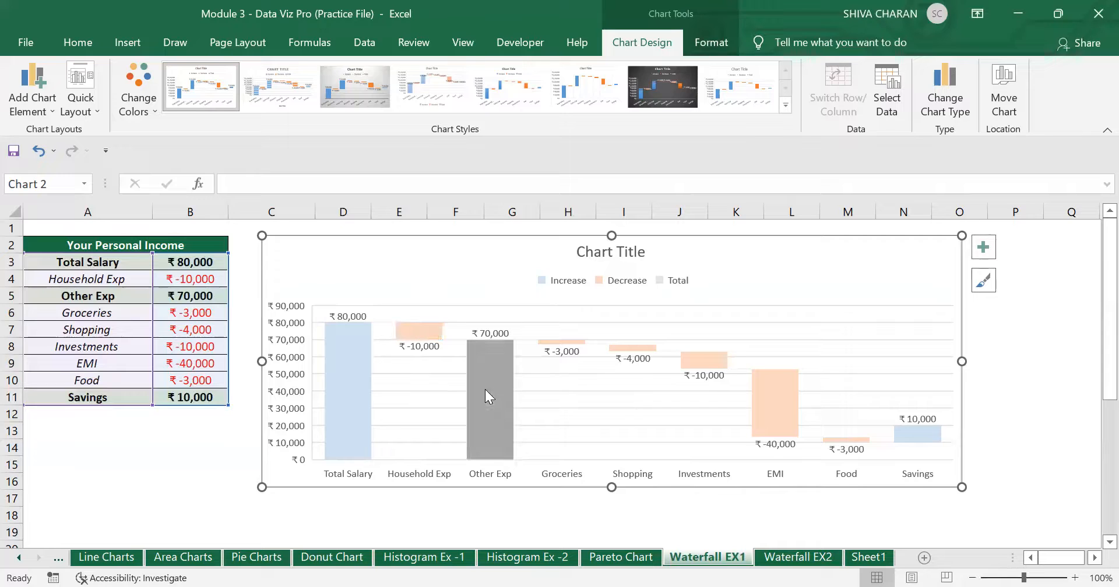
left_click(764, 283)
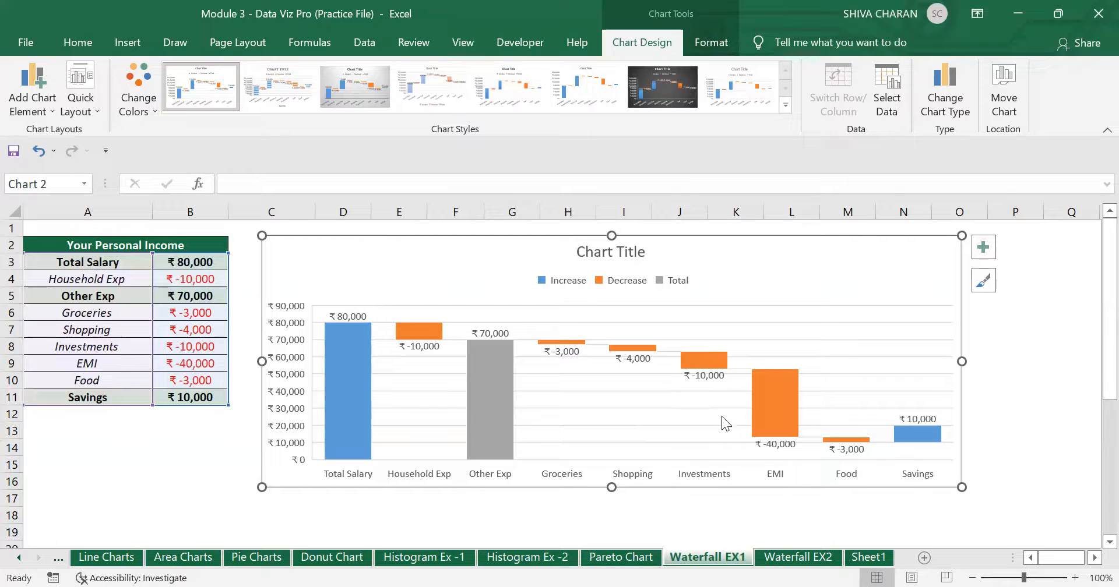
left_click(922, 436)
left_click(922, 436)
Review the notes on Sheet1 about what waterfall charts show and their salary and expenses example
left_click(873, 558)
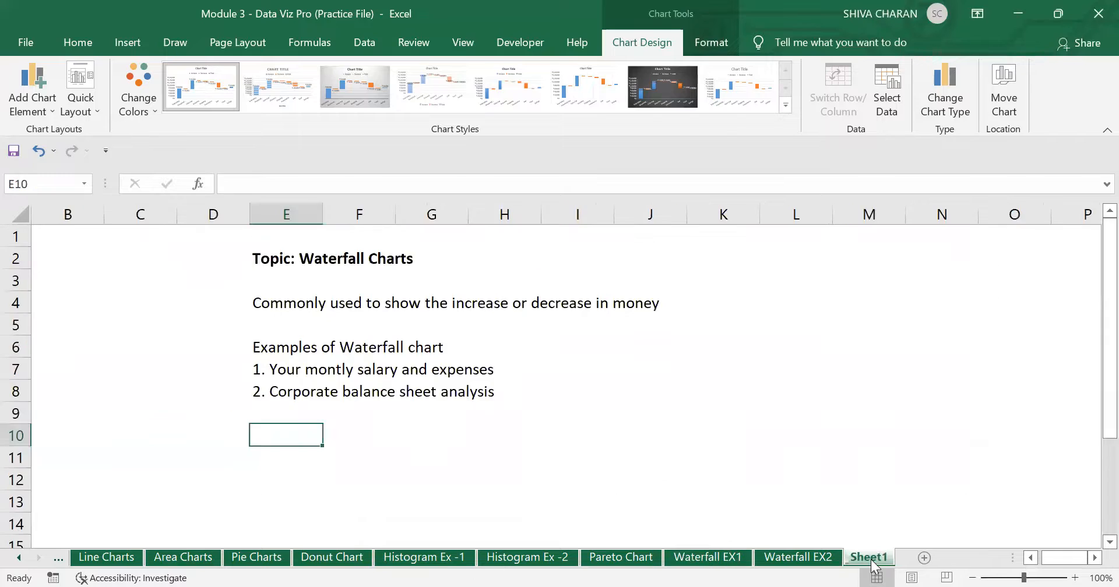
left_click(288, 367)
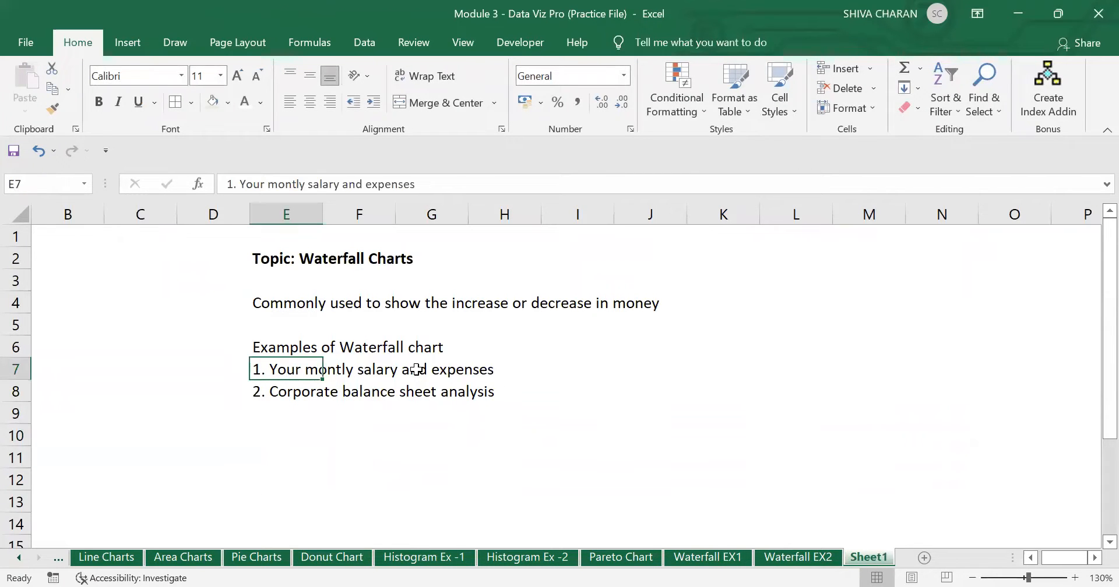
left_click(401, 300)
left_click(603, 454)
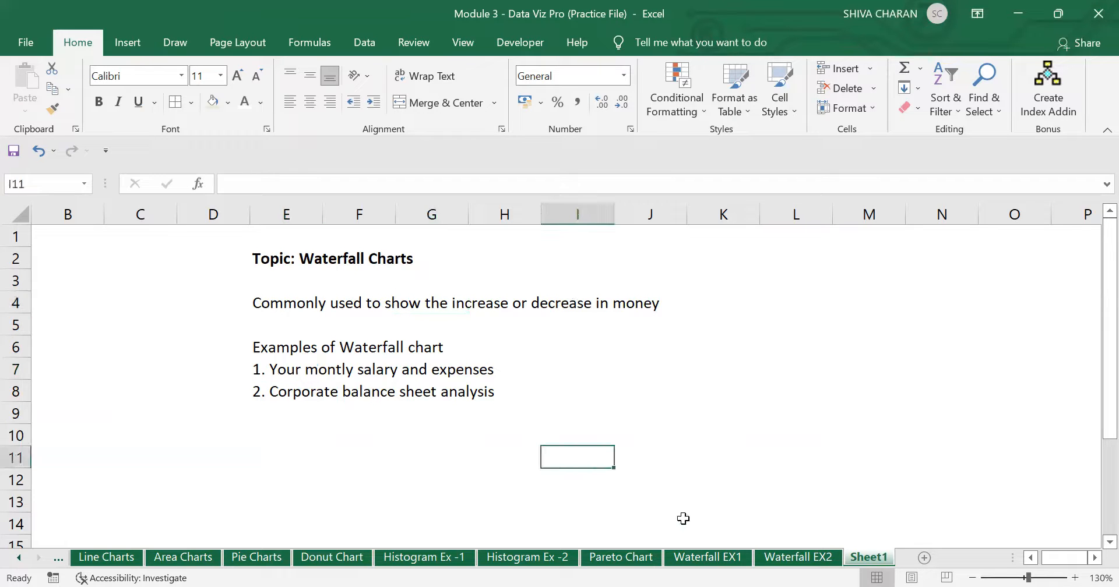
Return to the Waterfall EX1 sheet and compare the Savings bar with the Total Salary, EMI and smaller expense bars
left_click(707, 557)
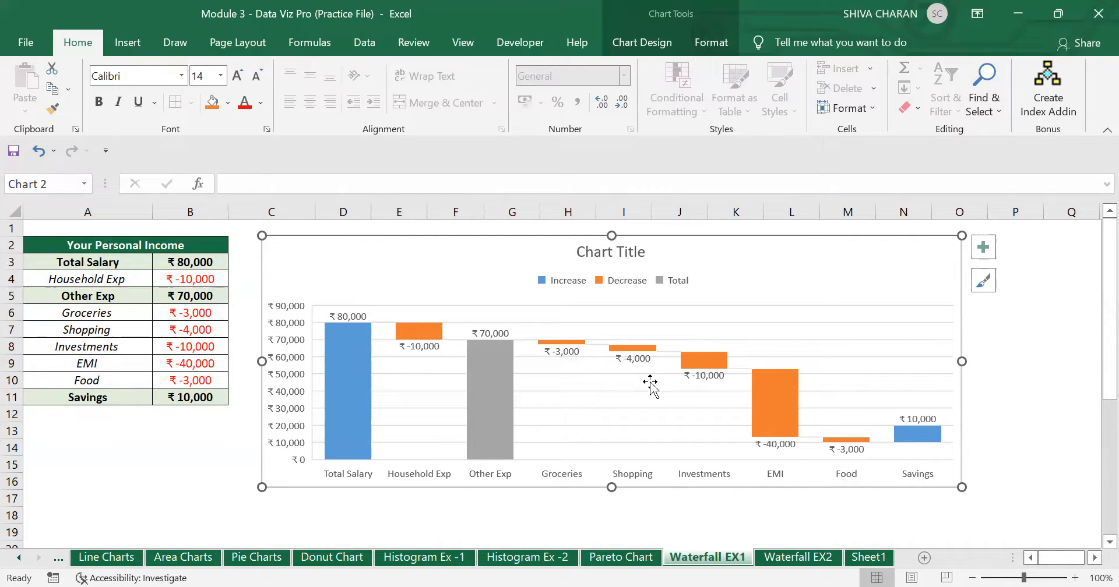
left_click(930, 434)
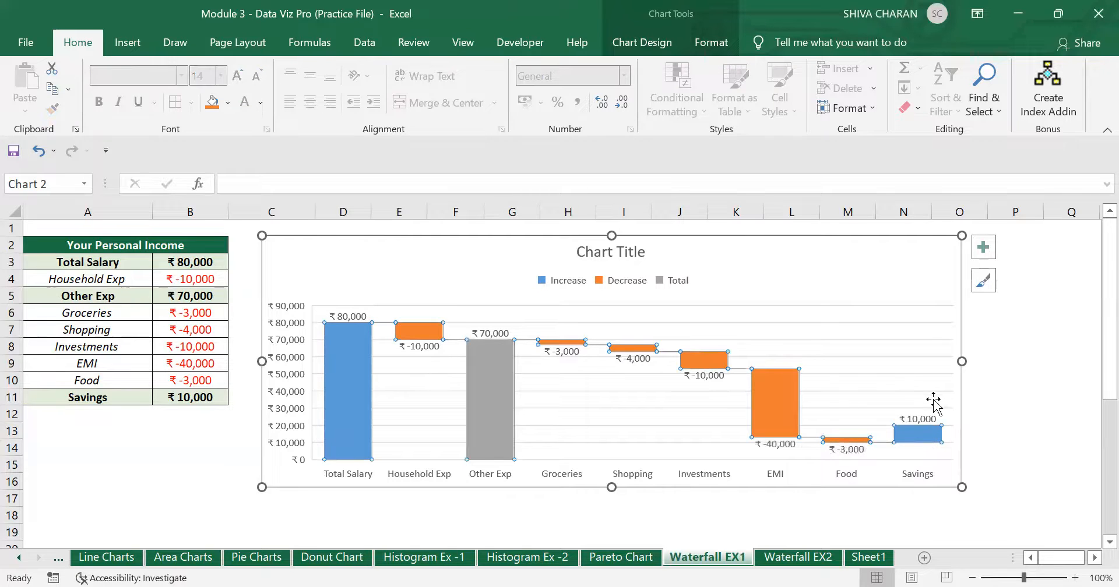
left_click(350, 414)
left_click(350, 408)
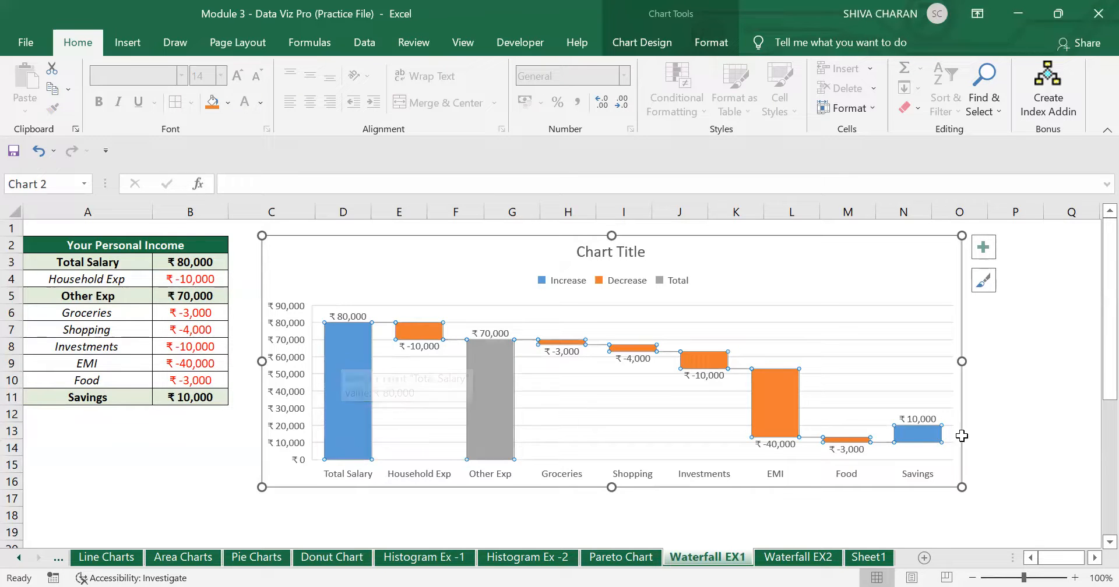
left_click(909, 437)
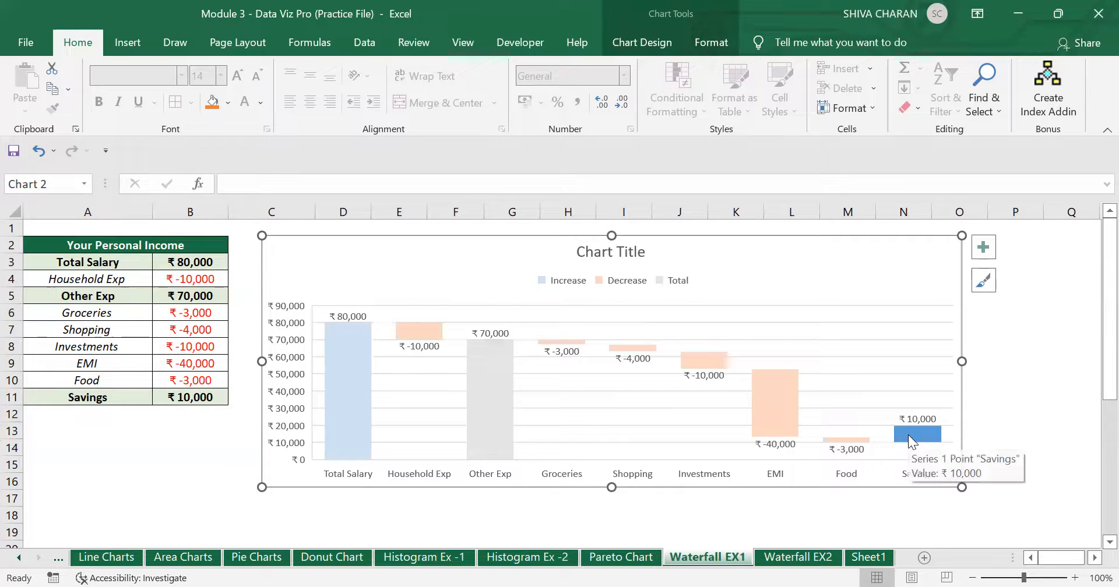
left_click(768, 389)
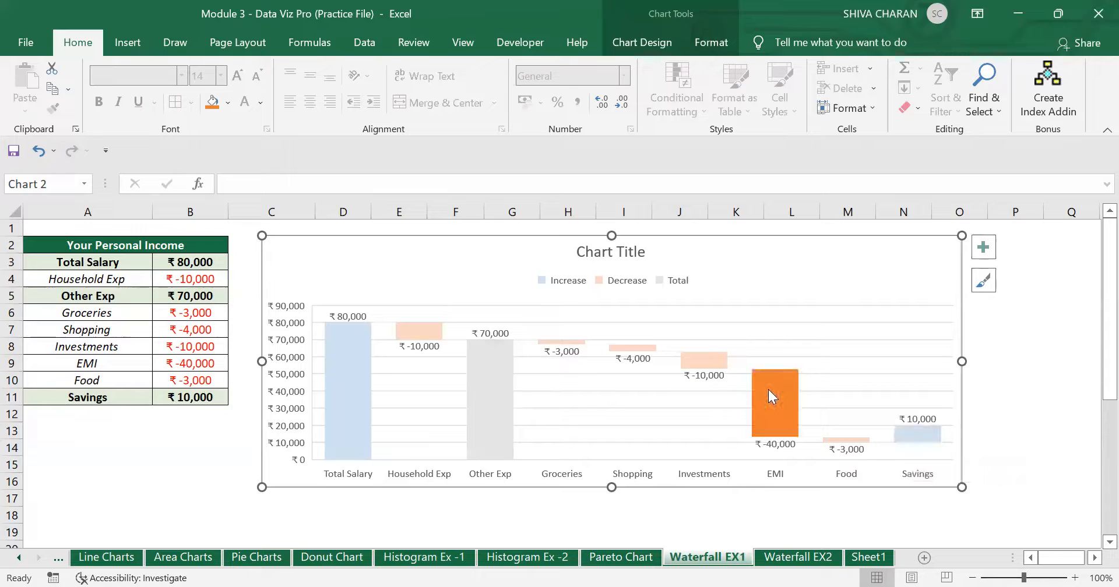
left_click(788, 280)
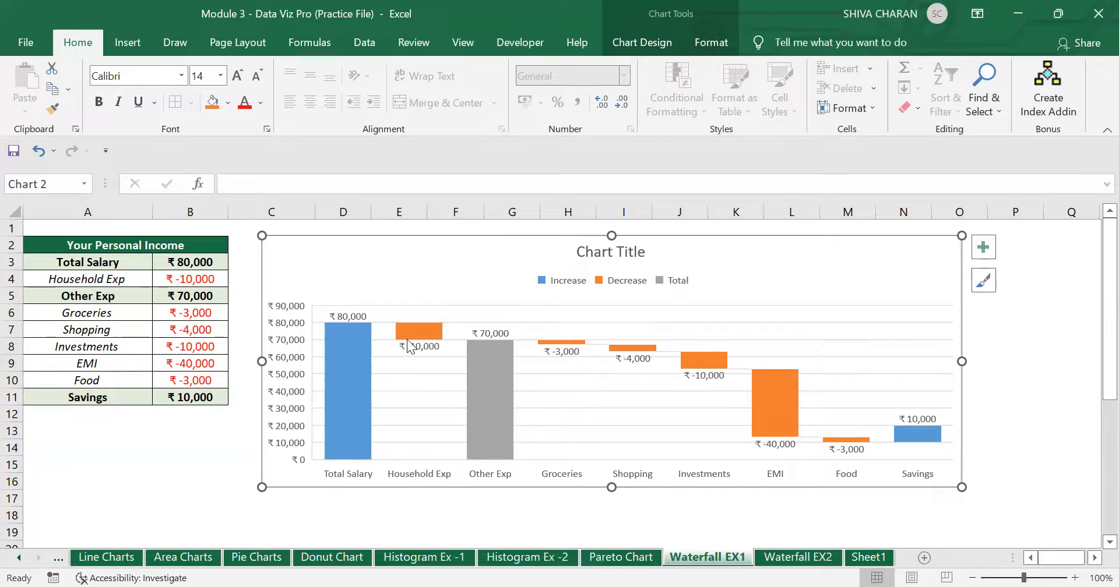
left_click(402, 334)
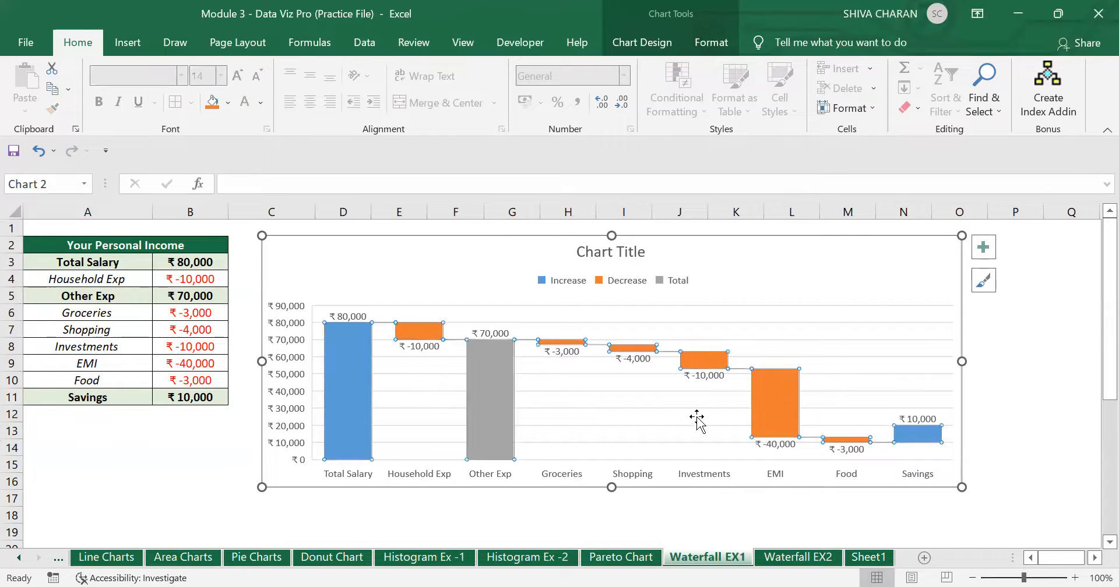
left_click(632, 348)
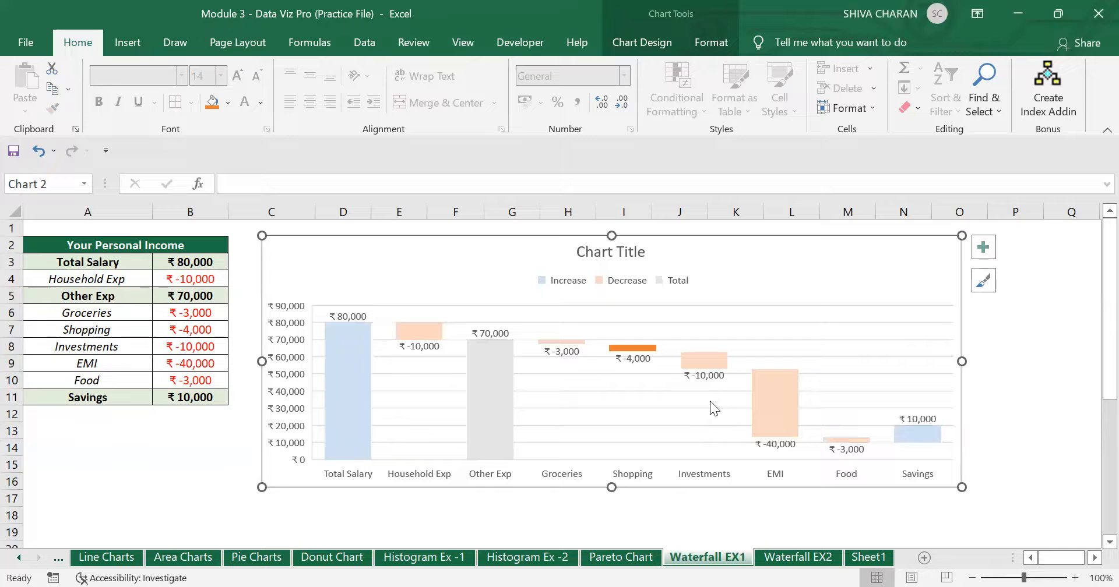
left_click(833, 439)
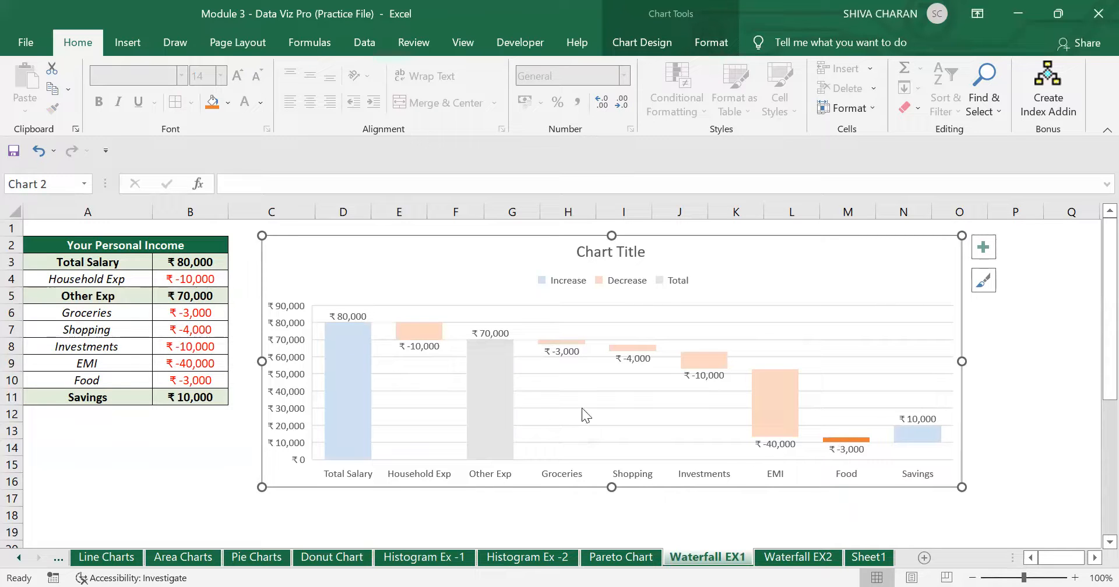
left_click(784, 286)
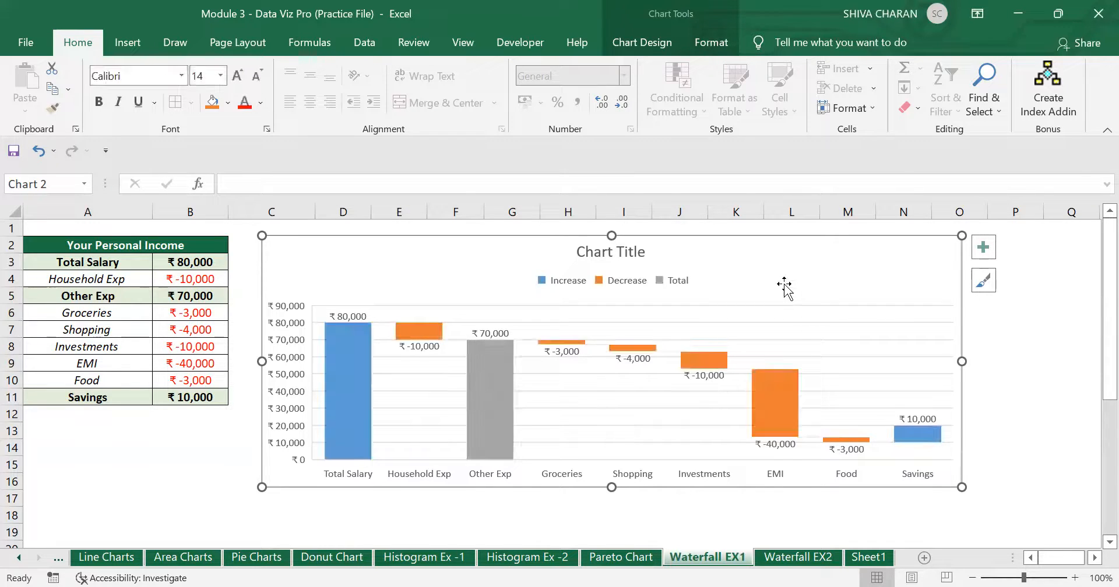
Change the Household Exp amount in B4 to -7000
left_click(412, 343)
left_click(206, 281)
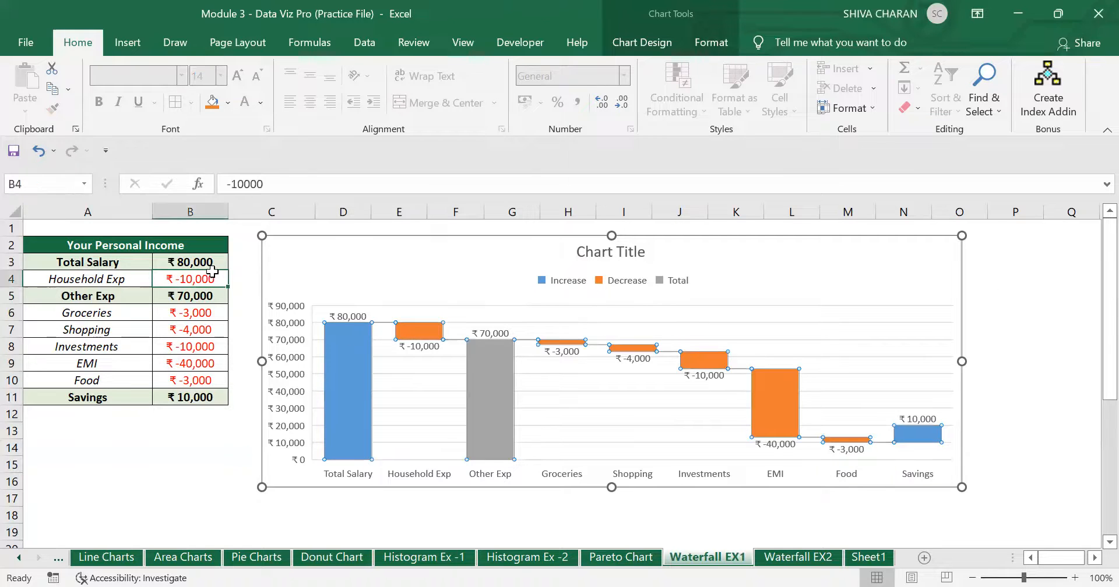
left_click_drag(243, 186, 231, 186)
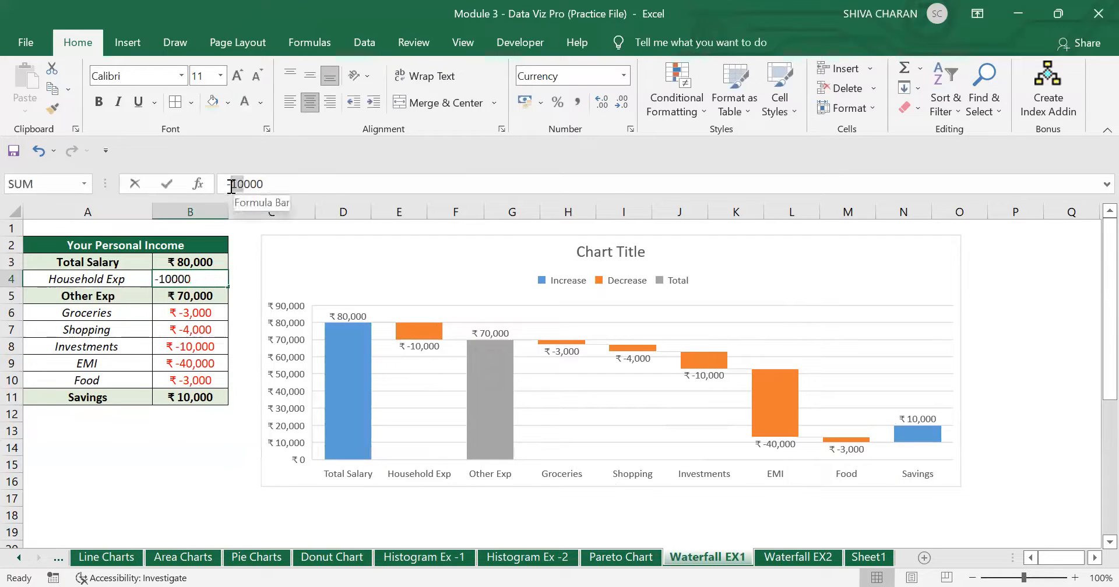
type("7")
key("Return")
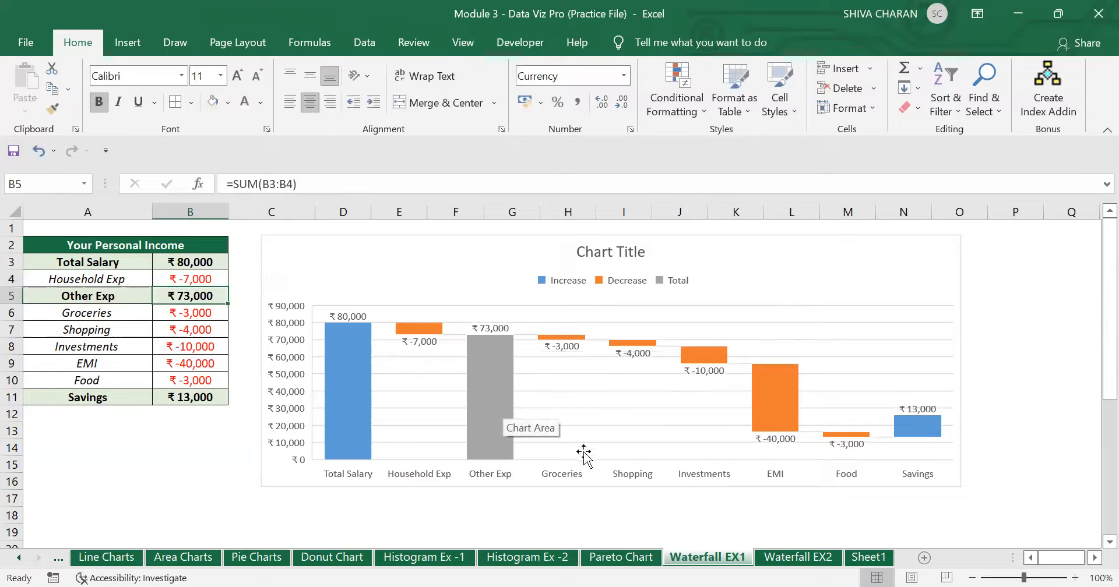
Change the Groceries amount in B6 to -2000
left_click(561, 348)
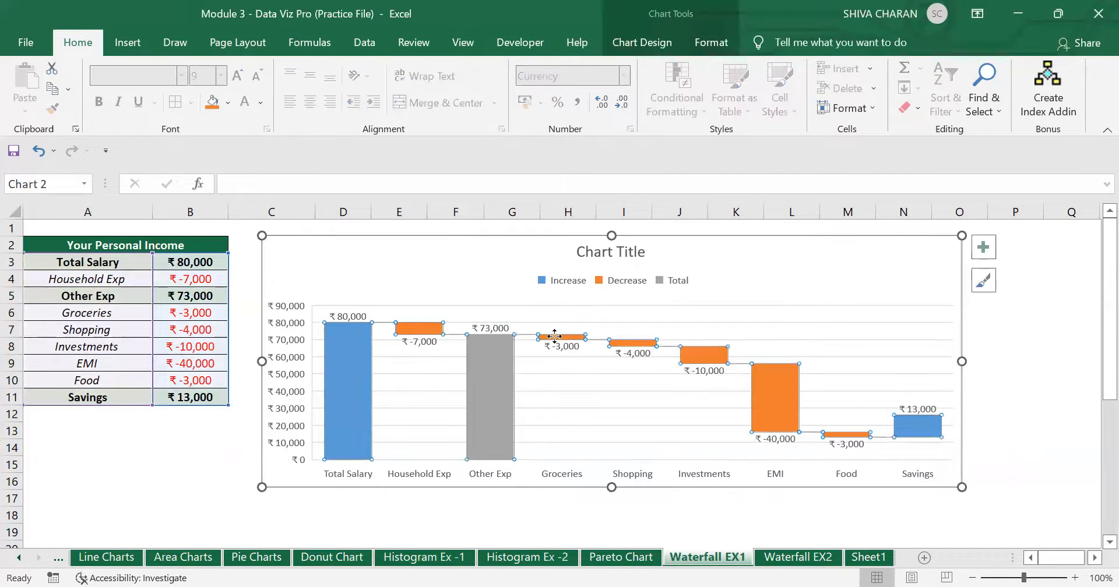
left_click(201, 330)
left_click(199, 309)
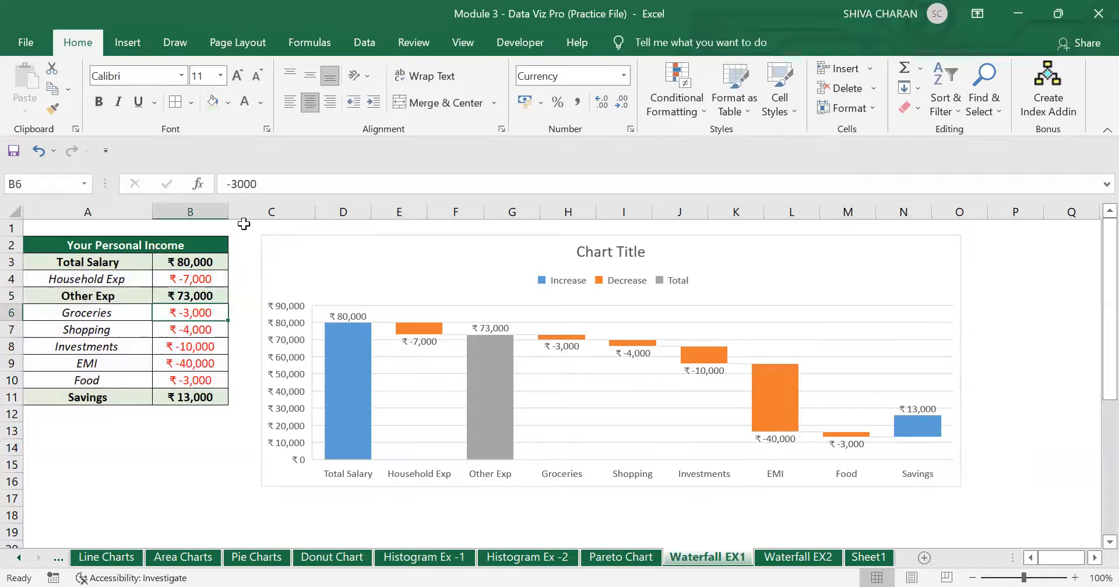
left_click(234, 185)
type("2")
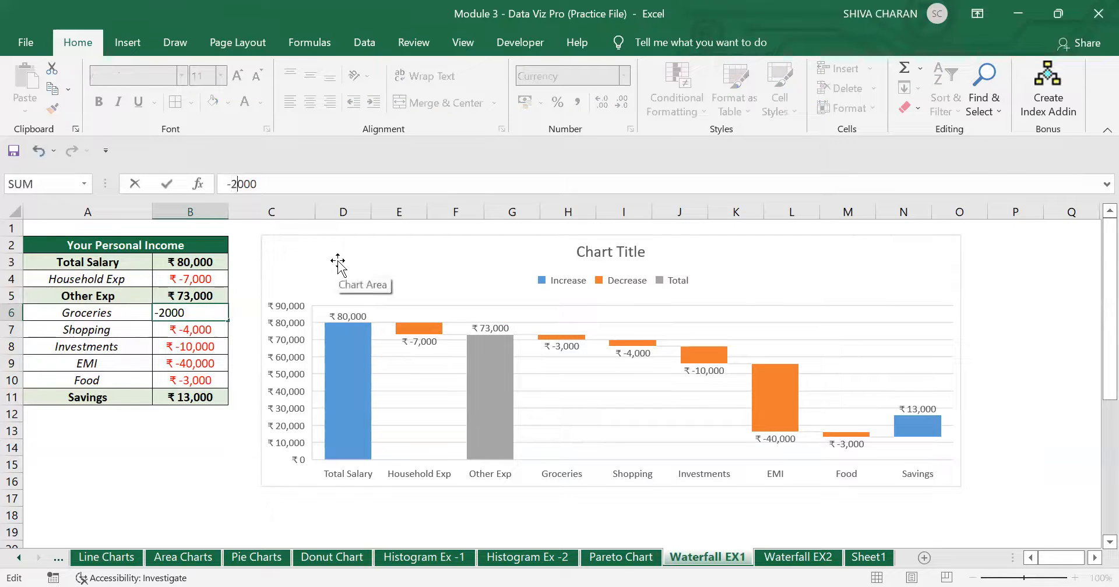
key("Return")
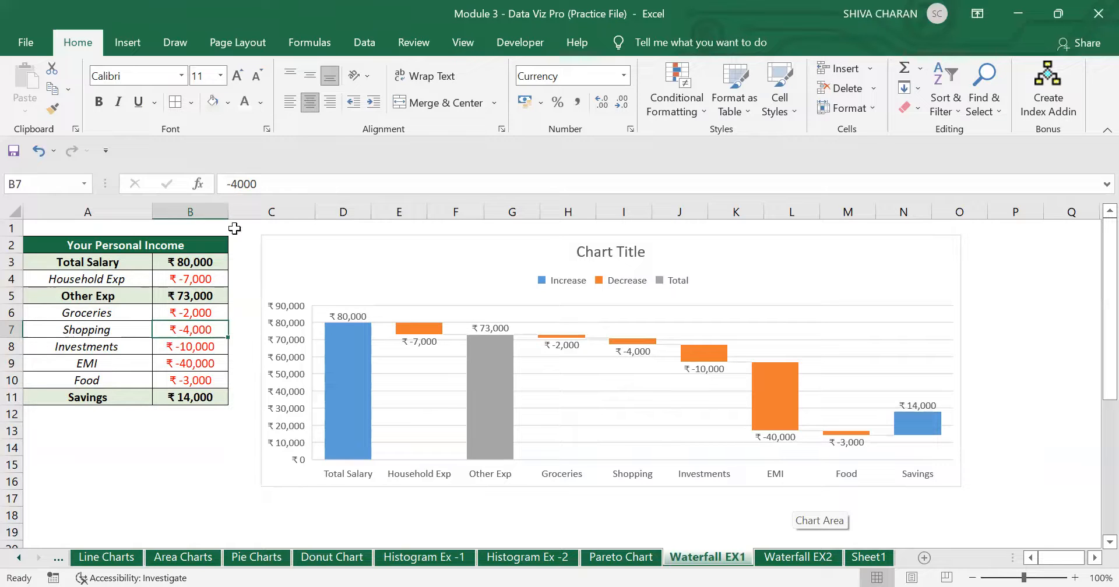
Change the Shopping amount in B7 to -3000
left_click(238, 182)
key("BackSpace")
type("3")
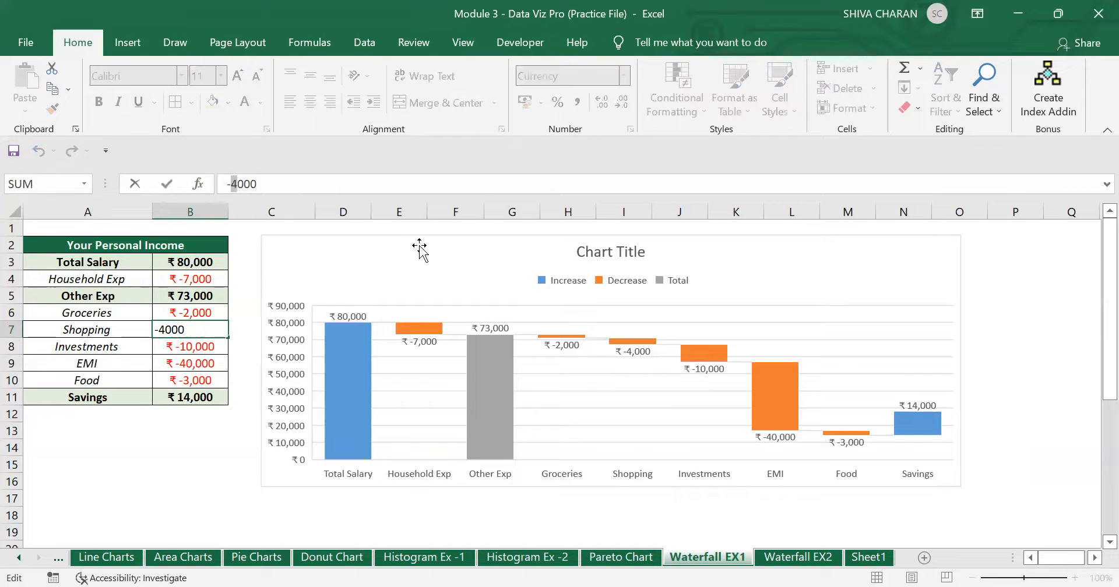
key("Return")
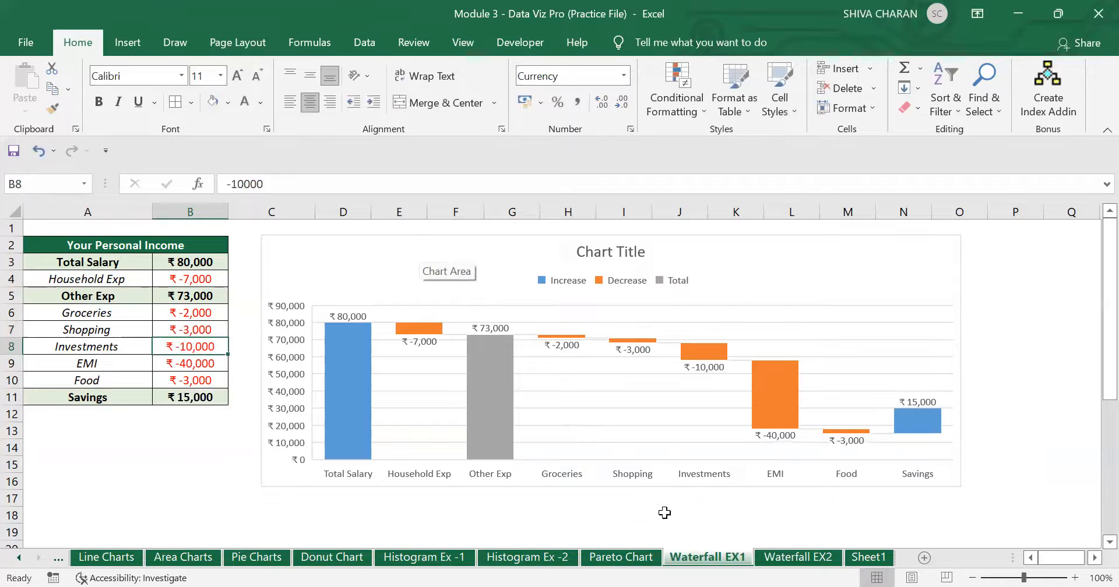
Check the Savings bar in the chart against the reduced expenses, then deselect the chart
left_click(1005, 479)
left_click(926, 422)
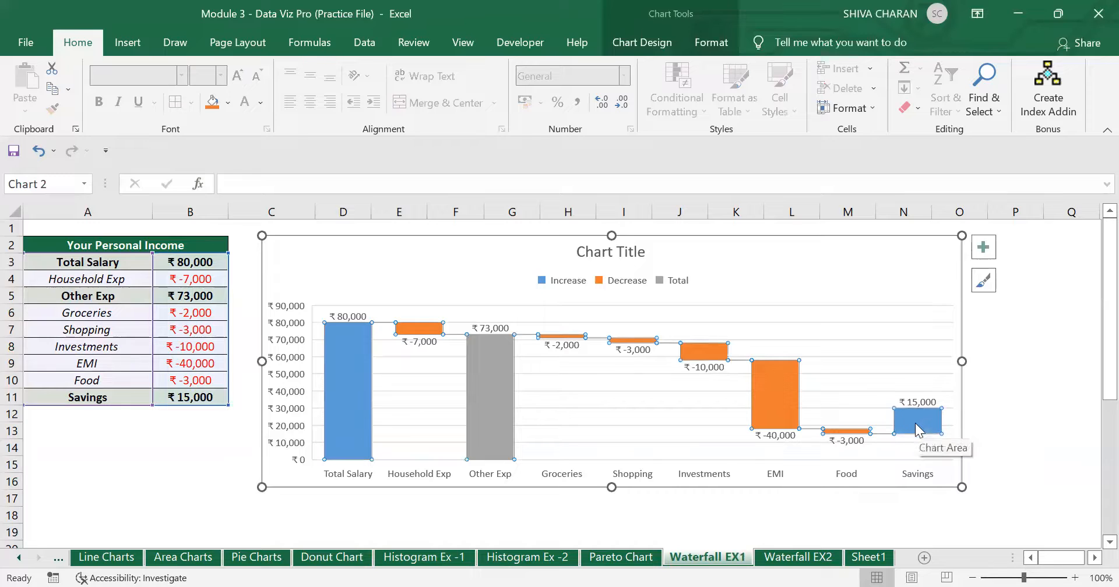
mouse_move(915, 423)
left_click(1034, 463)
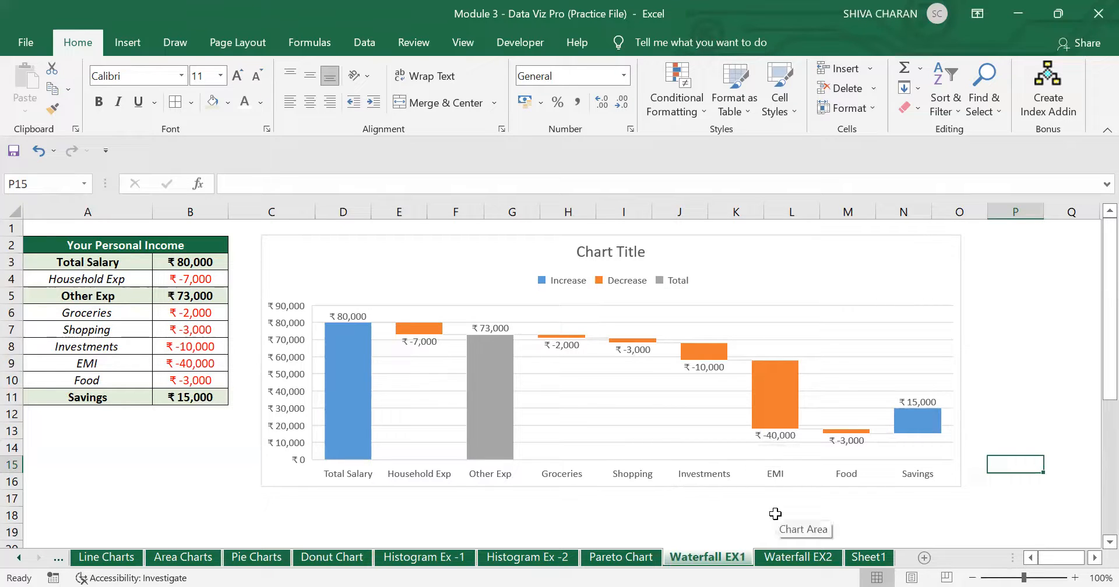
Finish viewing the personal income chart and switch to the Waterfall EX2 sheet
left_click(388, 269)
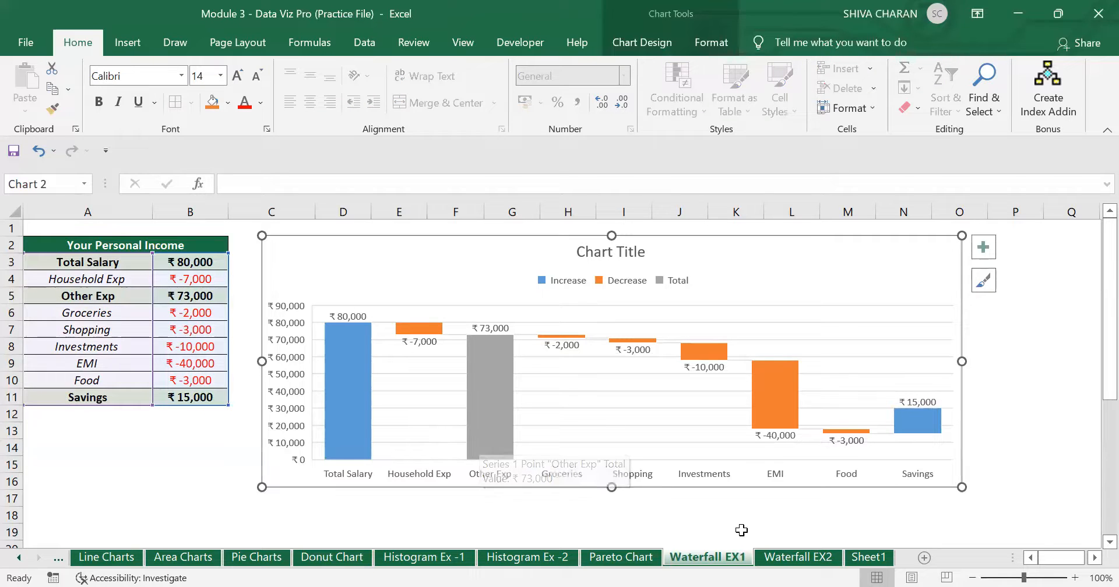
left_click(1003, 528)
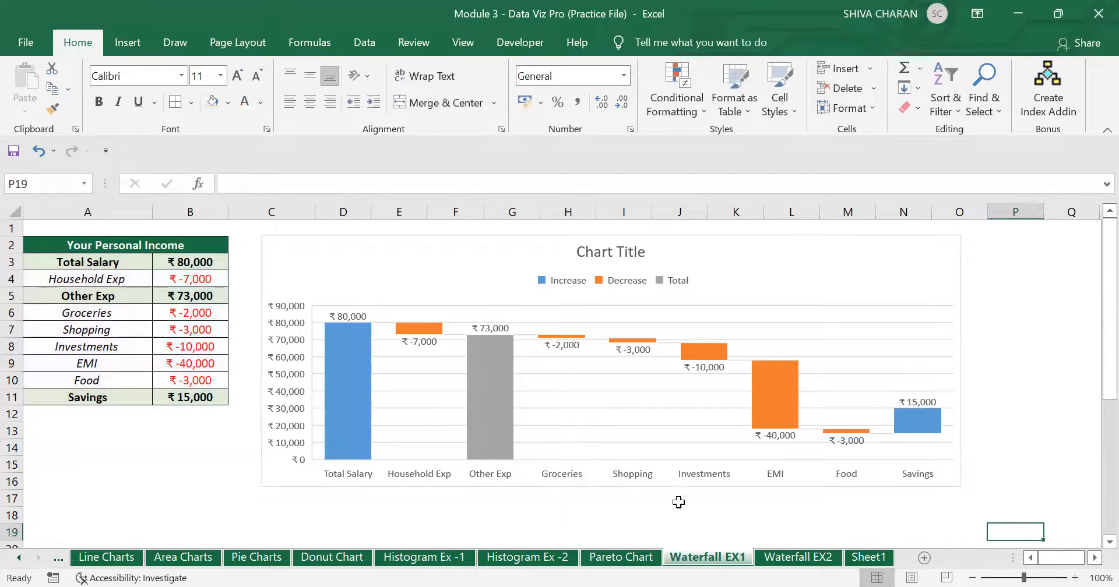
left_click(809, 559)
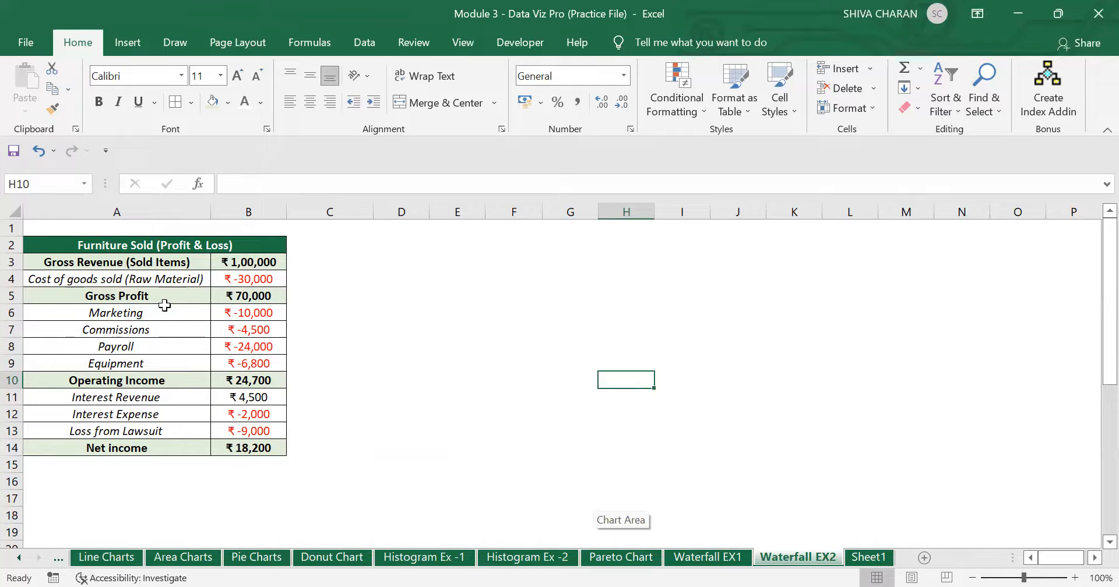
Review the Gross Revenue, Cost of goods sold and Gross Profit rows, including which cells the Gross Profit formula sums
left_click(164, 249)
left_click(170, 257)
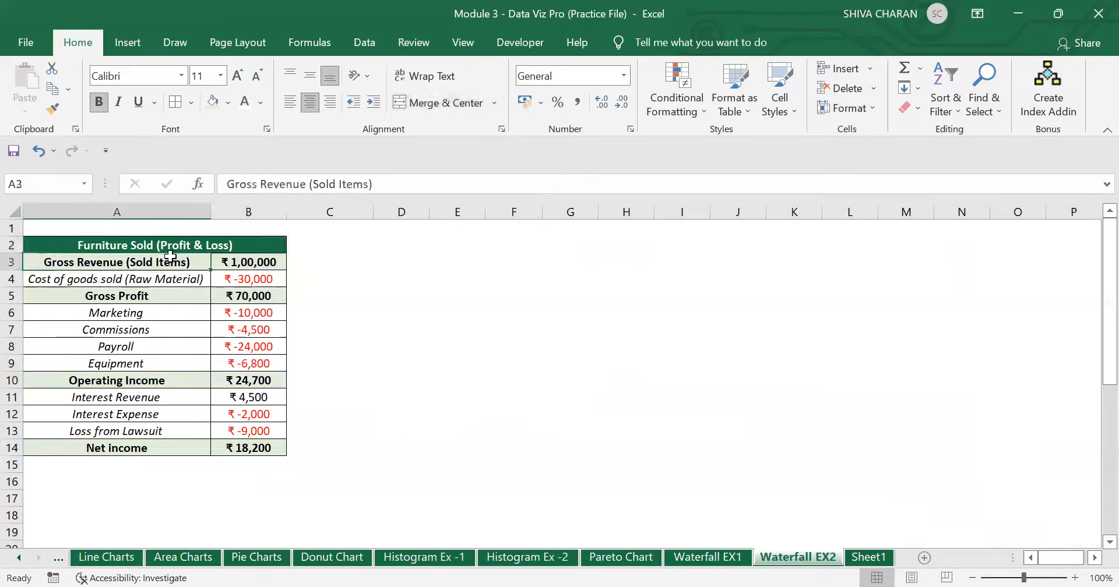
left_click(238, 257)
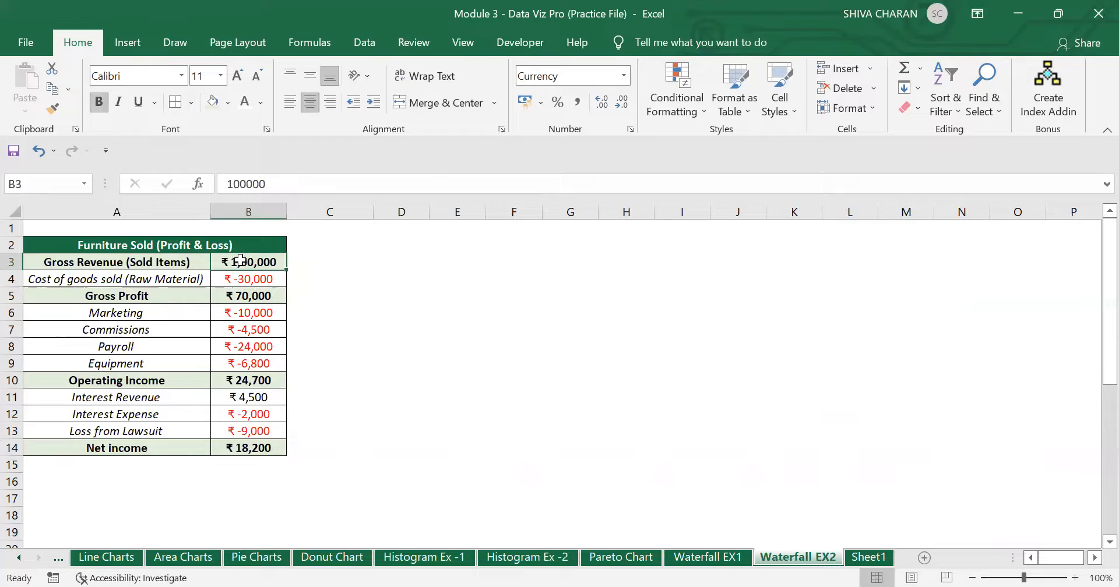
left_click(255, 278)
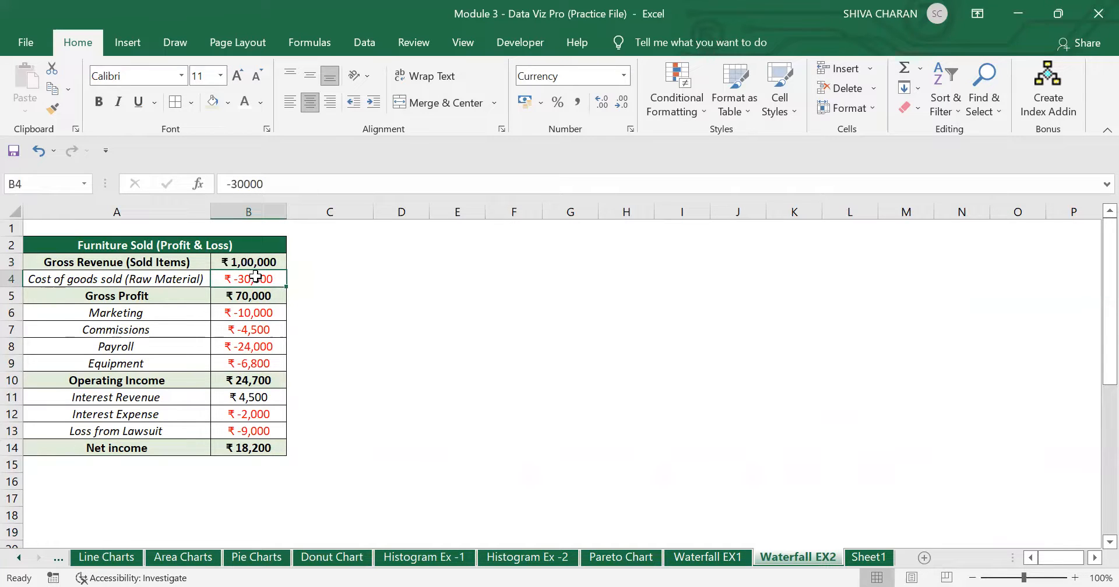
left_click(146, 280)
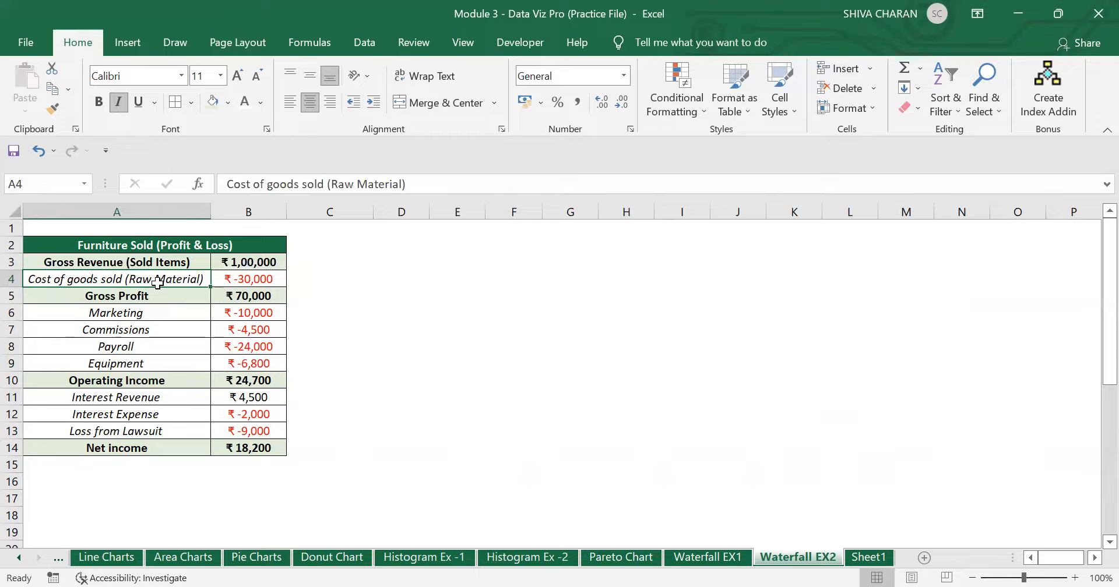
left_click(232, 278)
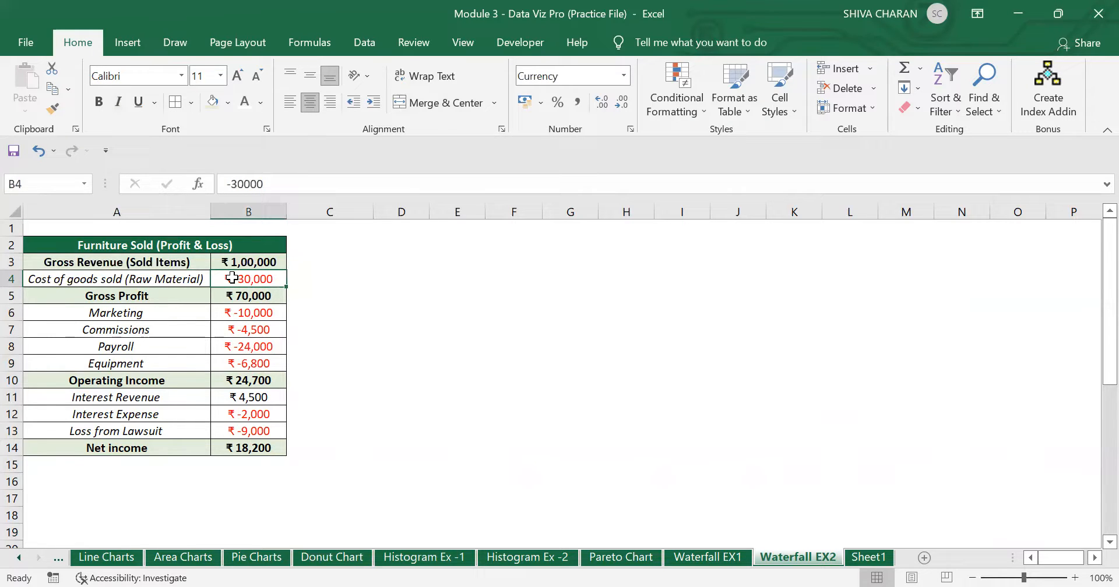
left_click(146, 281)
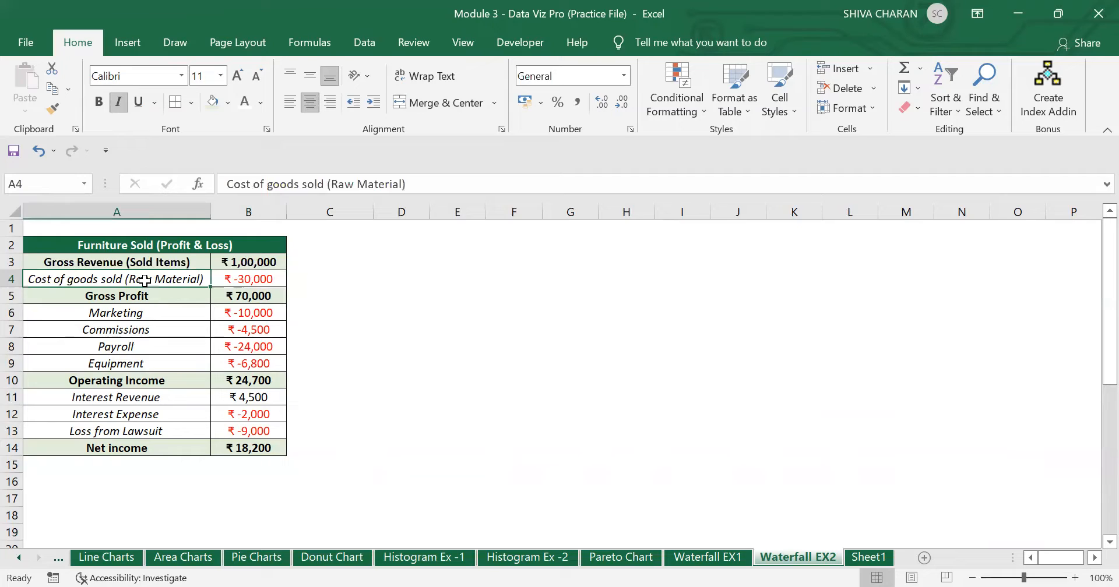
left_click(173, 296)
left_click(230, 295)
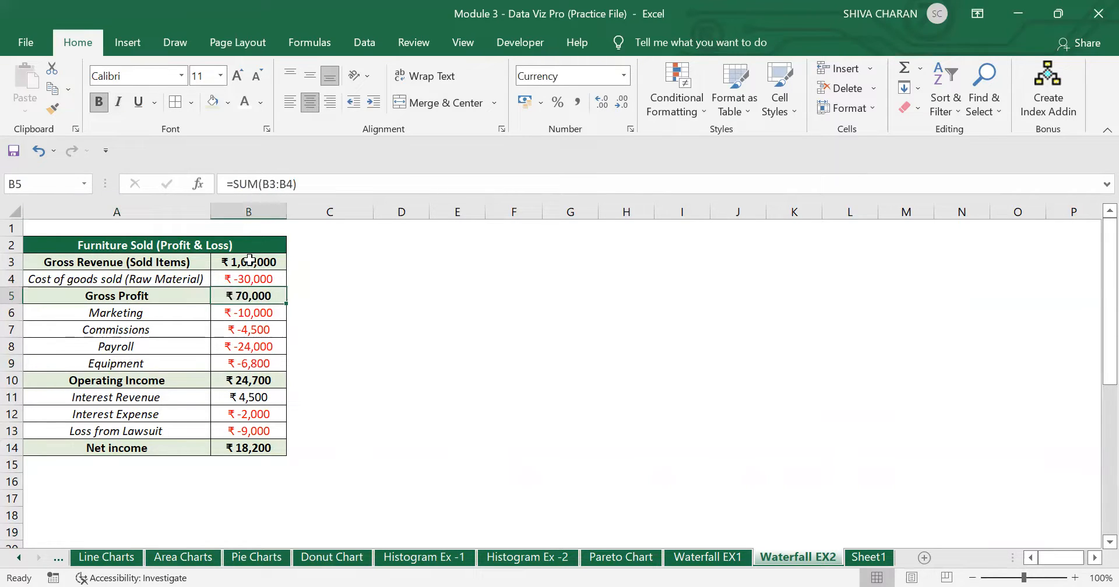
left_click_drag(249, 261, 249, 278)
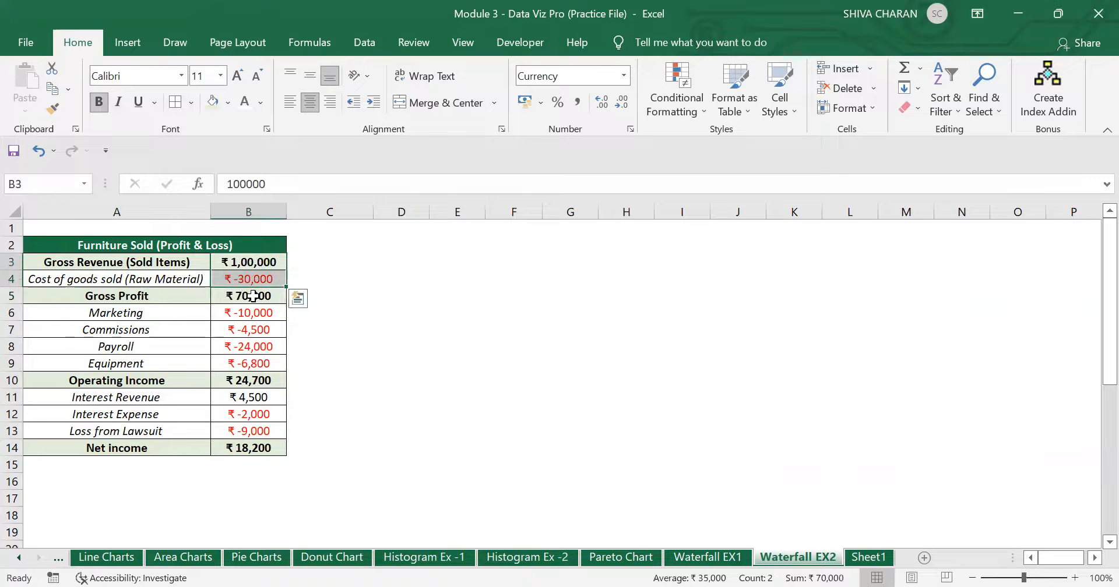
left_click(251, 297)
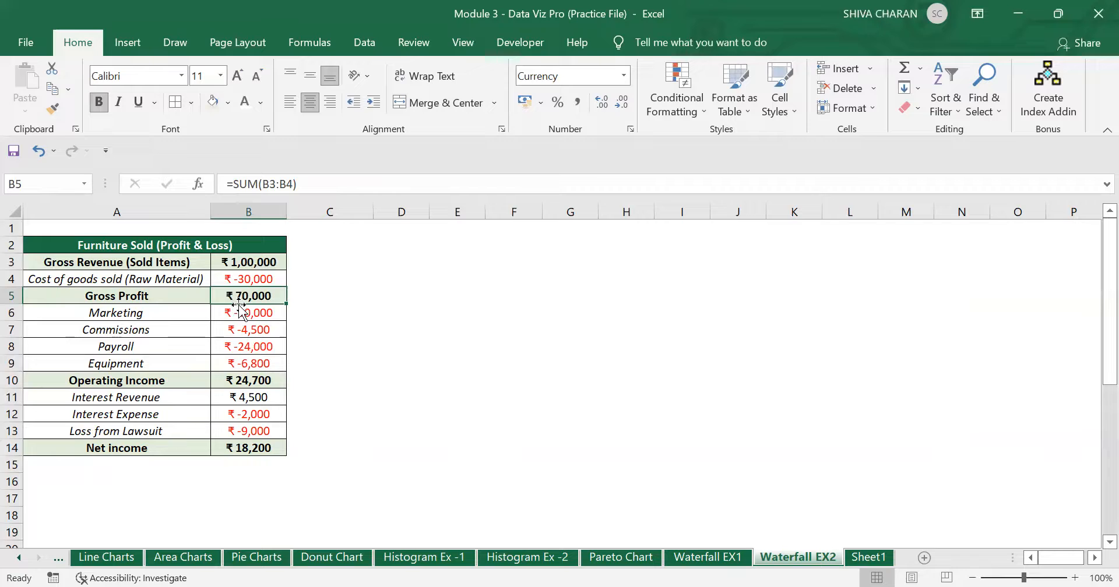
Review the Marketing, Commissions, Payroll and Equipment expenses and their amounts in B6:B9
left_click(199, 314)
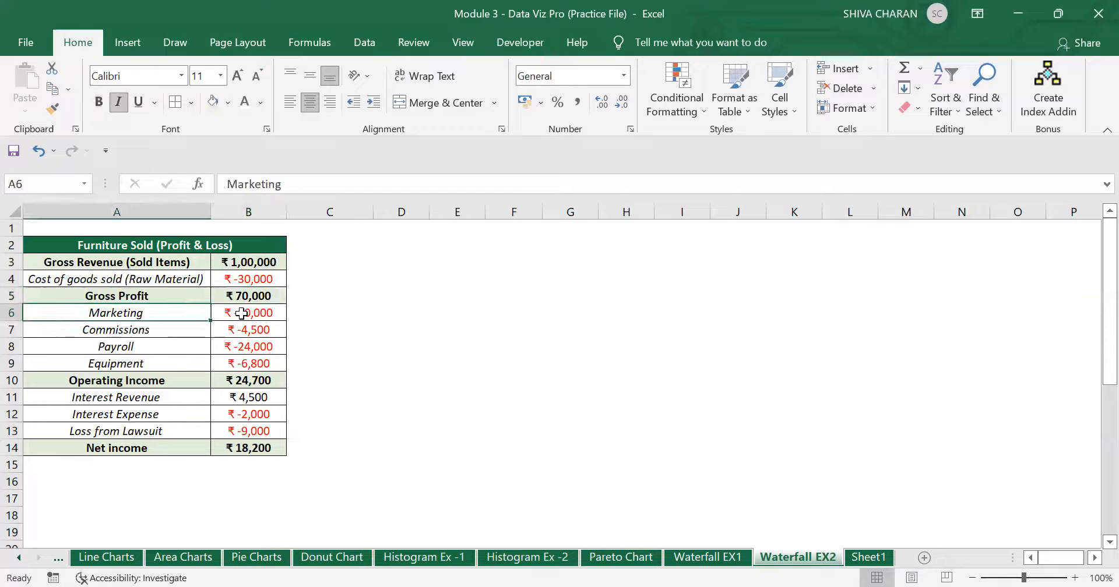
left_click_drag(247, 313, 247, 364)
left_click(186, 307)
left_click_drag(230, 313, 239, 362)
left_click(188, 310)
left_click(231, 315)
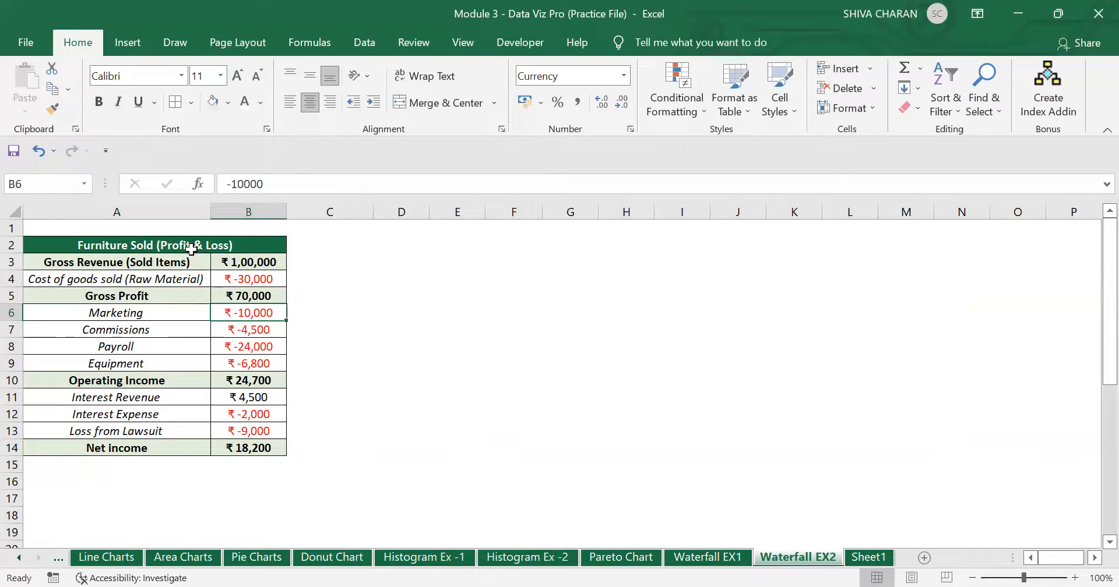
left_click(184, 330)
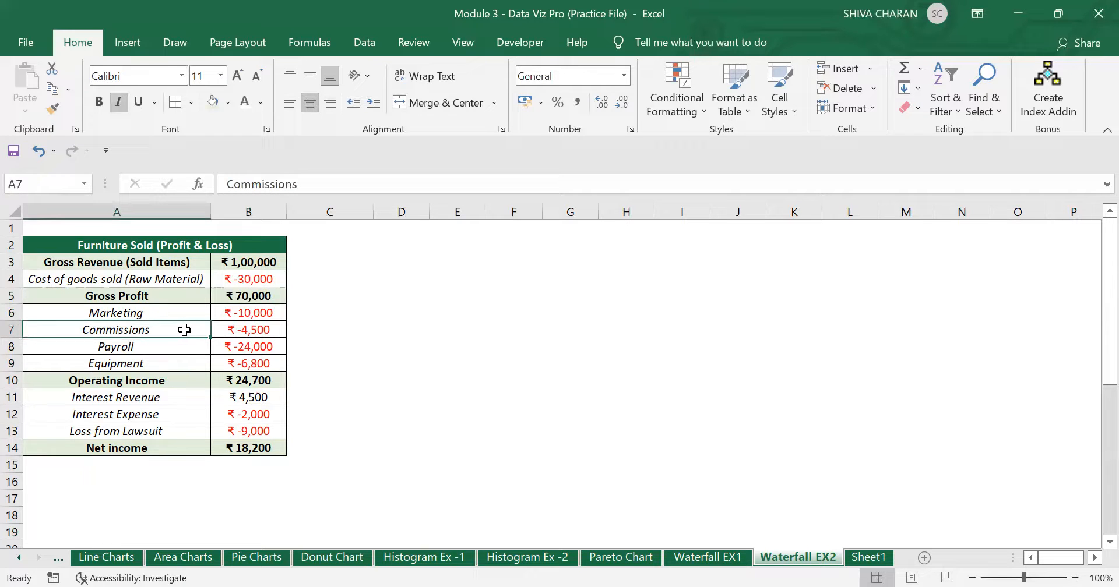
left_click(233, 329)
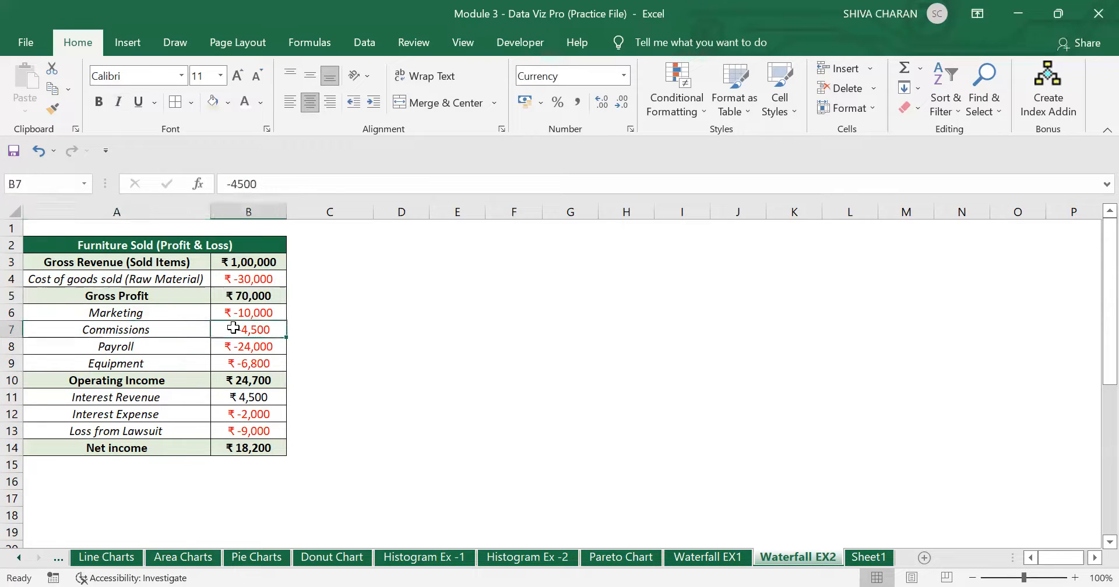
left_click(200, 345)
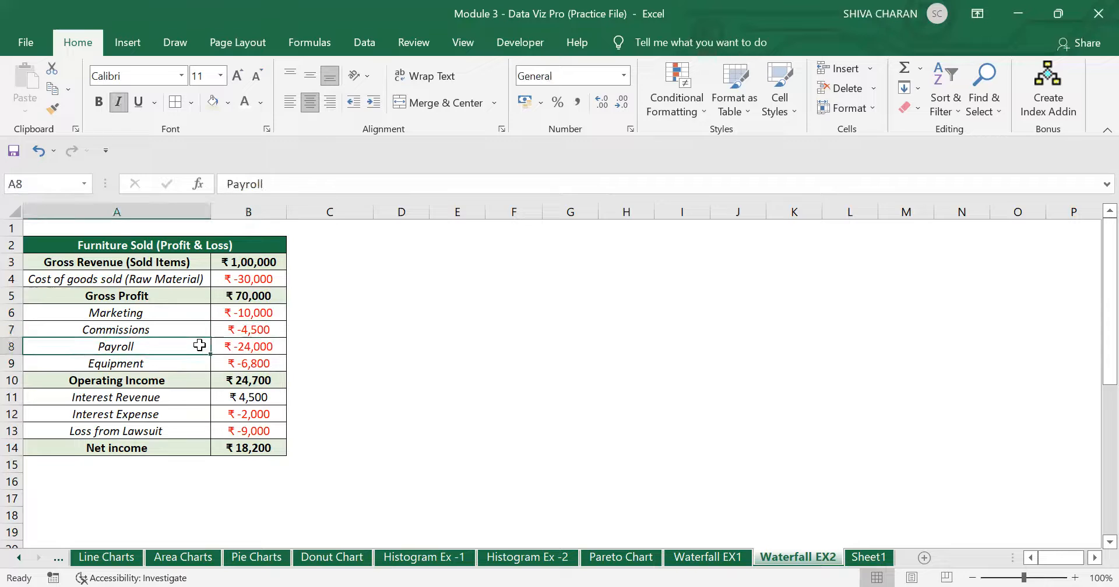
left_click(249, 345)
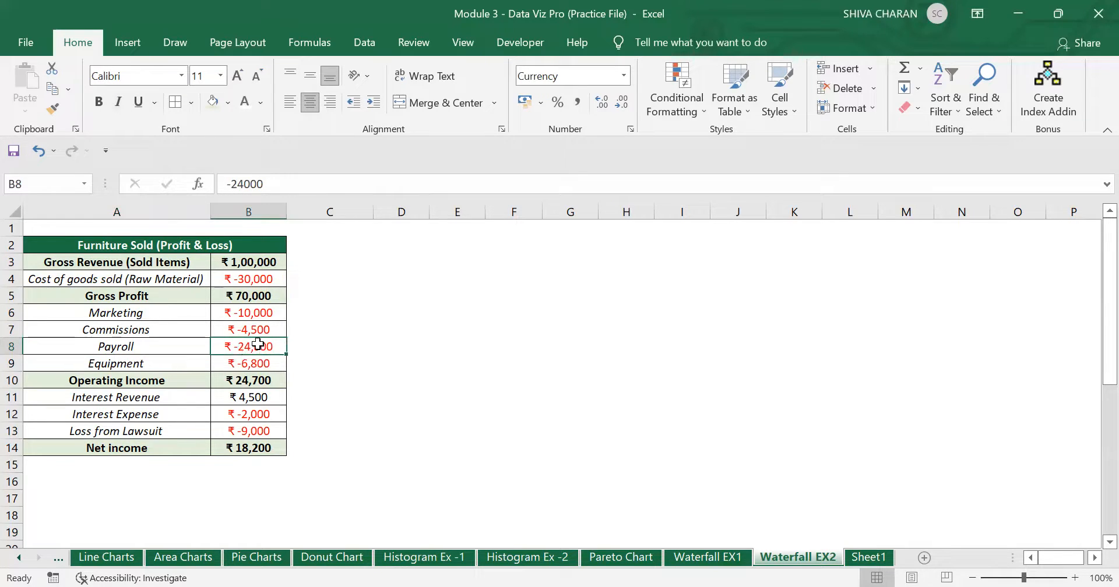
left_click(200, 362)
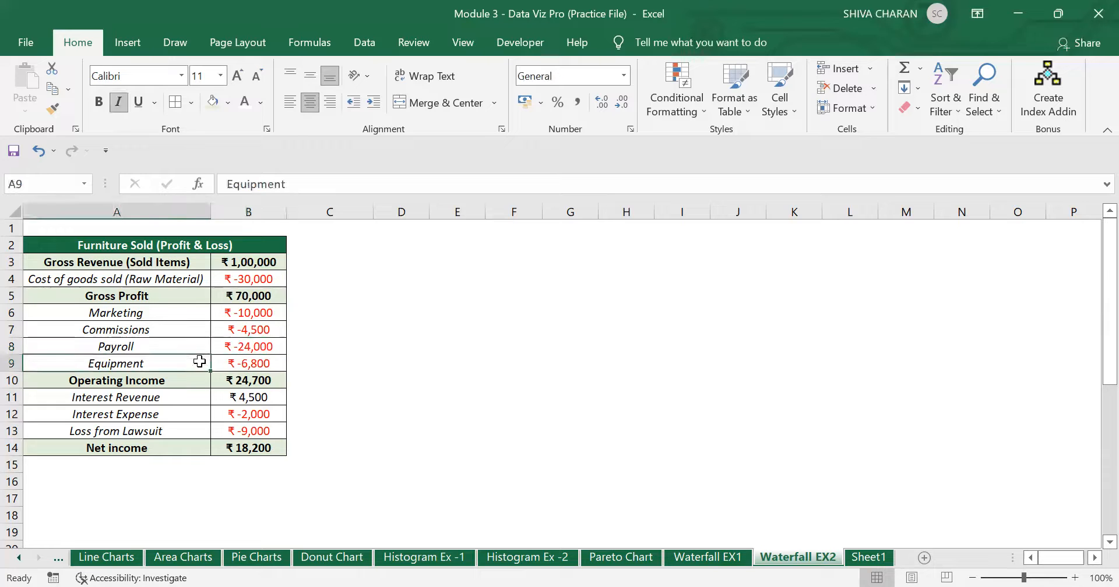
left_click(252, 362)
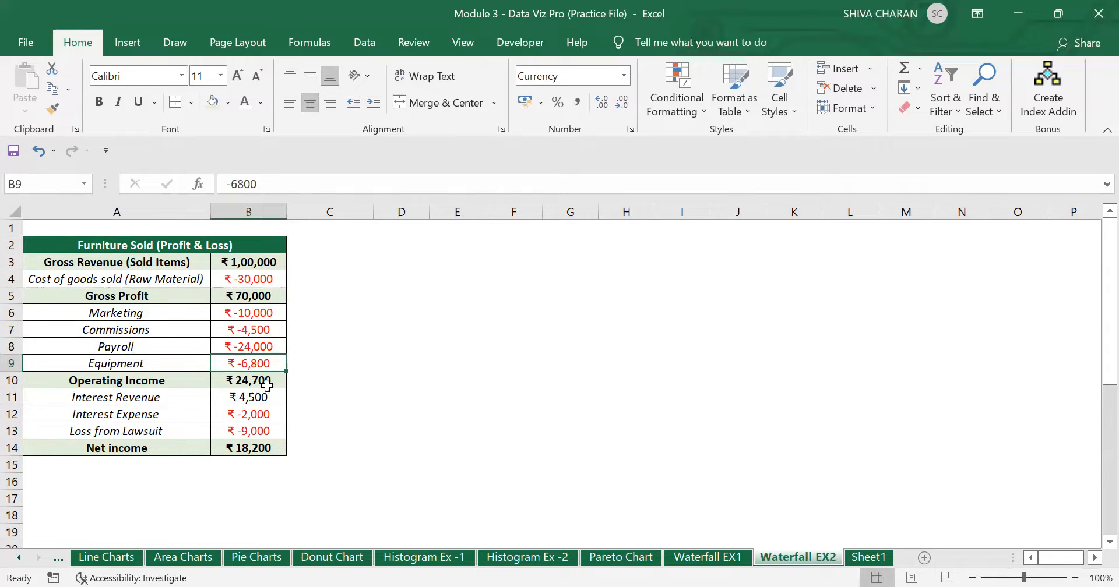
Check how Operating Income in B10 is derived from Gross Profit and the expenses in B6:B9
left_click(157, 379)
left_click(252, 384)
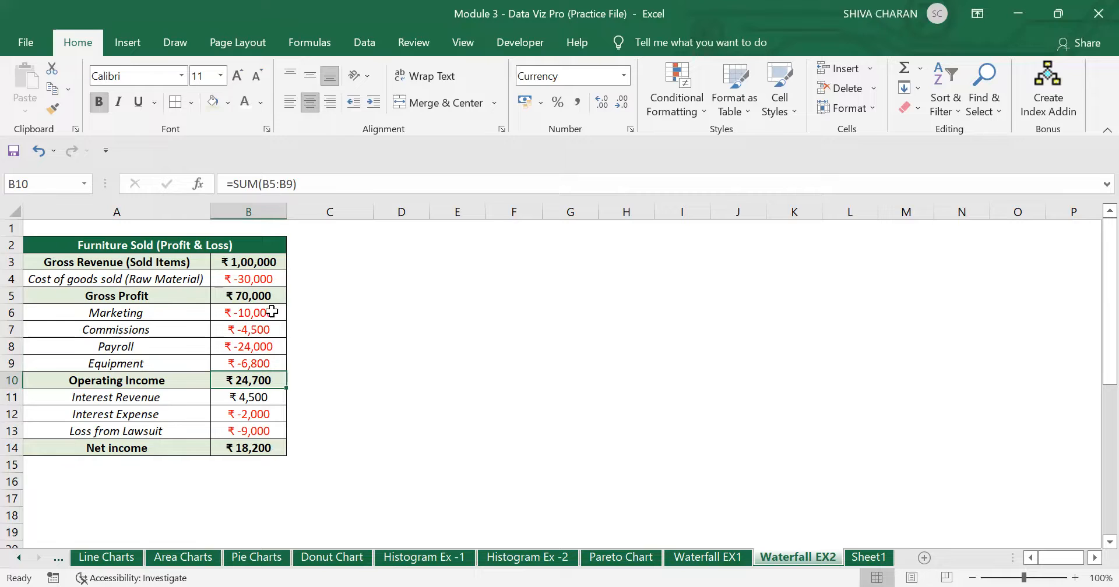
left_click_drag(273, 312, 267, 361)
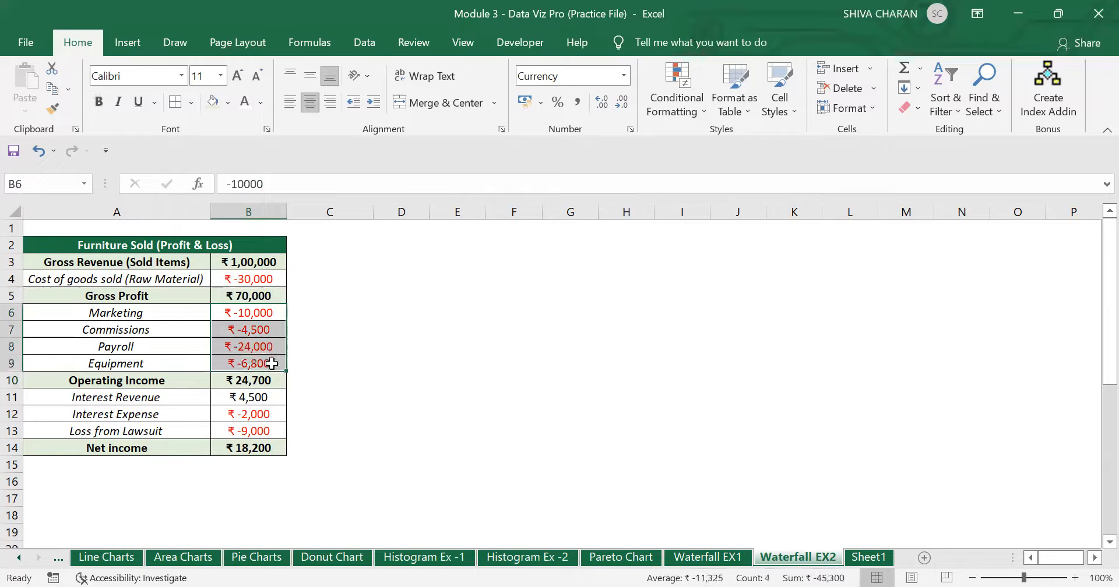
left_click(262, 298)
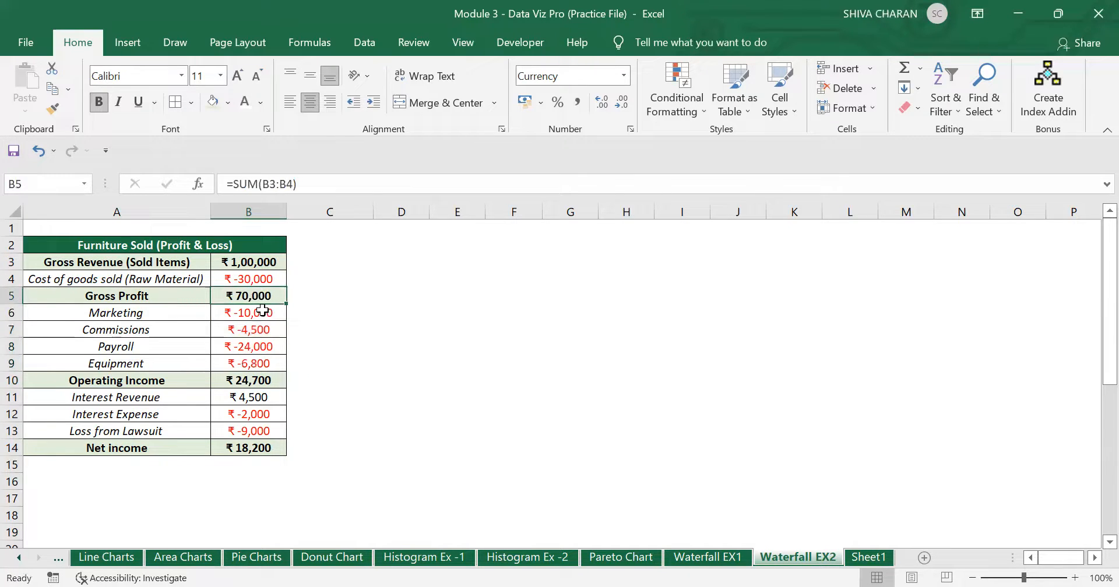
left_click_drag(263, 311, 258, 362)
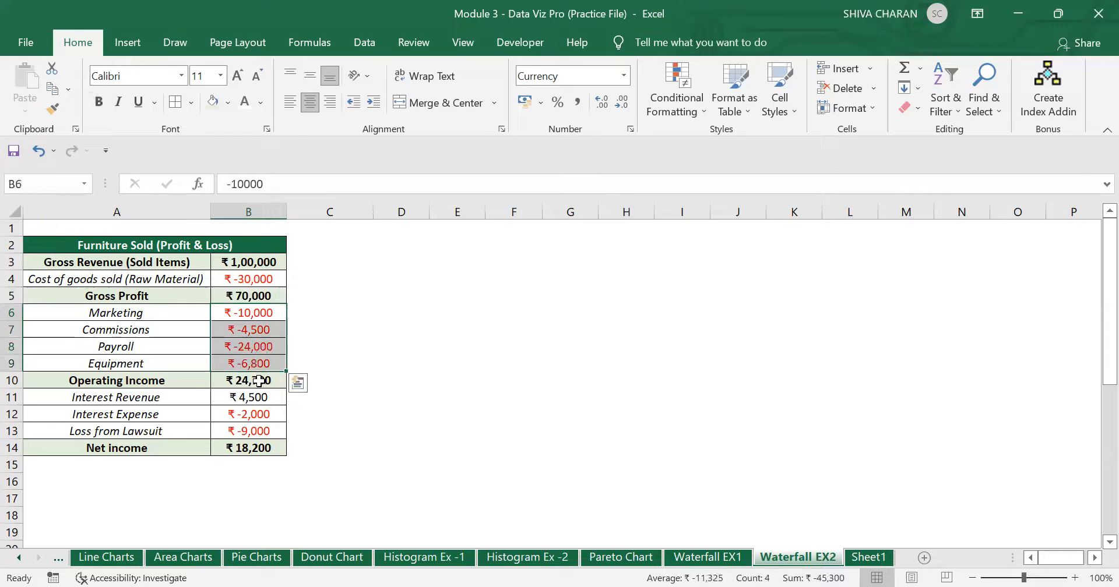
left_click(260, 381)
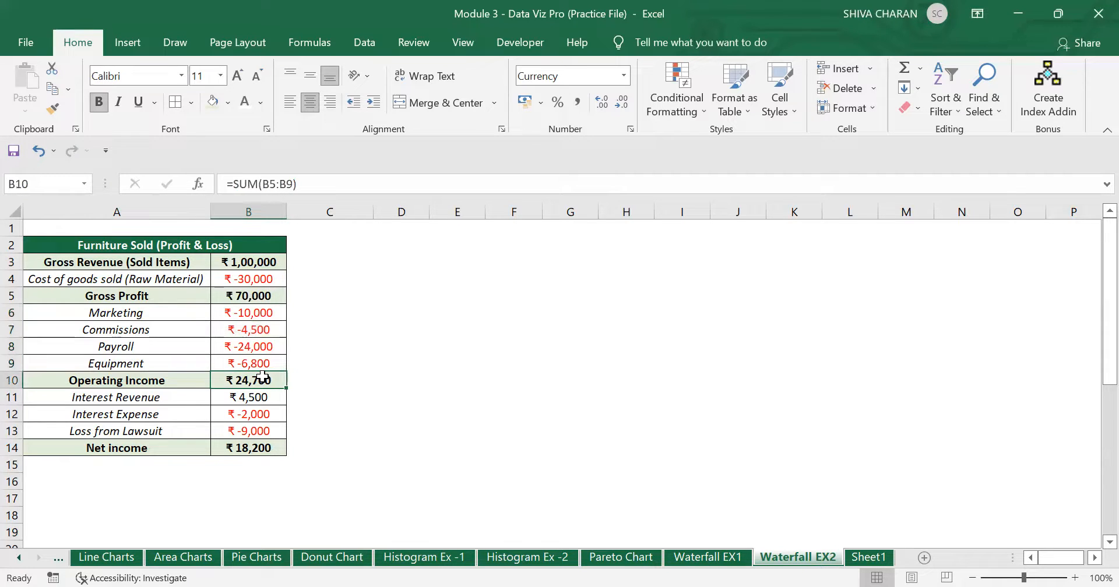
Review the Interest Revenue, Interest Expense, Loss from Lawsuit and Net income rows and their amounts
left_click(168, 393)
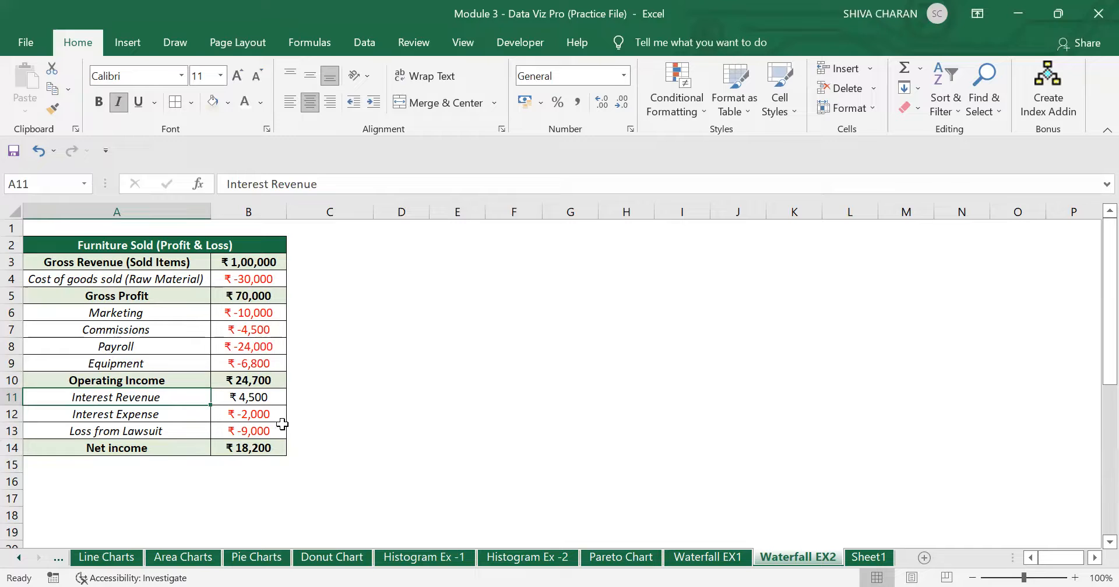
left_click(254, 398)
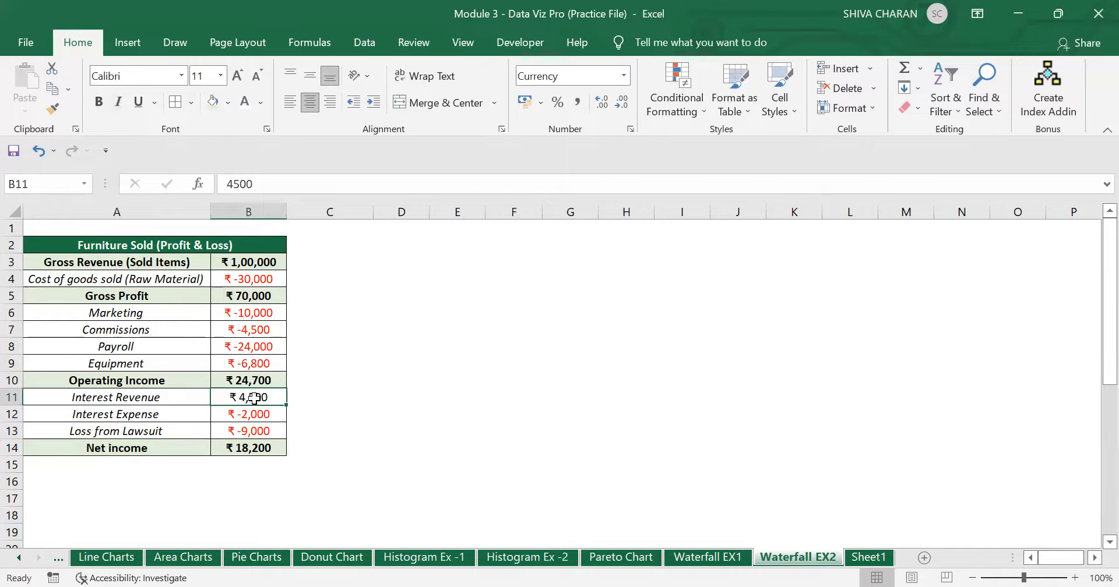
left_click(176, 411)
left_click_drag(176, 411, 239, 421)
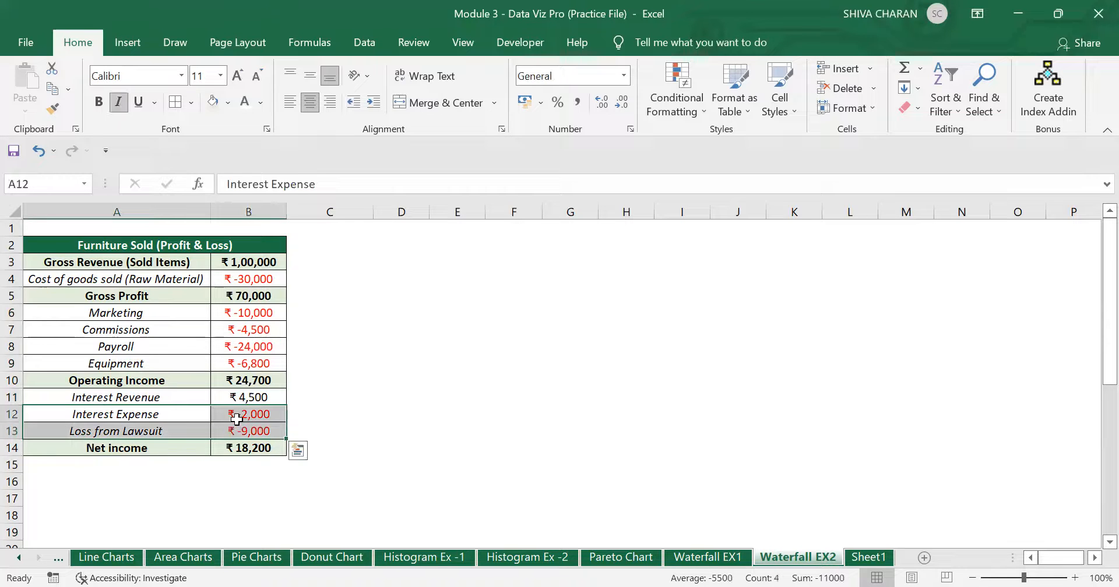
left_click(175, 430)
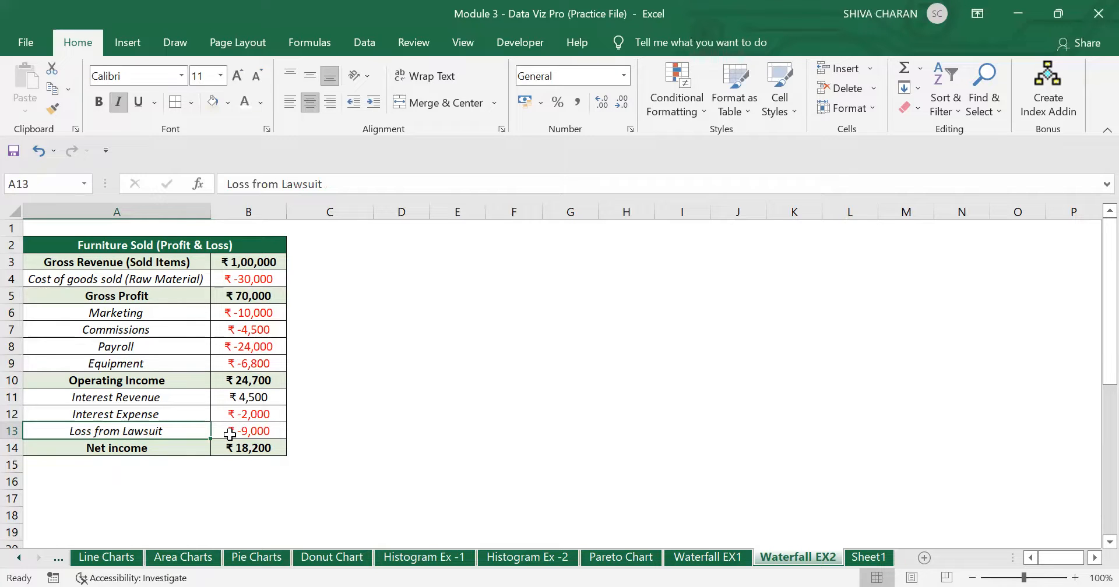
left_click(229, 435)
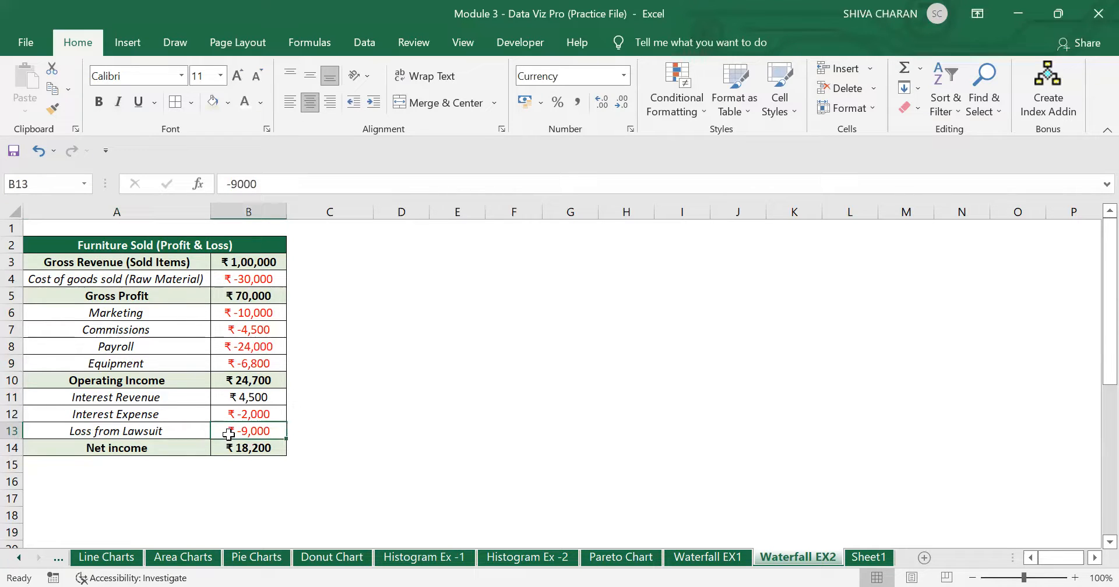
left_click(188, 451)
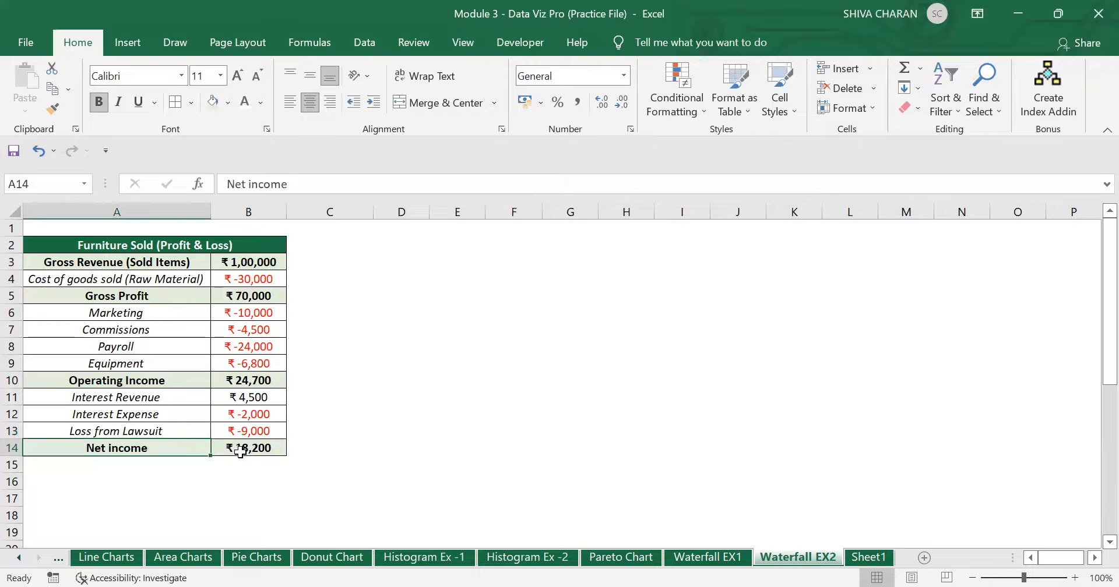
left_click(239, 452)
left_click(273, 483)
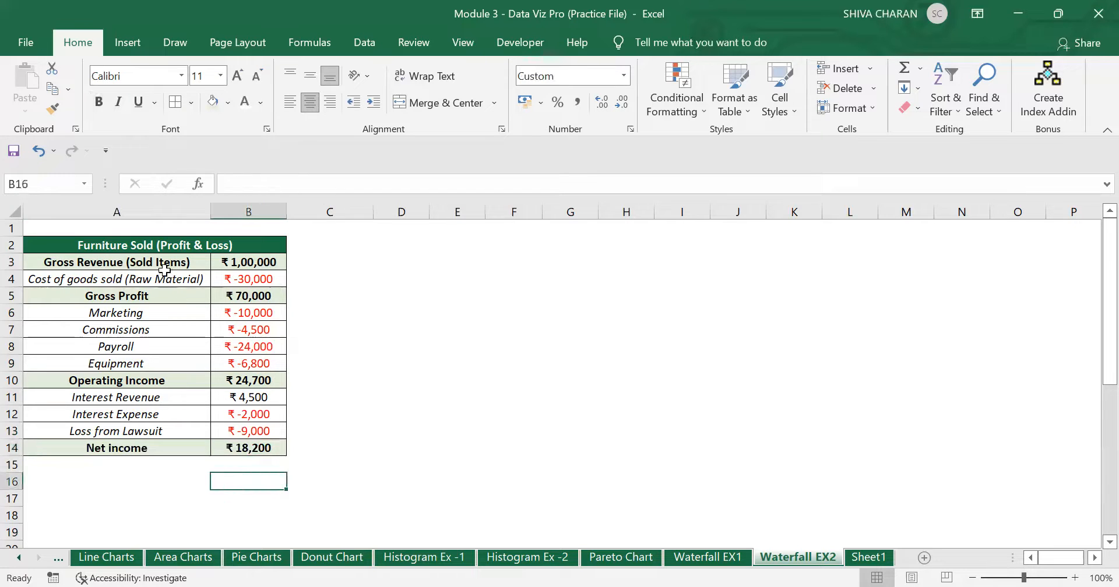
Insert a waterfall chart from the furniture profit and loss data in A3:B14
left_click_drag(165, 269, 261, 446)
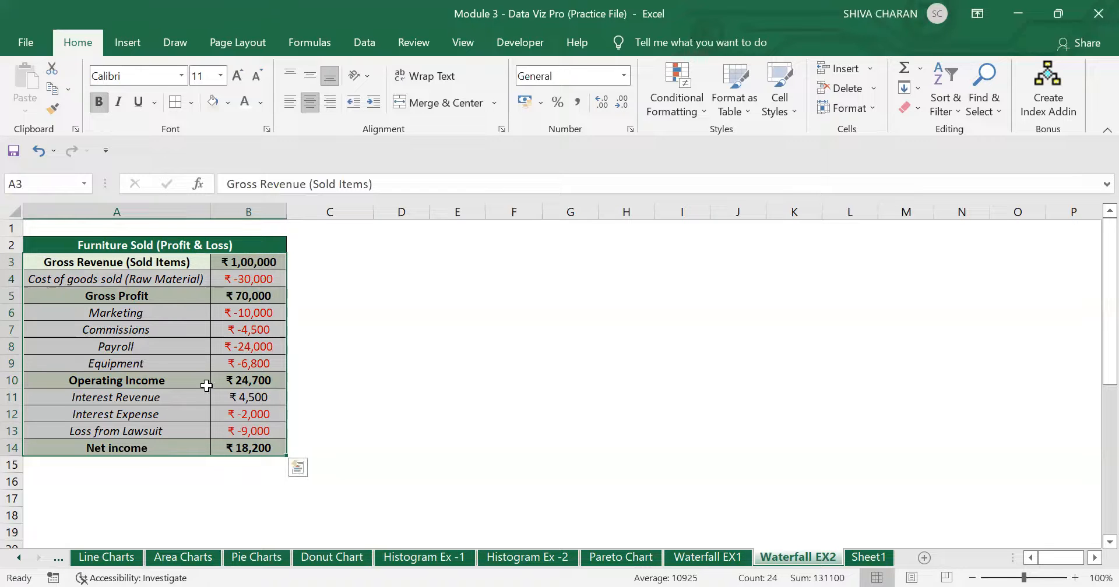
left_click(115, 45)
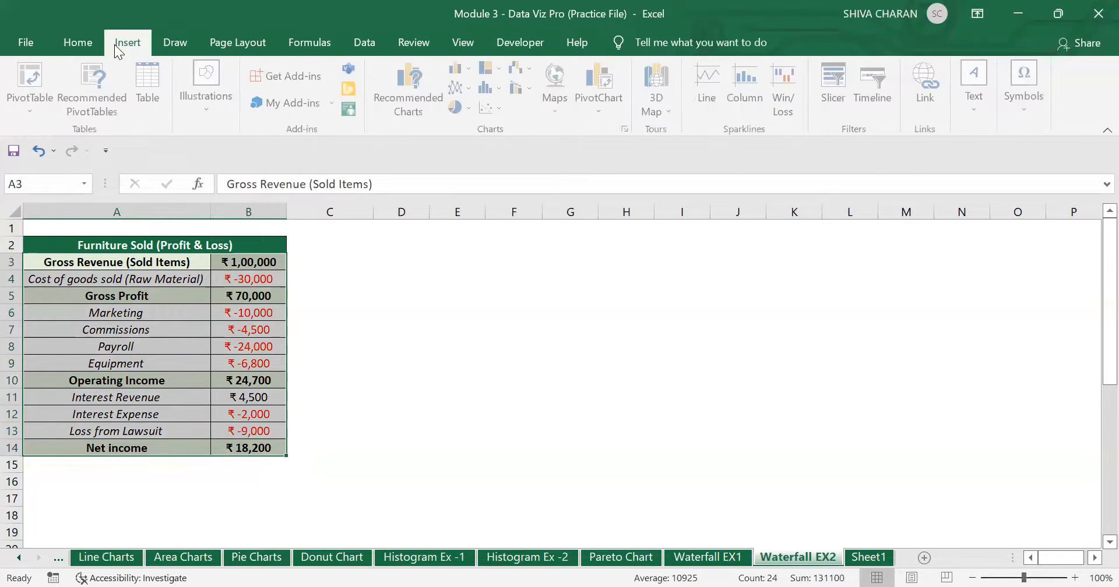
left_click(514, 71)
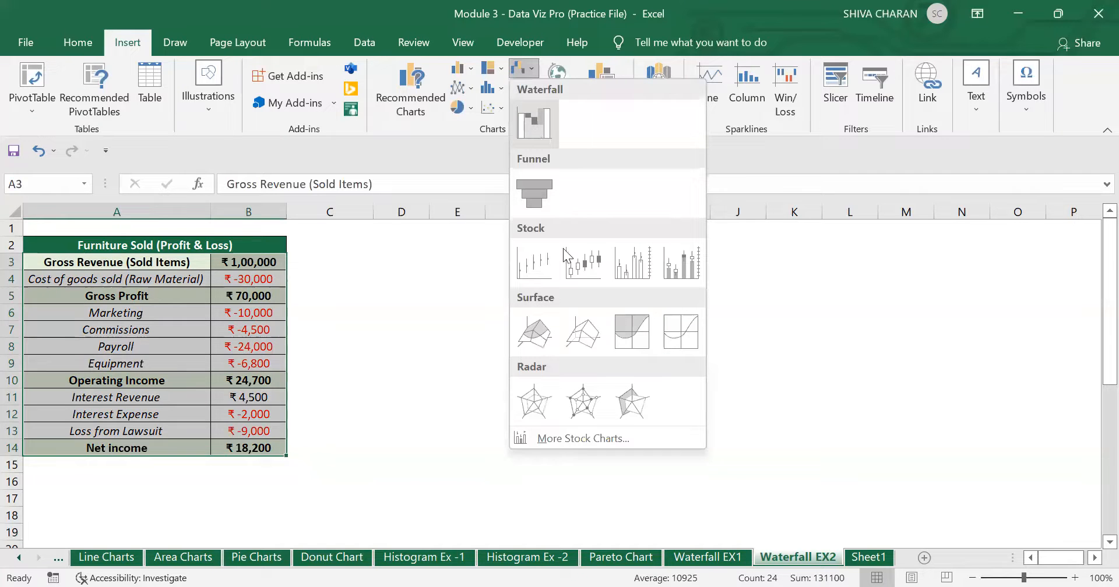
left_click(534, 123)
Place the waterfall chart beside the table and enlarge it to span columns C to O, down to row 17
left_click_drag(603, 260, 597, 257)
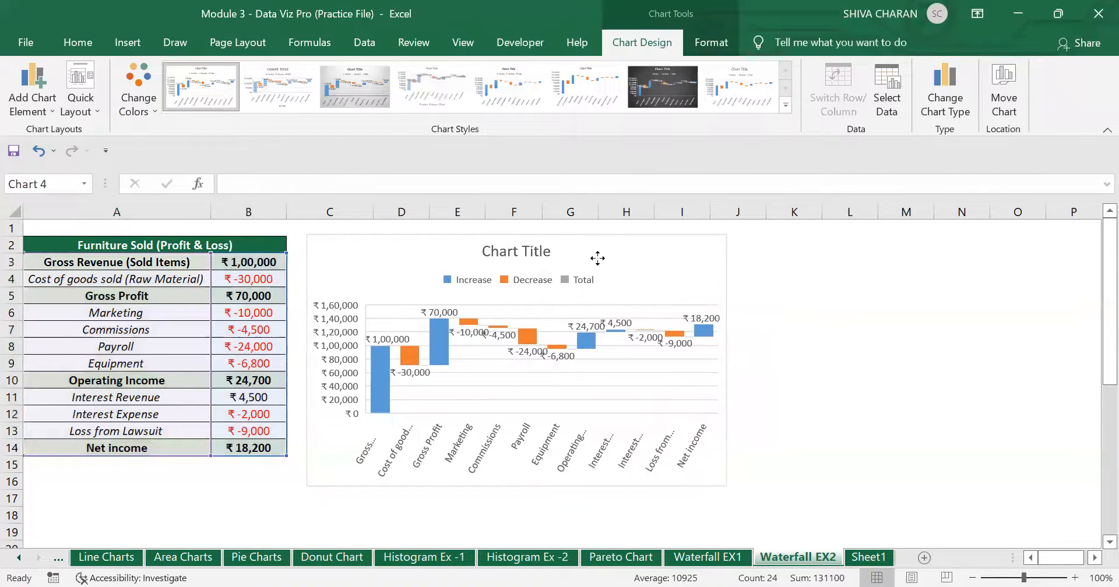
left_click_drag(726, 359, 1015, 379)
left_click_drag(664, 482, 665, 500)
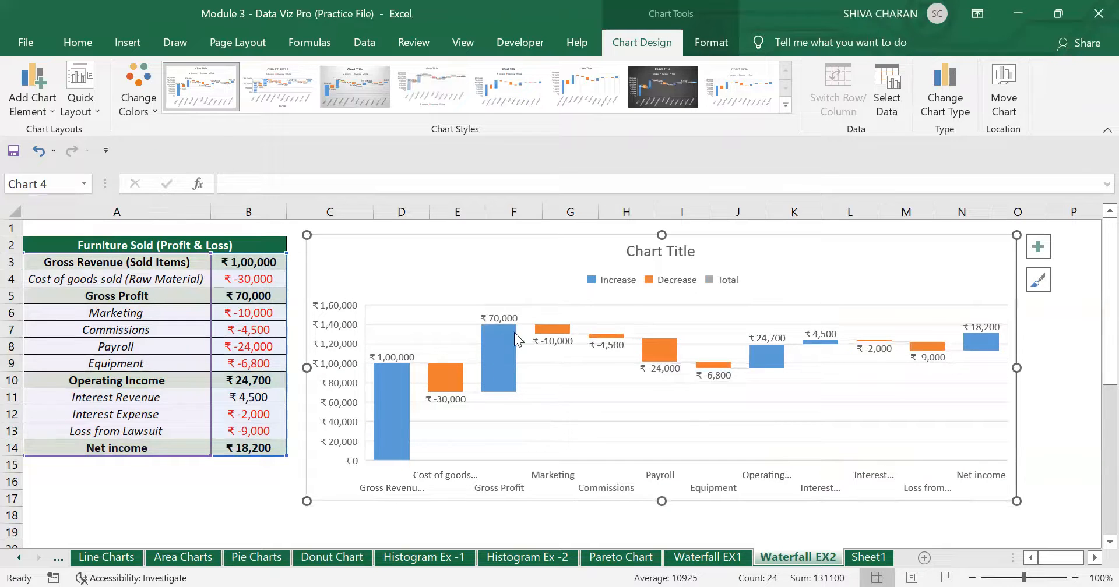
left_click(492, 354)
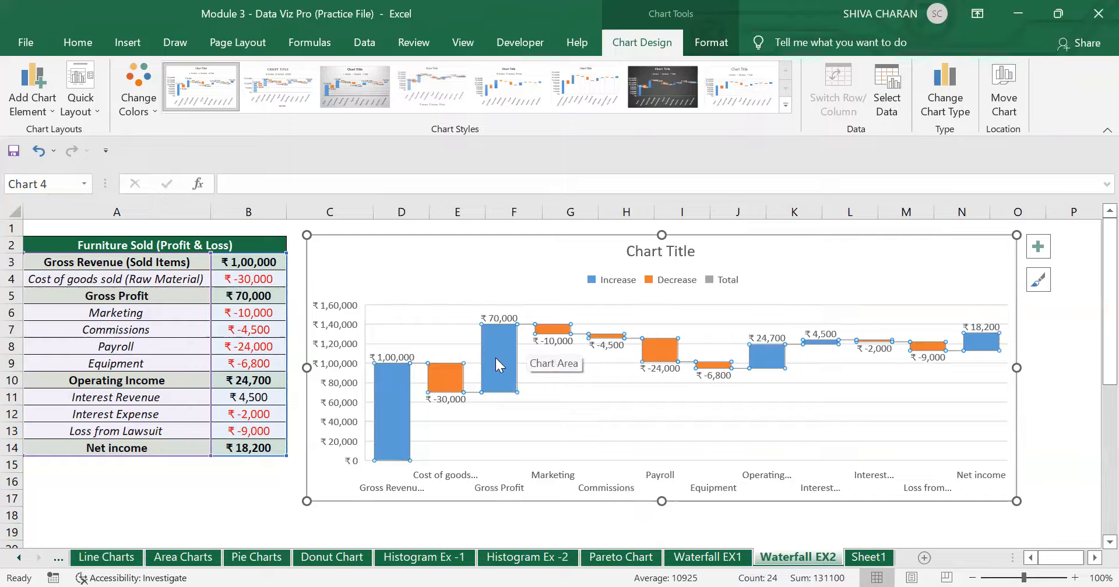
left_click(385, 421)
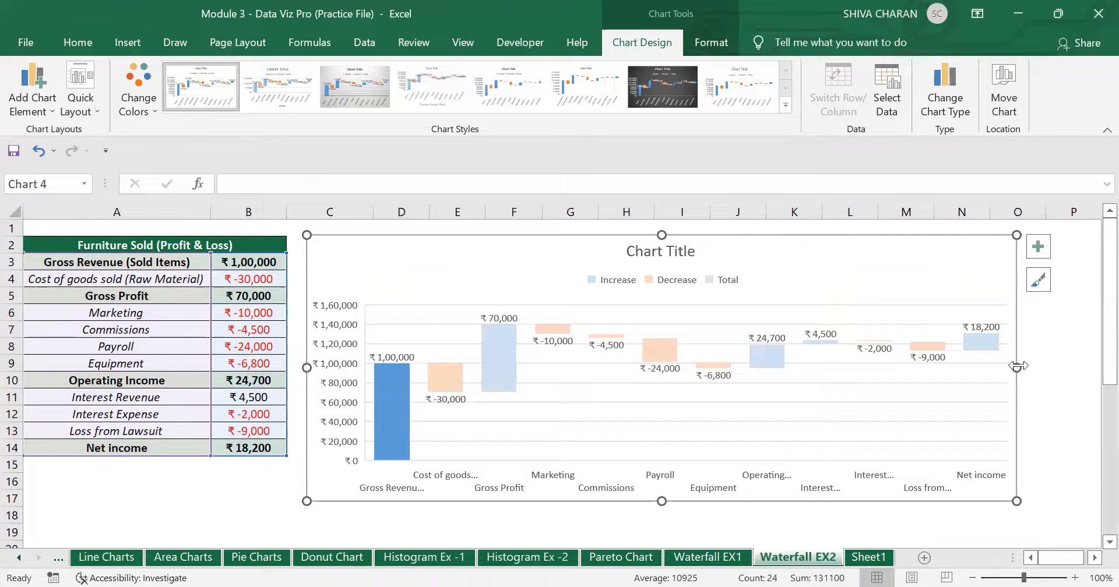
left_click_drag(1016, 367, 1040, 368)
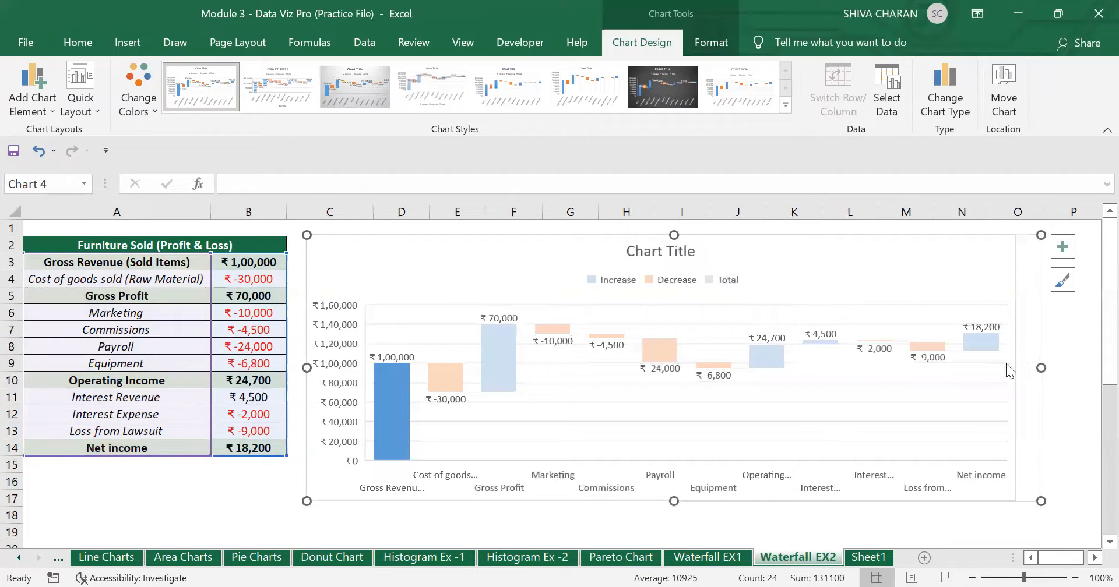
Compare the Gross Revenue, Cost of goods sold and Gross Profit bars in the waterfall chart
left_click(393, 422)
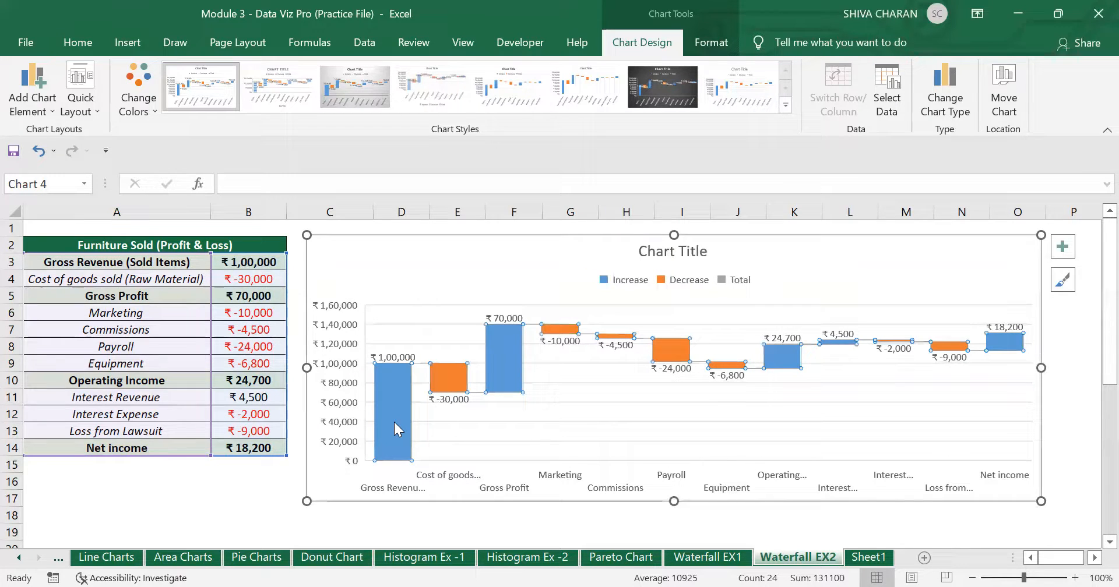
left_click(441, 382)
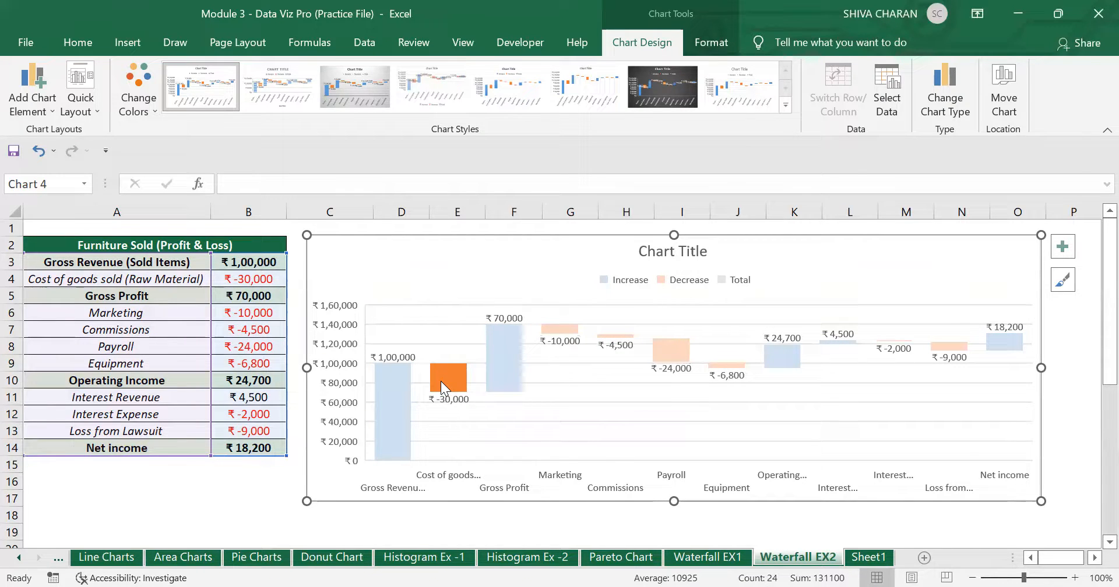
left_click(501, 359)
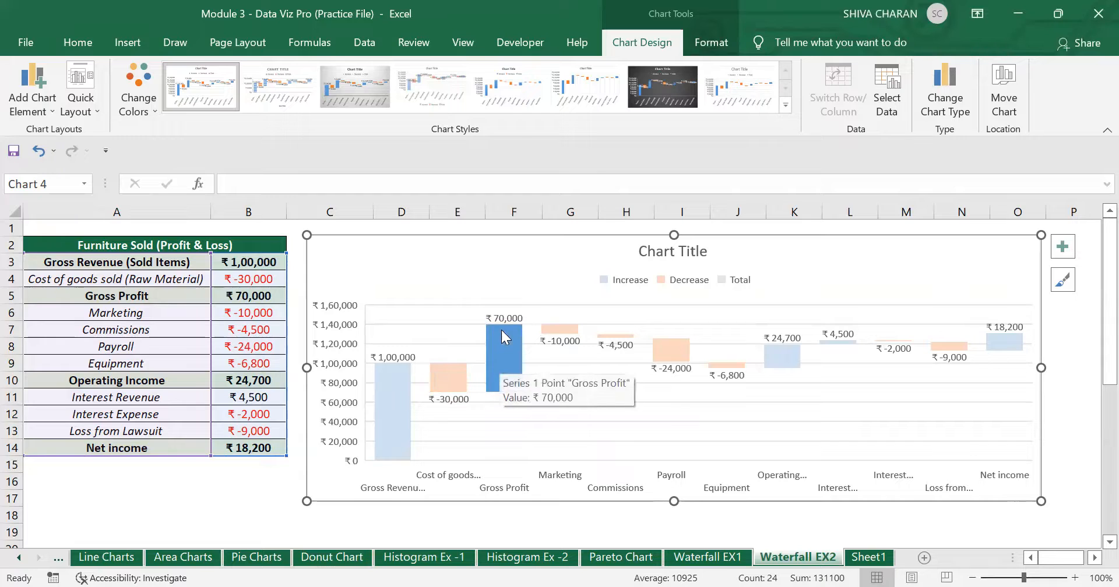
key("Escape")
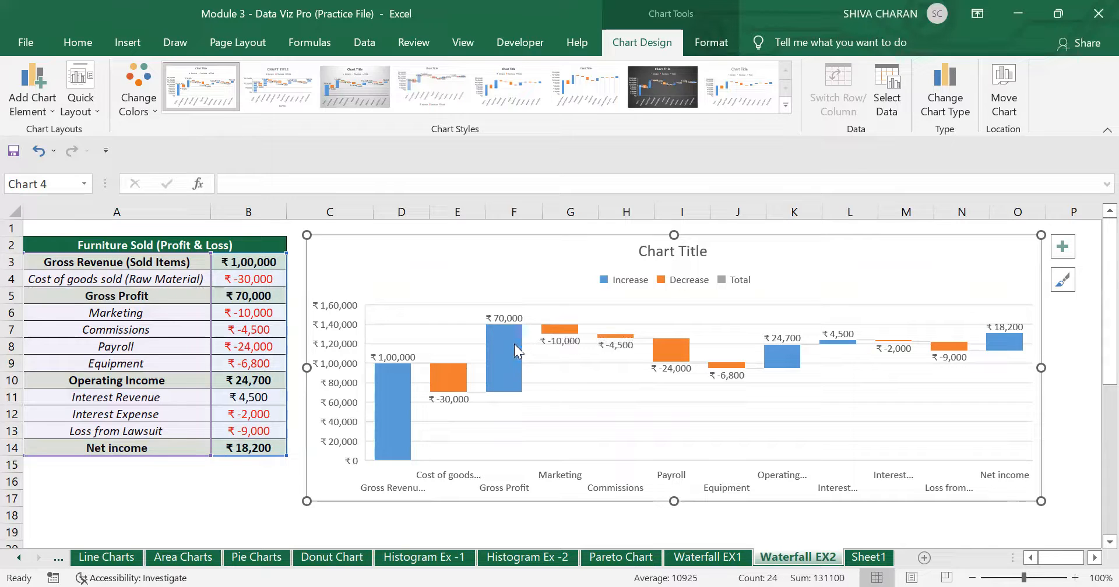
Set the Gross Profit data point as a total in the waterfall chart
mouse_move(514, 345)
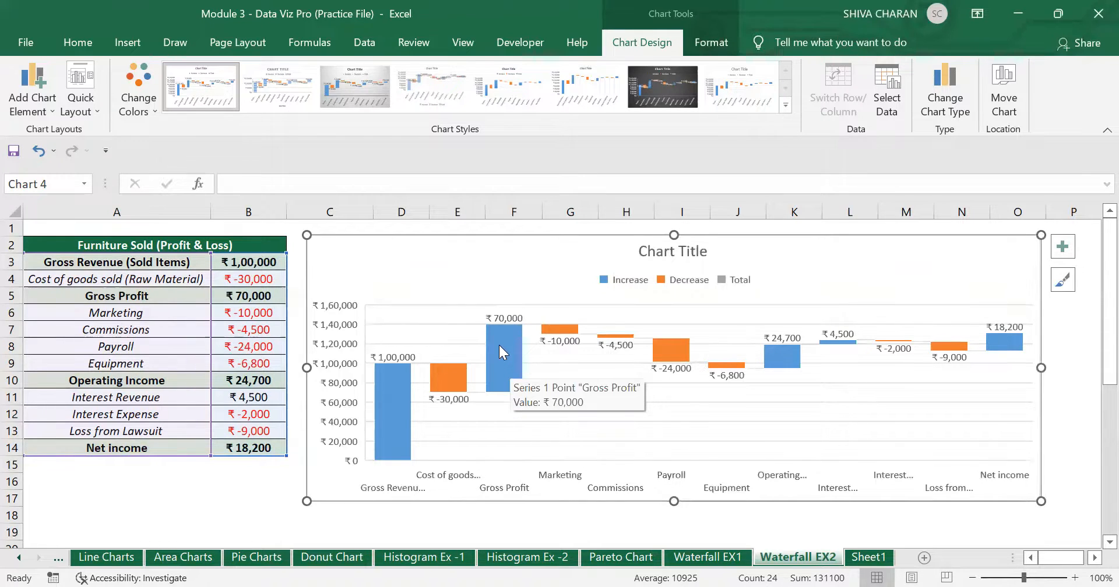
left_click(498, 345)
left_click(497, 345)
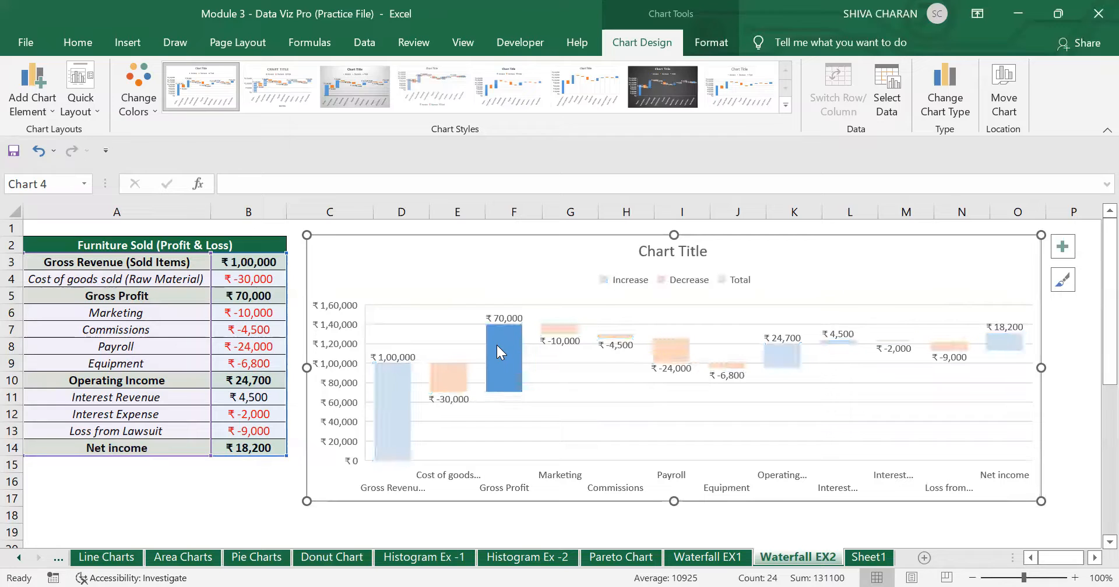
right_click(497, 346)
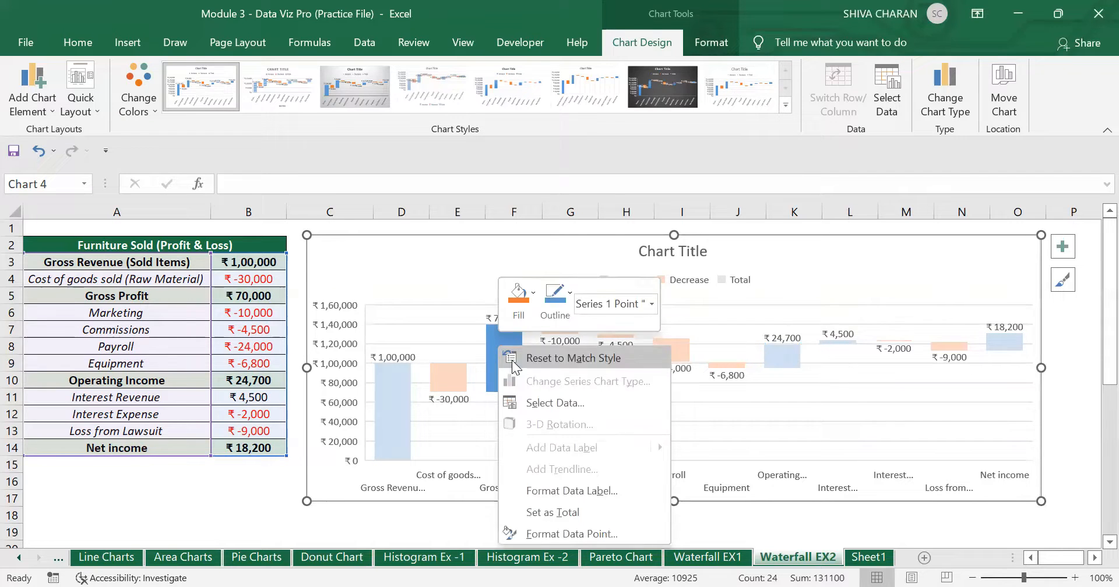
left_click(570, 512)
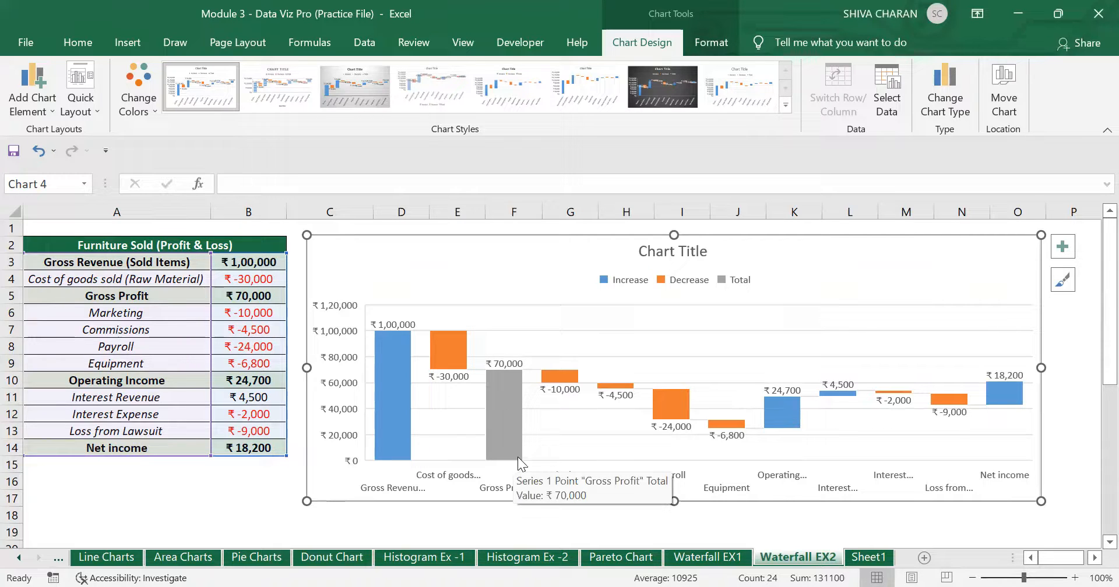
Set the Operating Income data point as a total in the waterfall chart
left_click(783, 414)
left_click(783, 415)
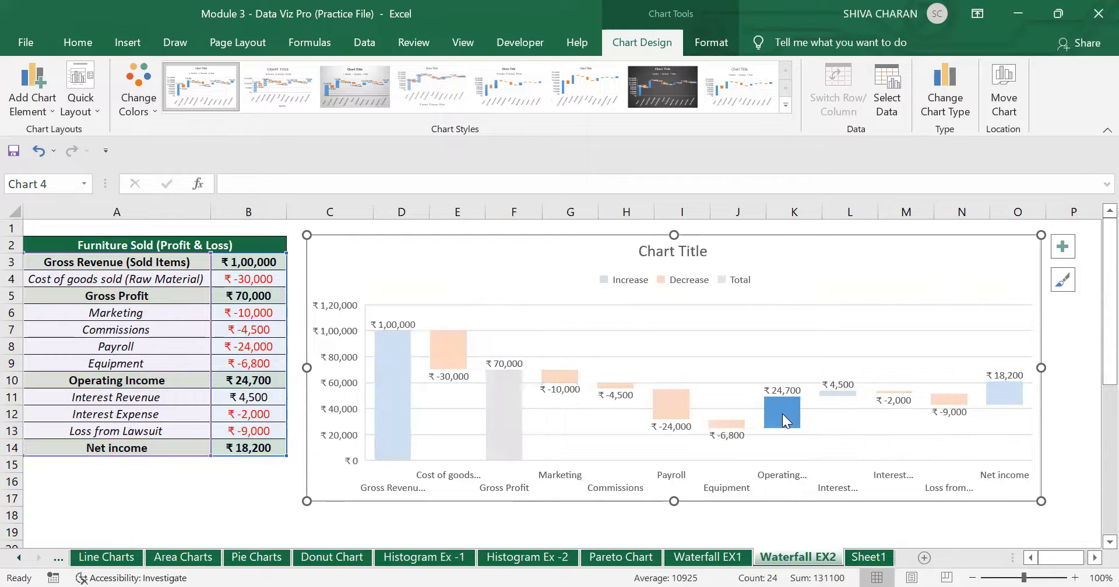
right_click(782, 414)
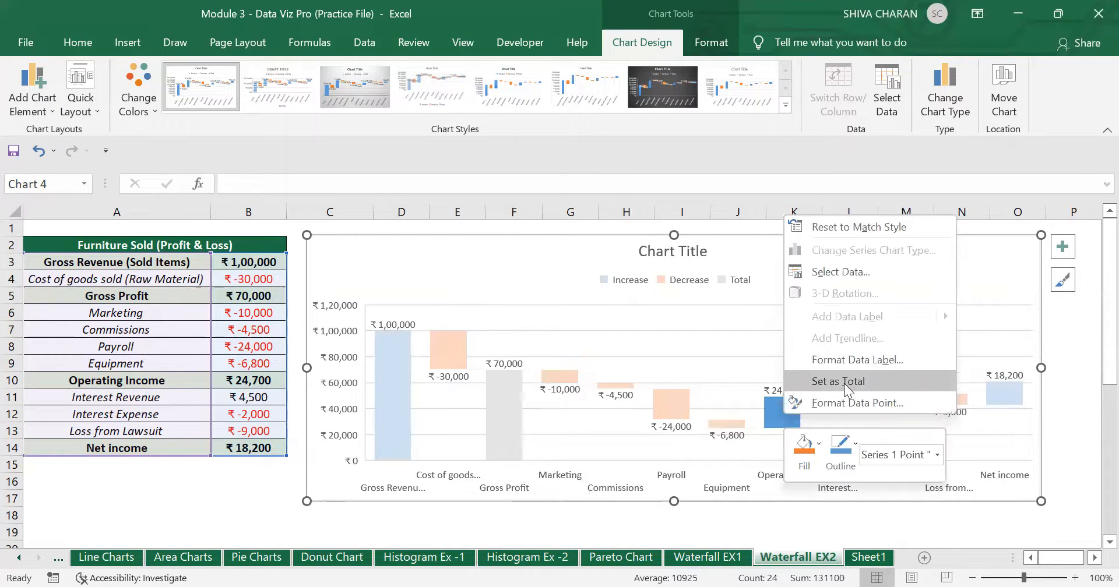
left_click(845, 382)
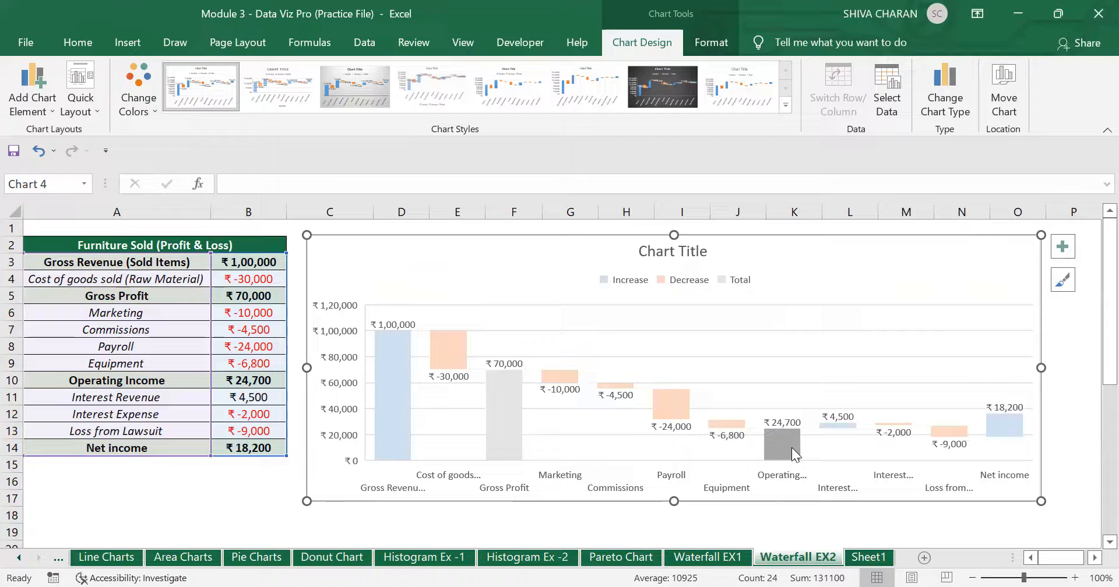
left_click(1082, 449)
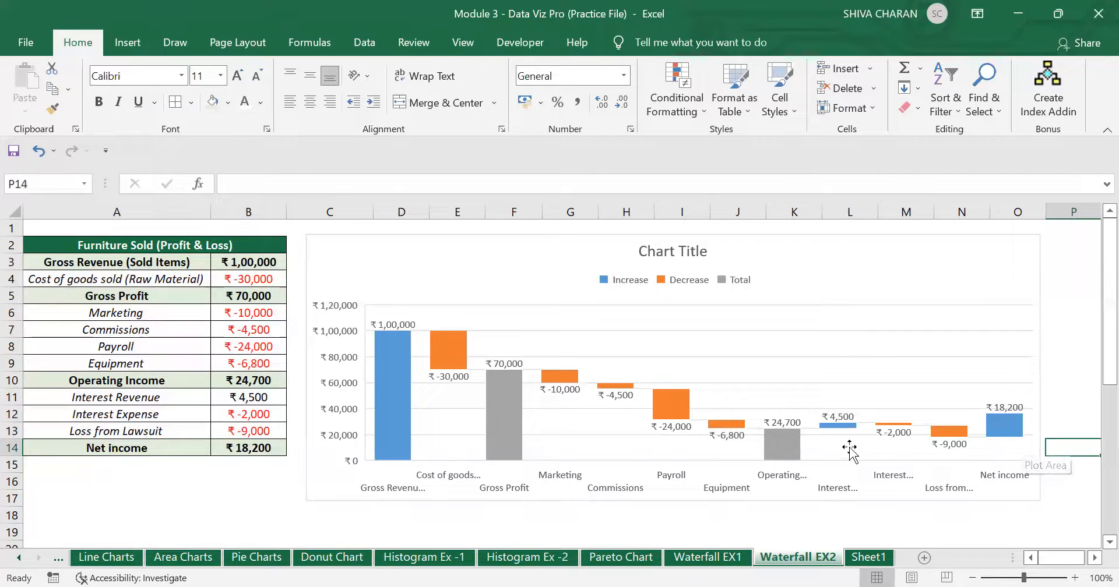
Set the Net income data point as a total in the waterfall chart
left_click(996, 423)
left_click(1008, 425)
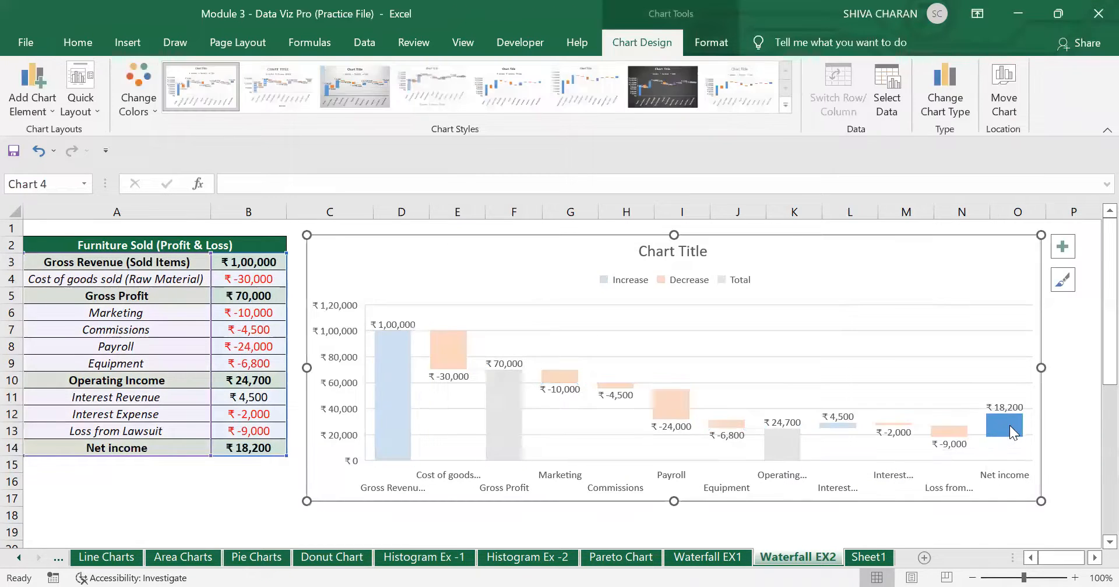
right_click(1010, 428)
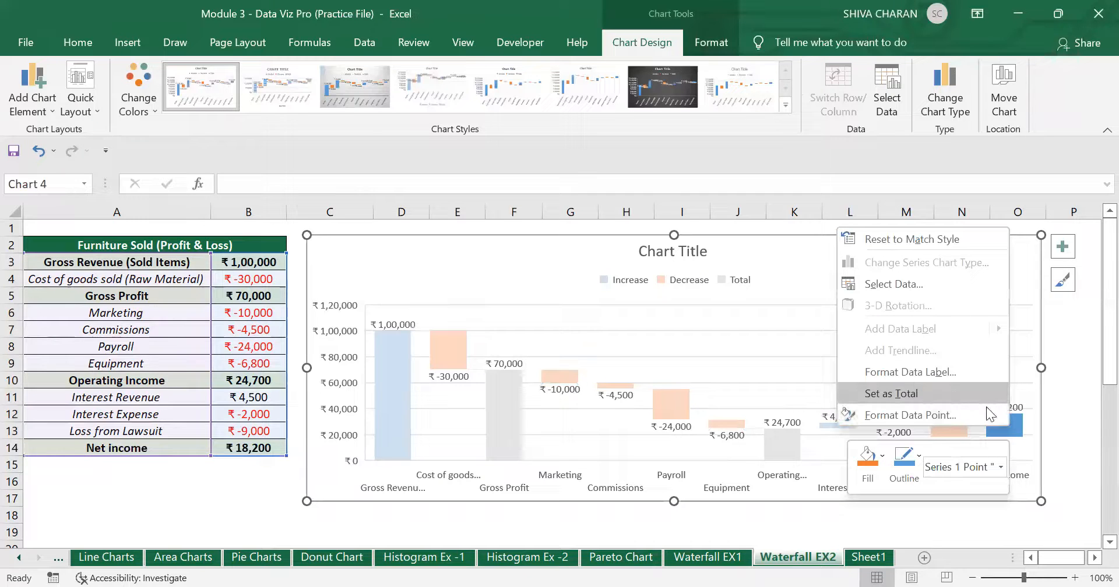
key("Escape")
left_click(1061, 452)
left_click(866, 256)
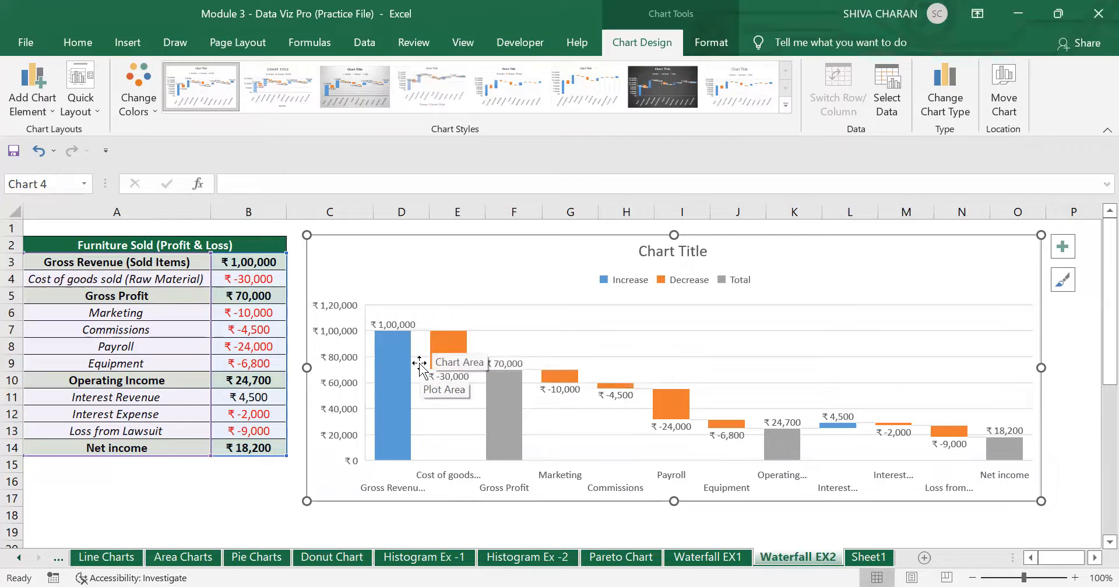
Examine how the chart steps from Gross Revenue through Cost of goods sold to the Gross Profit total
mouse_move(430, 363)
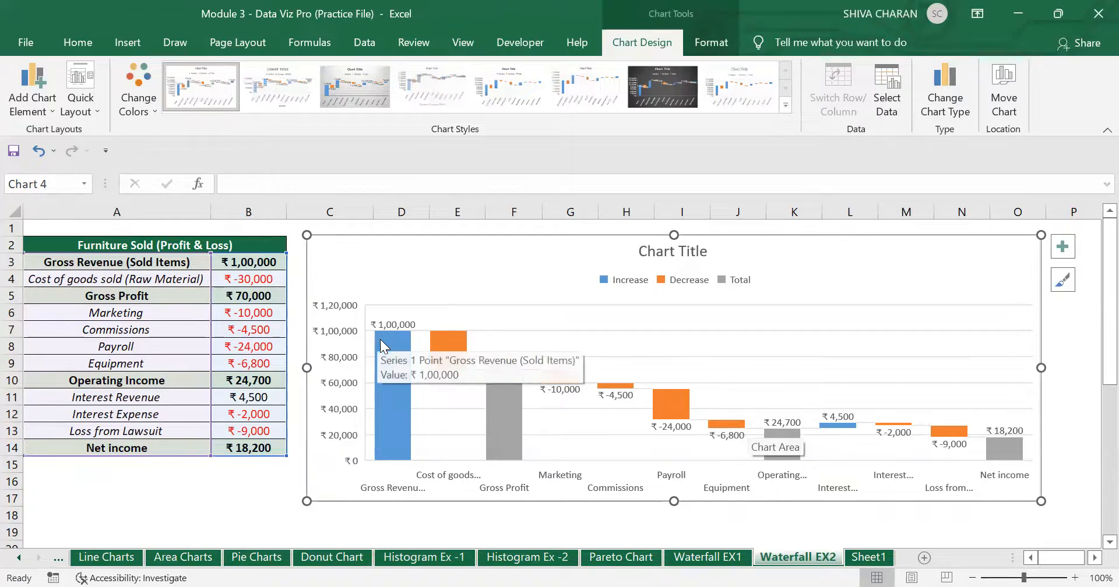
left_click(454, 349)
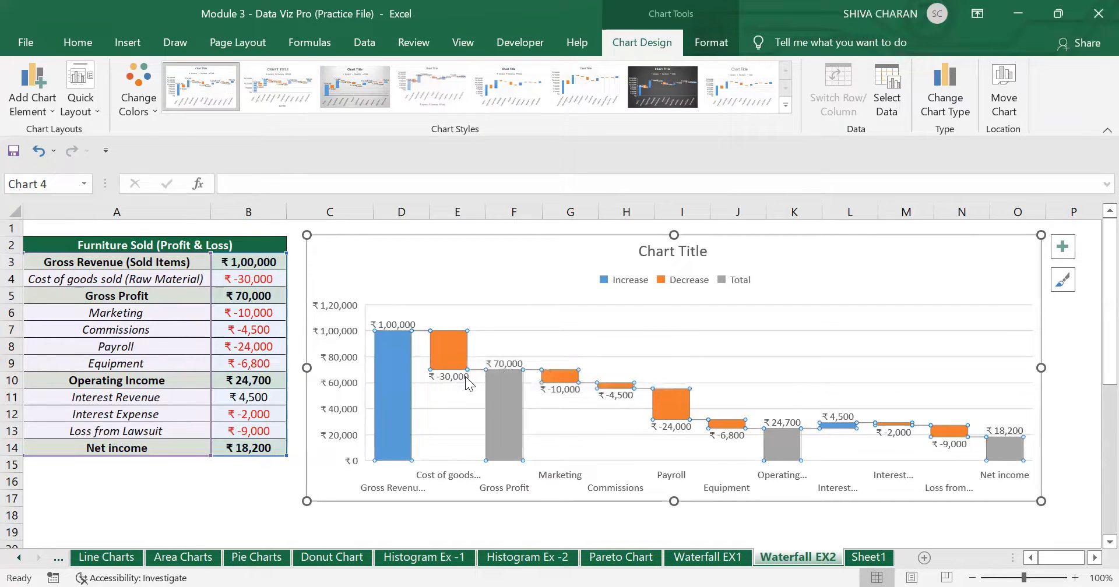
left_click(502, 432)
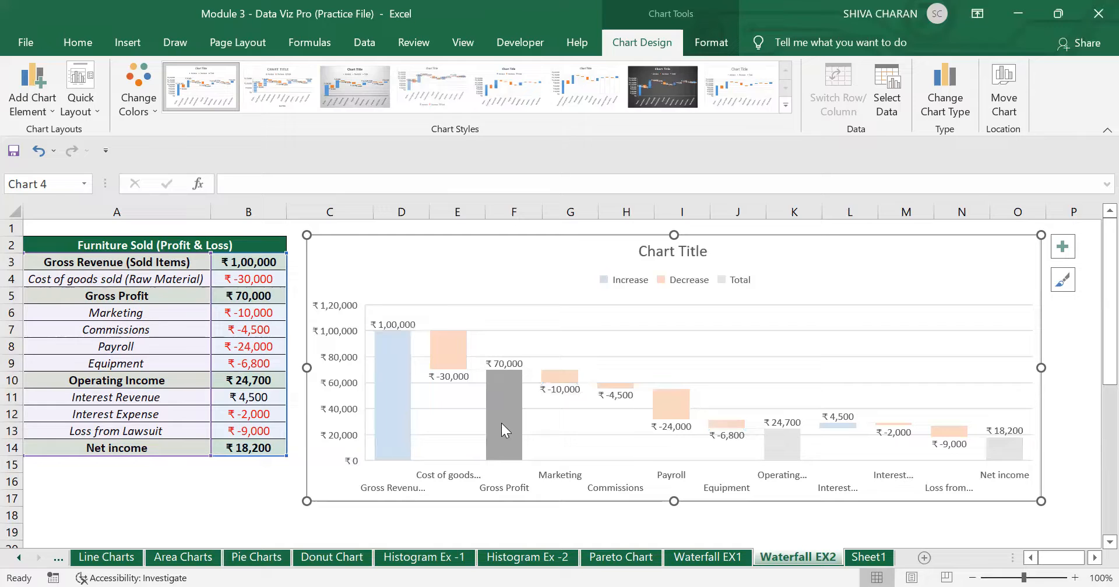
left_click(502, 423)
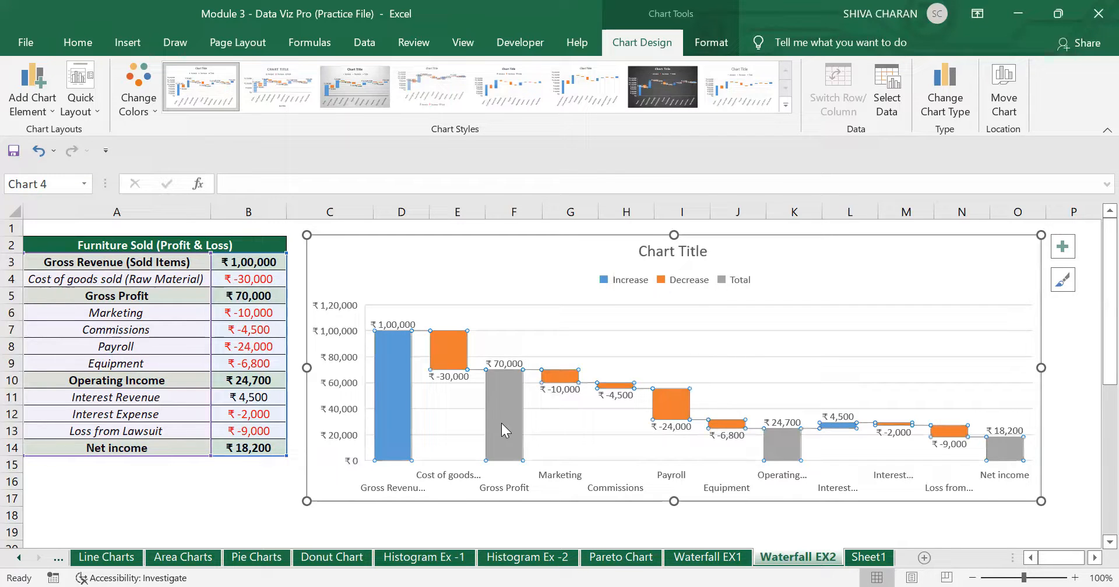
double_click(502, 424)
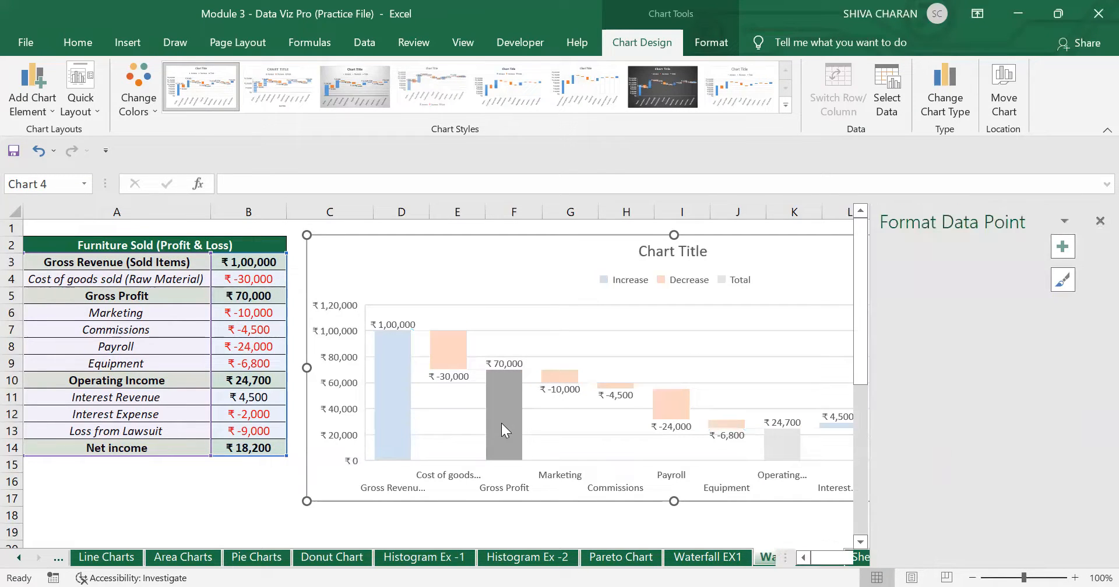
left_click(1099, 221)
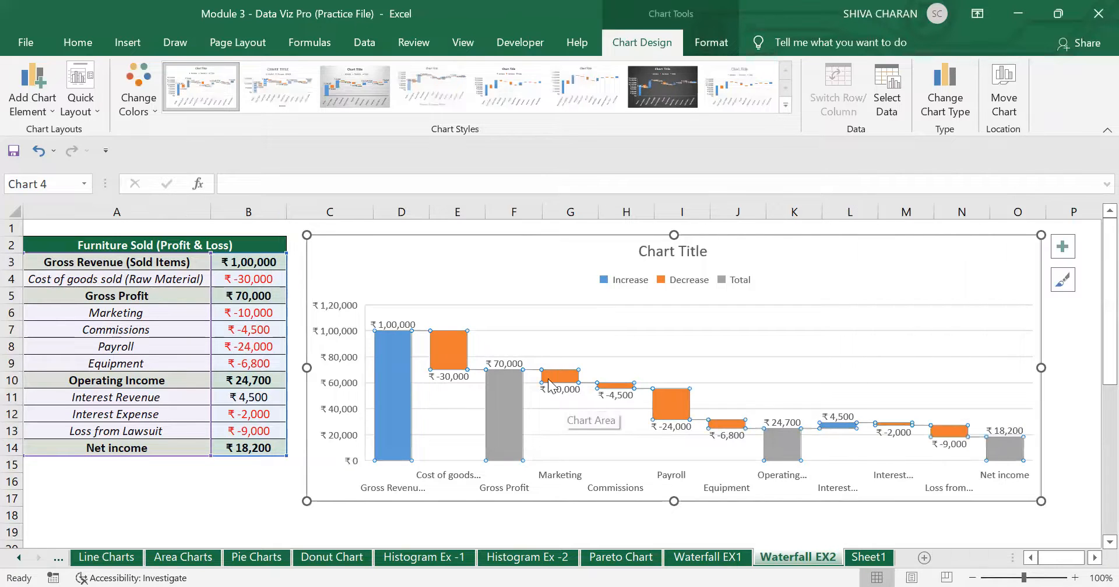
Examine the Payroll and Equipment decreases, the Operating Income total and the Interest Revenue increase in the chart
left_click(677, 405)
left_click(730, 435)
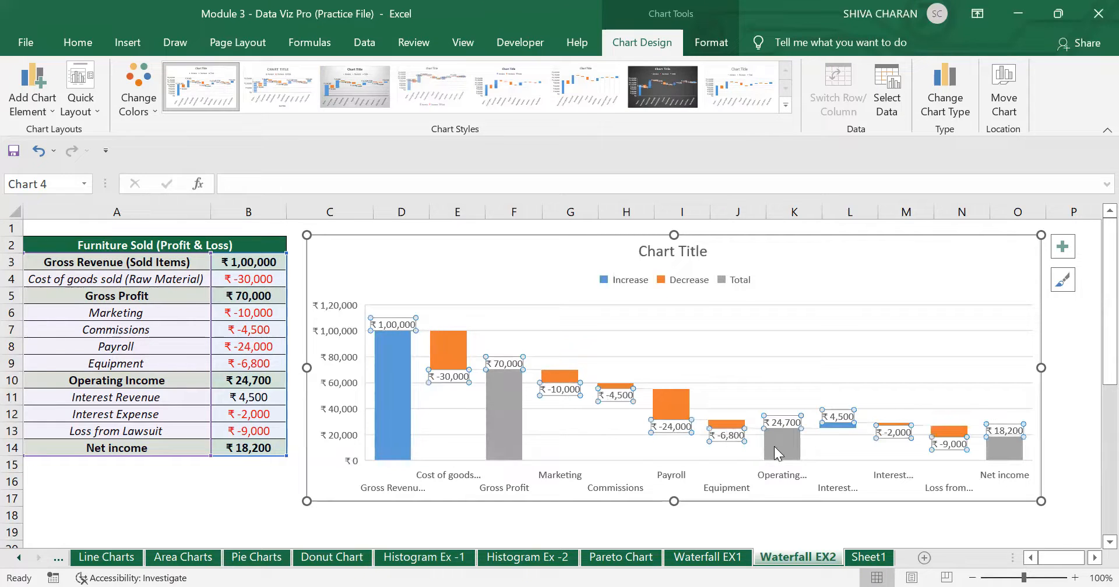
left_click(774, 446)
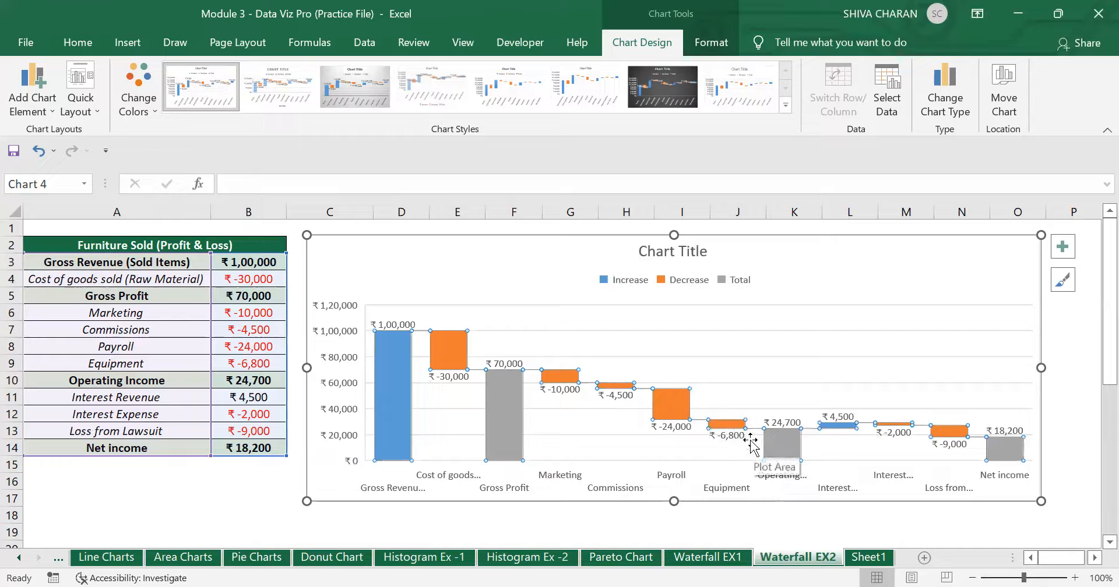
left_click(785, 447)
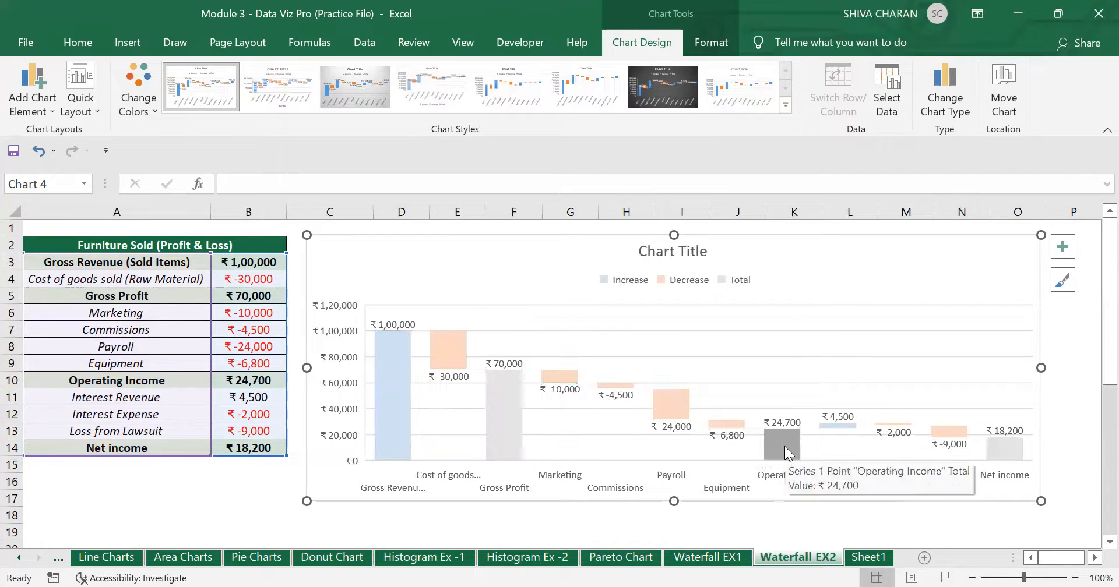
left_click(784, 446)
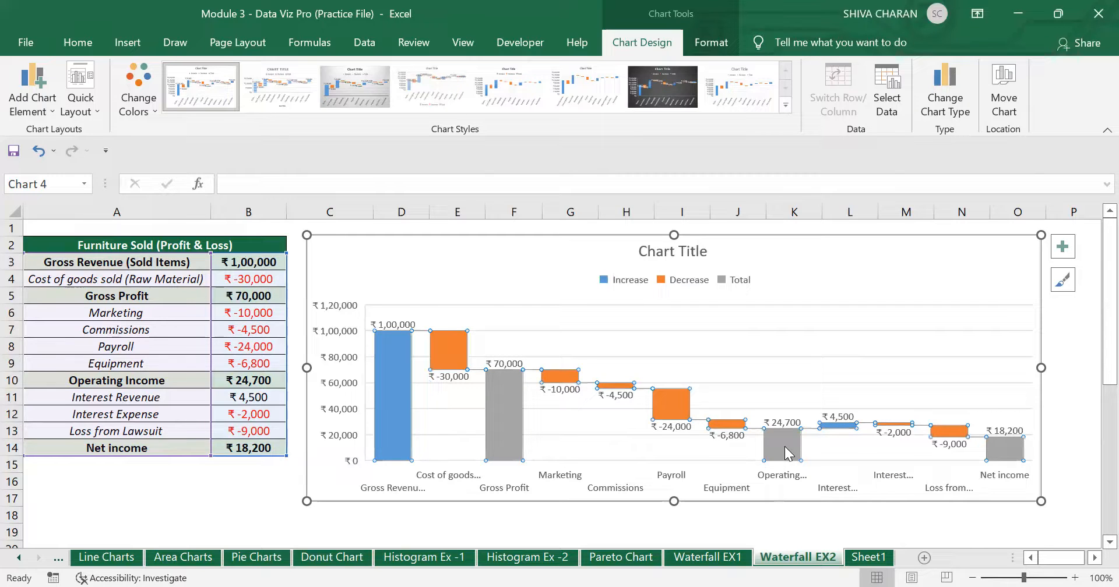
left_click(842, 426)
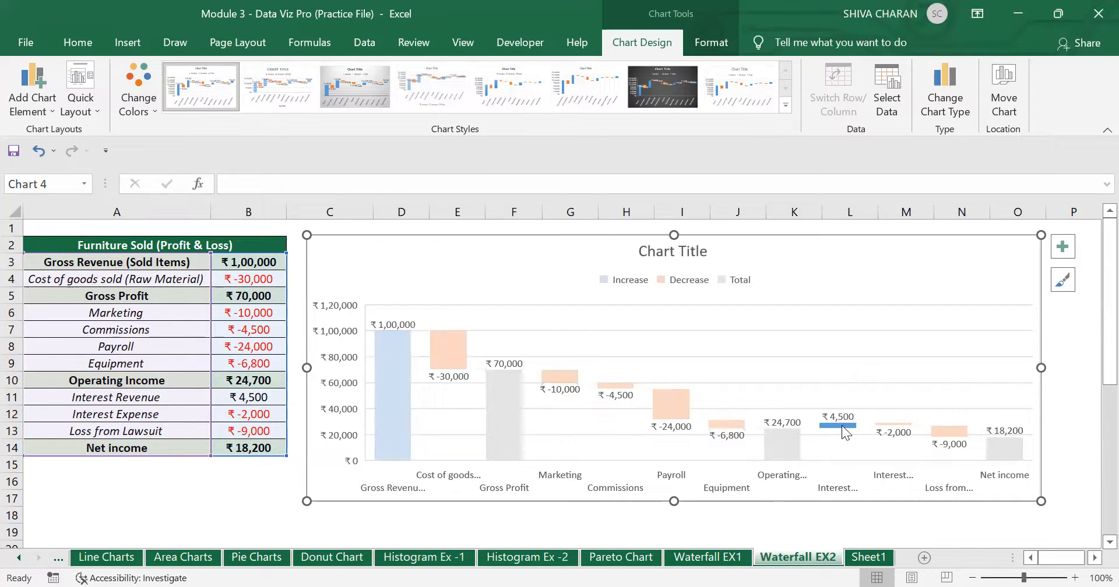
left_click(841, 426)
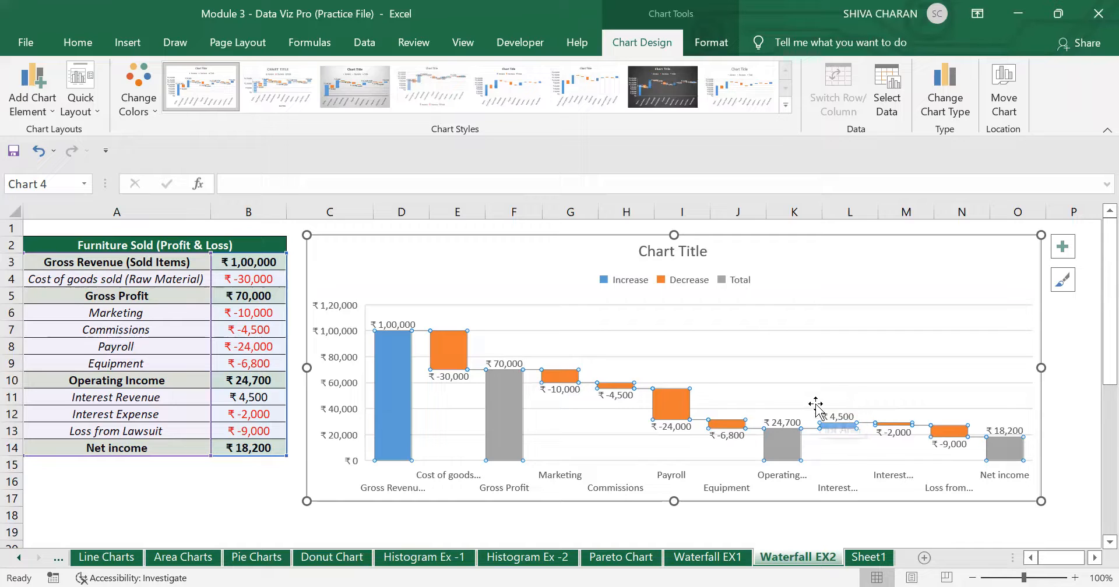
Examine the Interest Expense and Loss from Lawsuit decreases leading to the Net income total in the chart
left_click(895, 427)
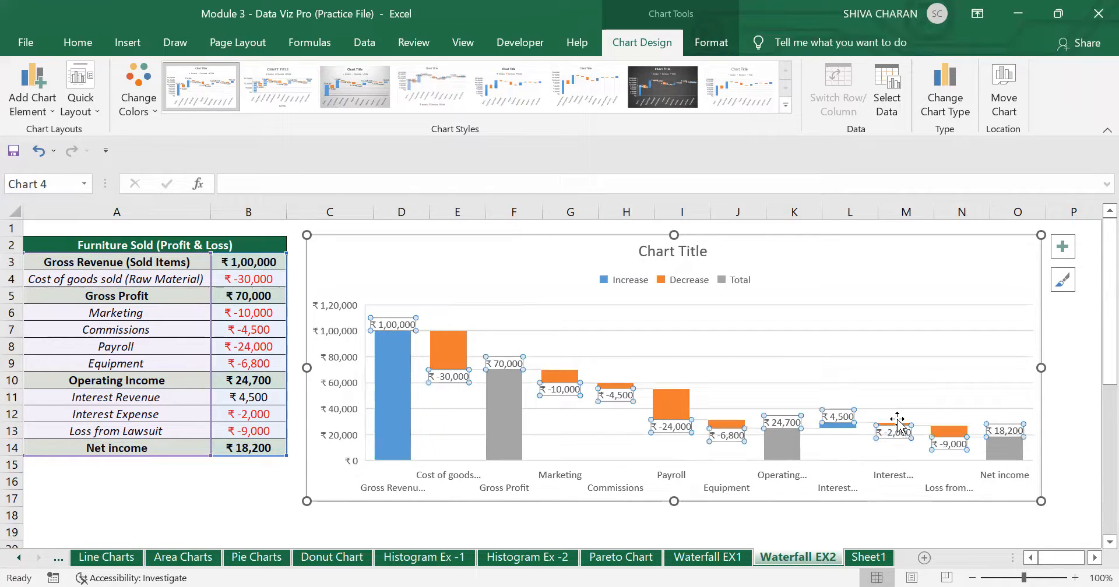
left_click(949, 428)
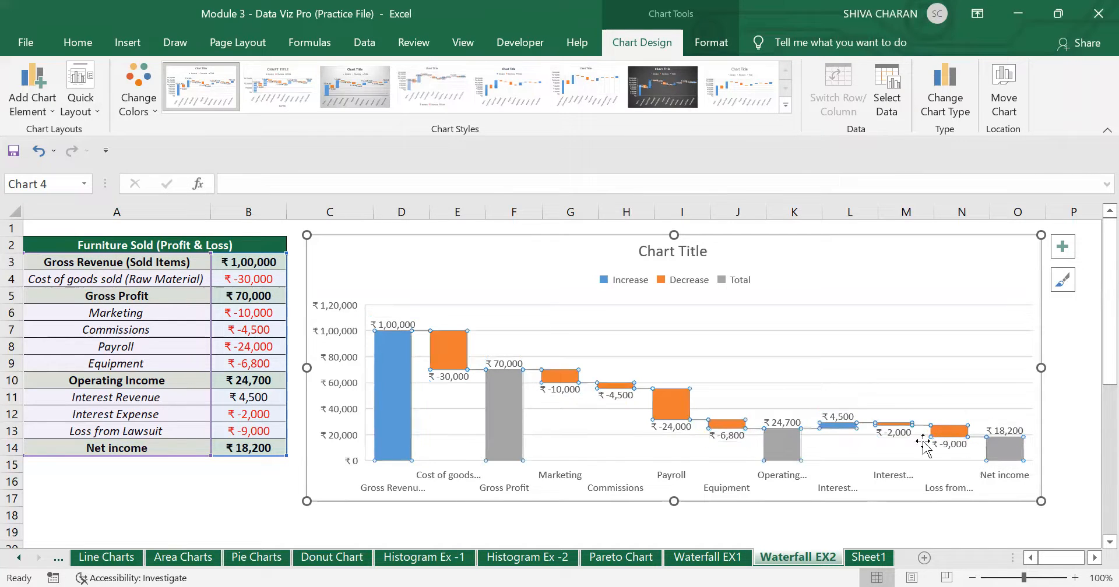
left_click(1008, 451)
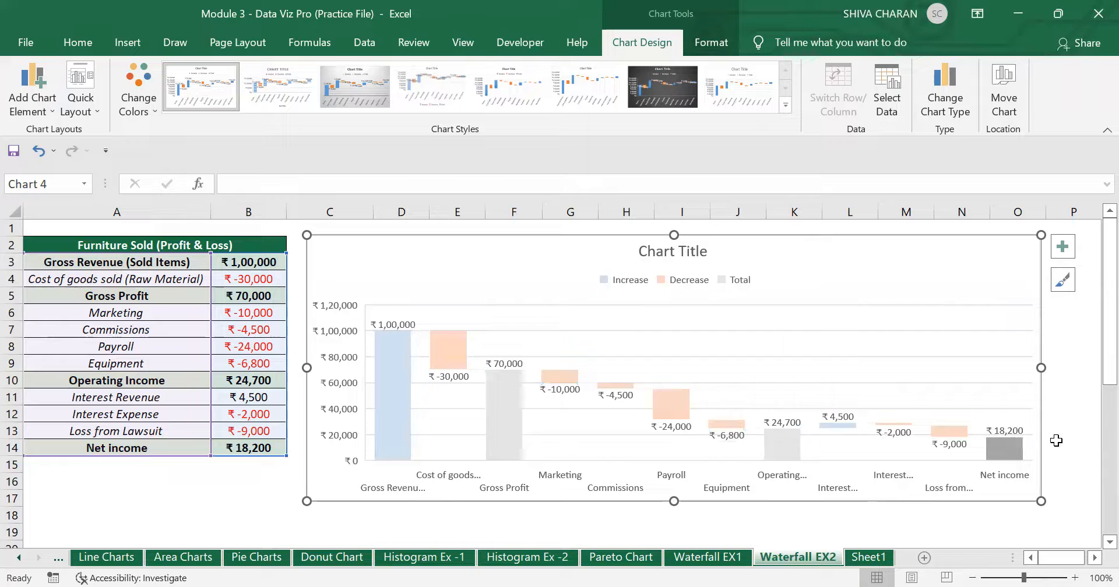
left_click(872, 262)
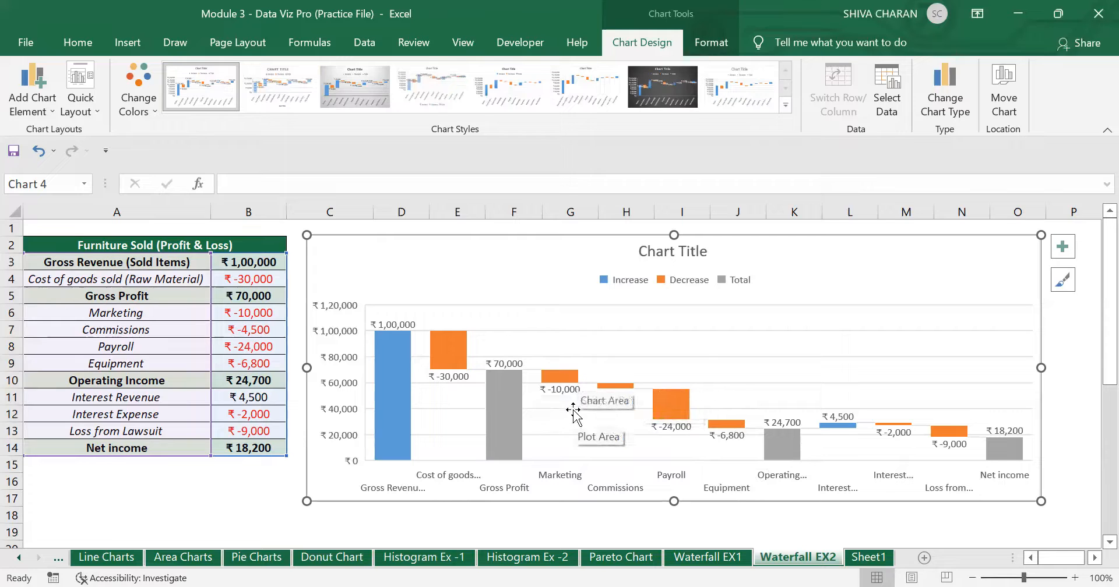
Examine the Gross Revenue bar and compare the Cost of goods sold, Marketing, Commissions, Payroll and Equipment decreases in the chart
left_click(397, 366)
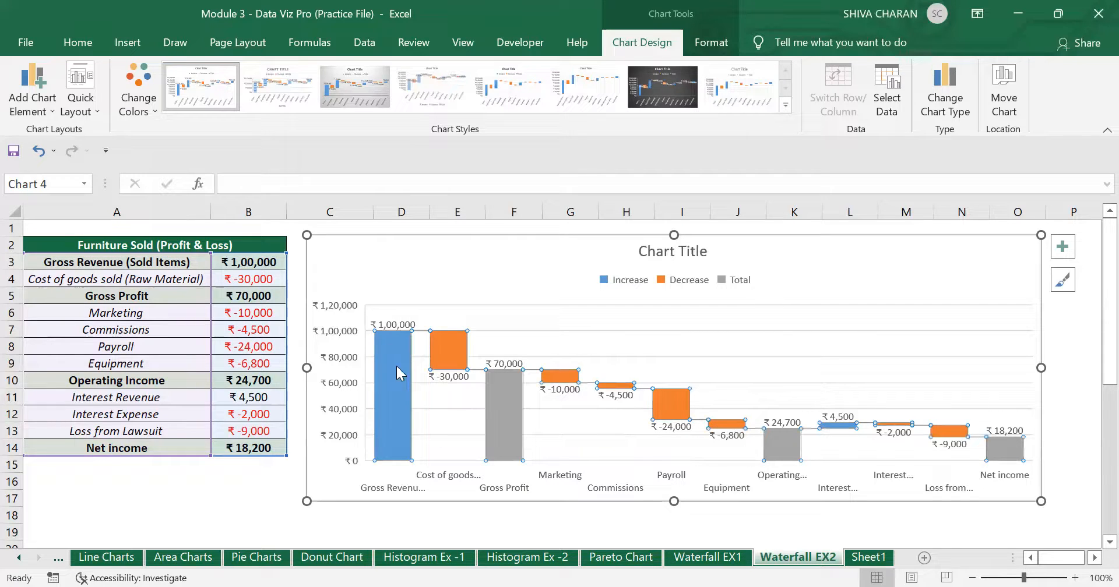
left_click(452, 352)
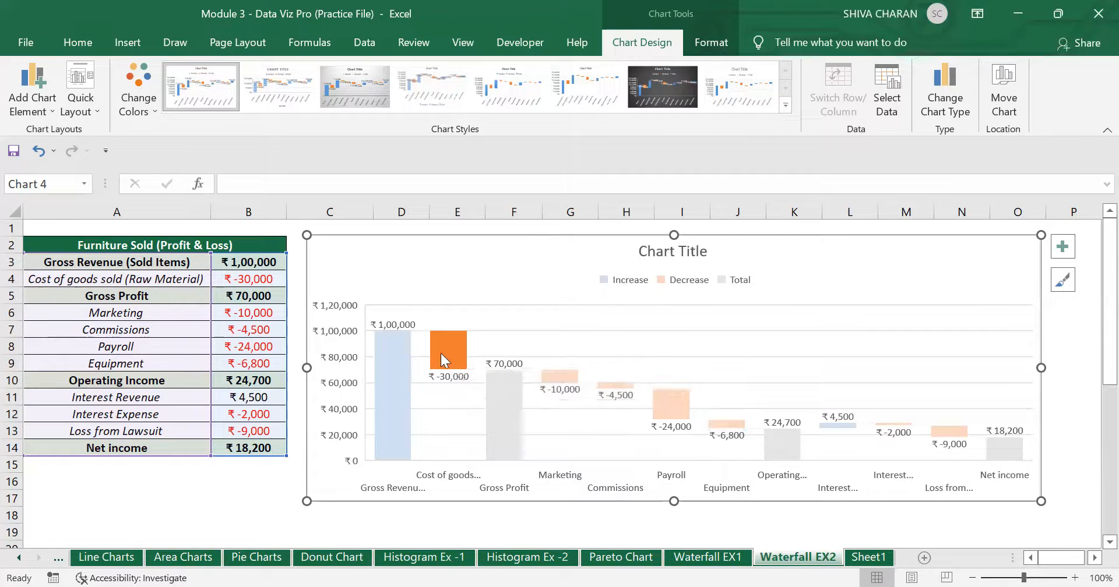
left_click(560, 378)
left_click(560, 378)
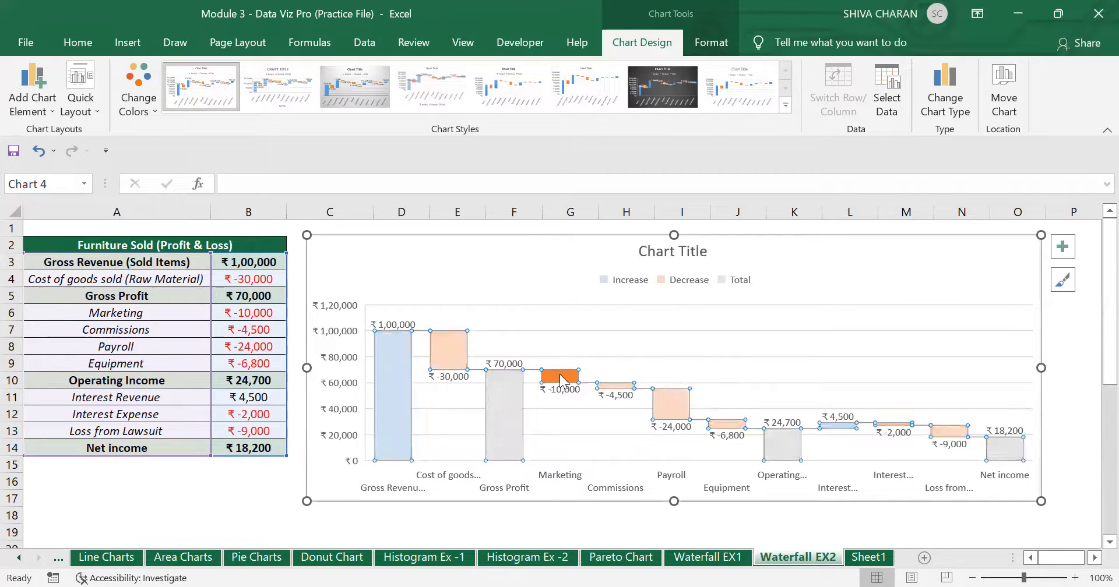
left_click(621, 385)
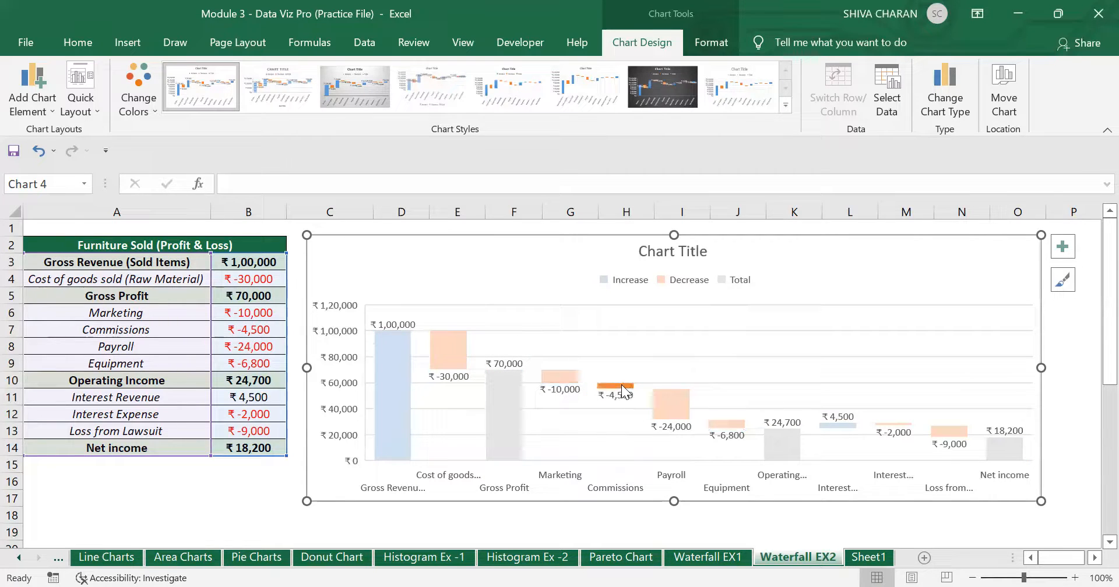
left_click(672, 409)
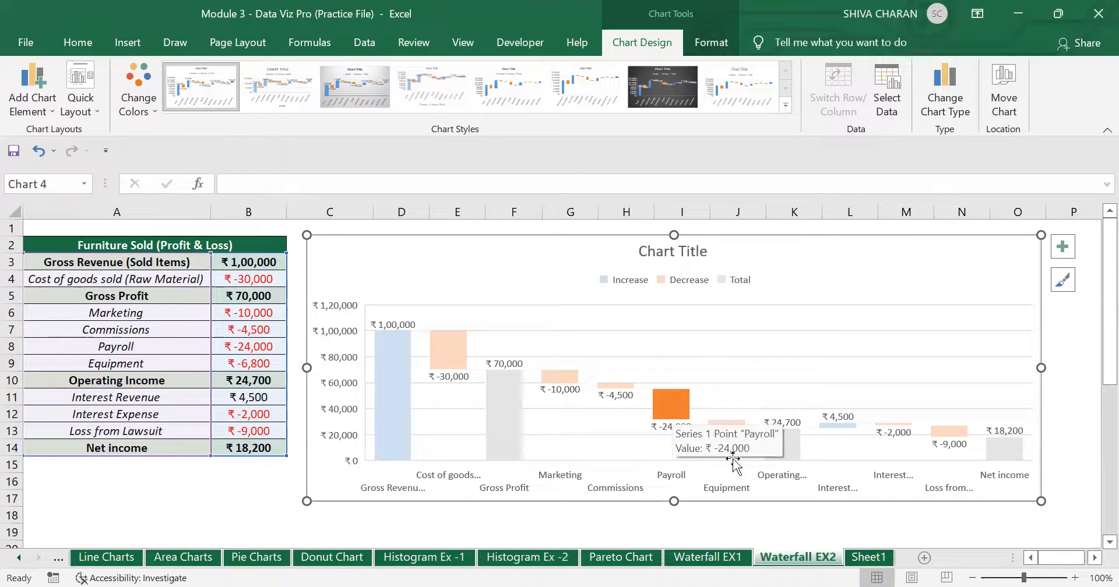
left_click(668, 396)
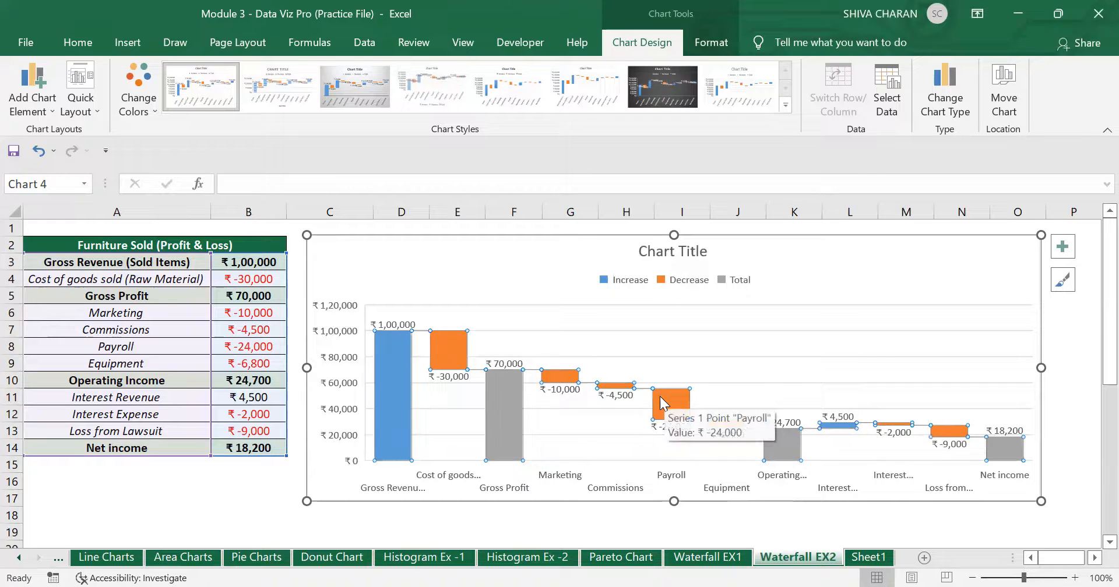
left_click(665, 399)
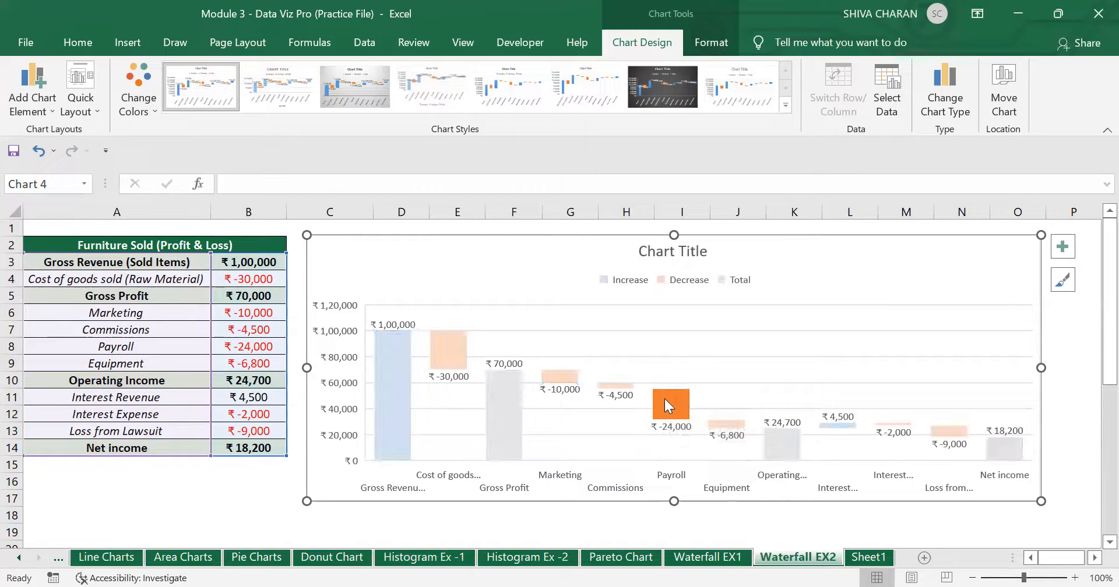
left_click(664, 398)
mouse_move(678, 407)
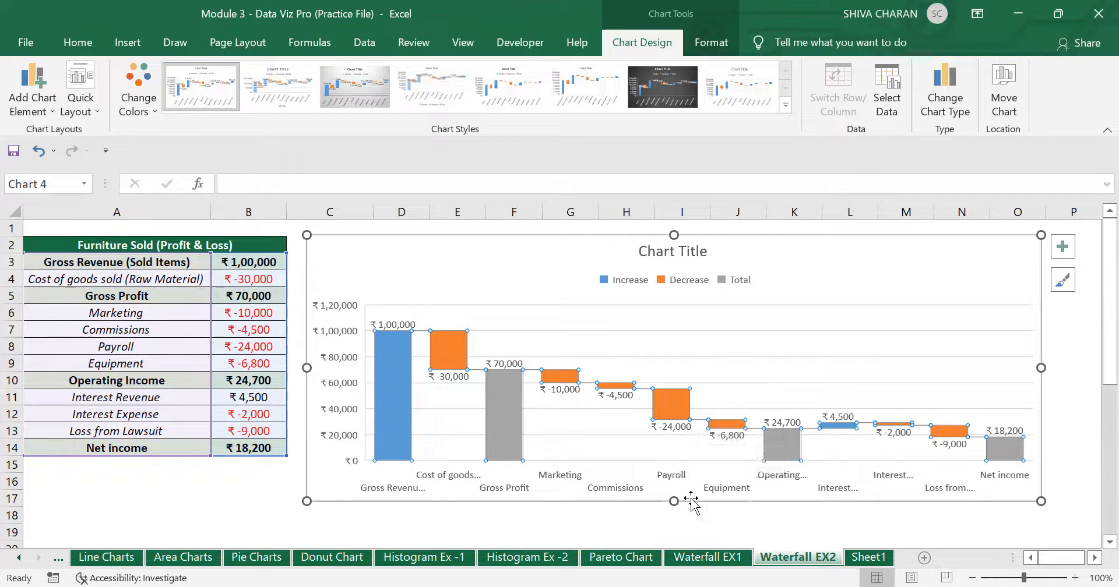
left_click(727, 430)
left_click(447, 352)
mouse_move(448, 349)
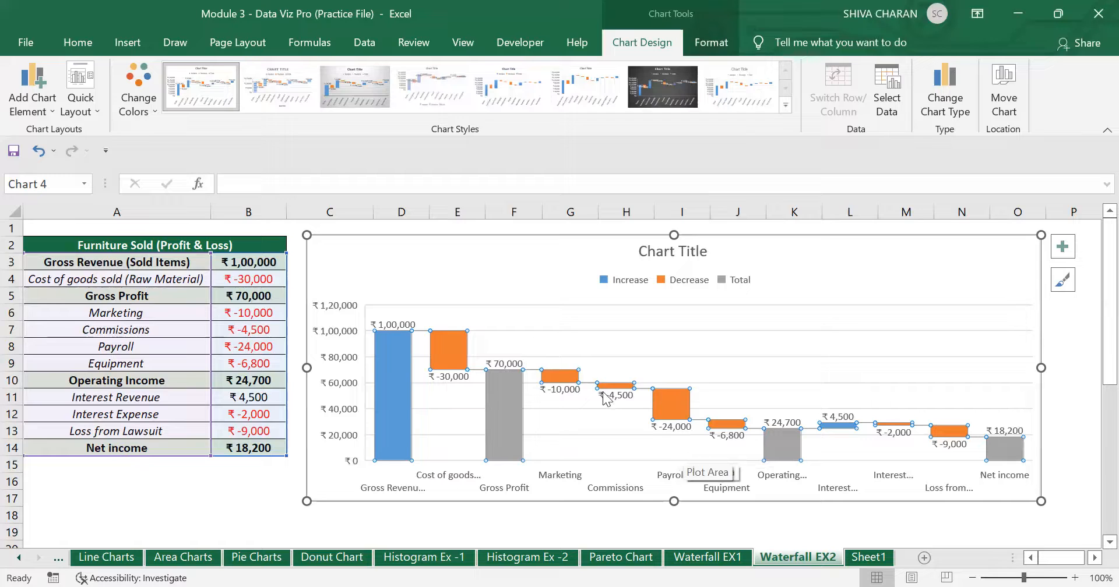
Set the Marketing expense in cell B6 of the profit and loss table to -8000
left_click(553, 380)
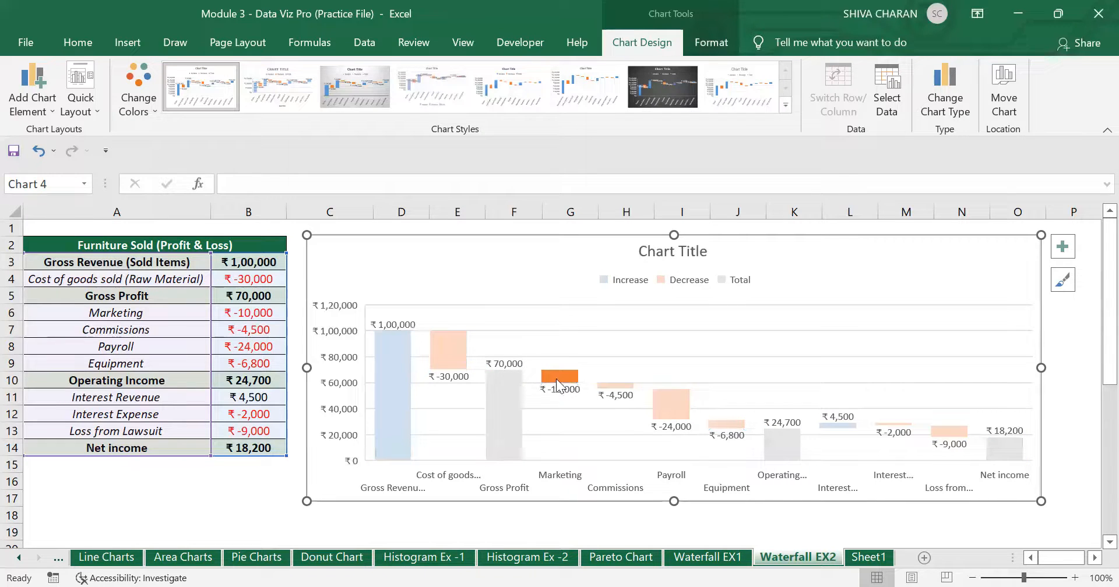
left_click(552, 379)
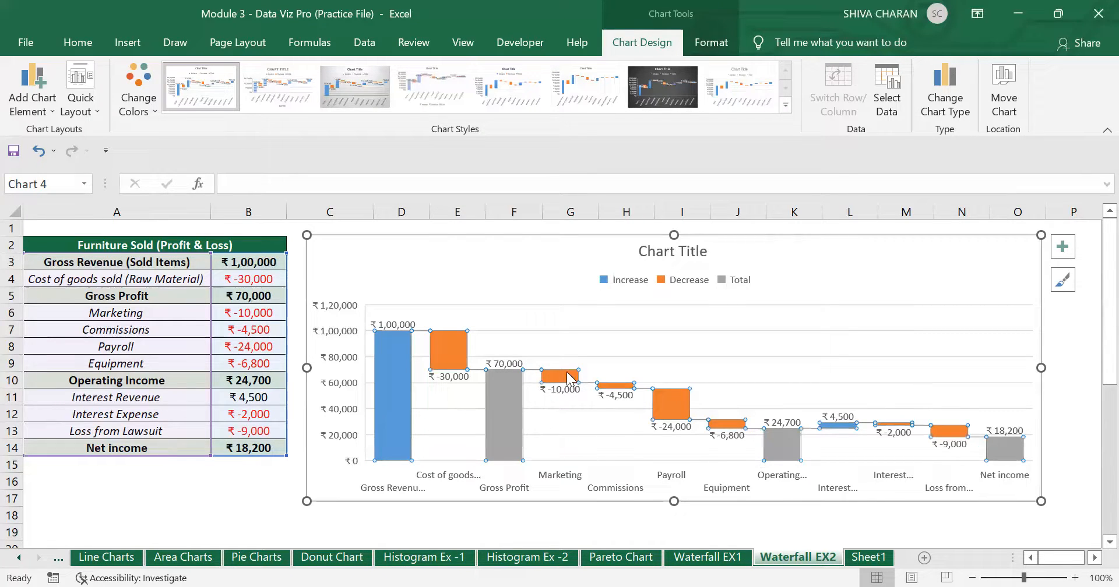
left_click(259, 313)
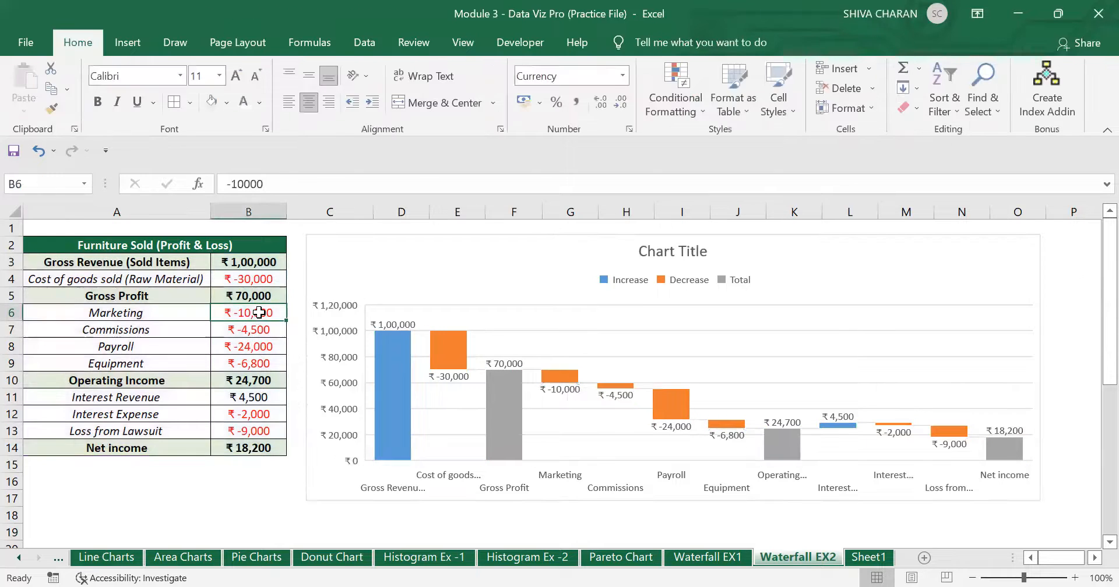
left_click_drag(244, 185, 231, 184)
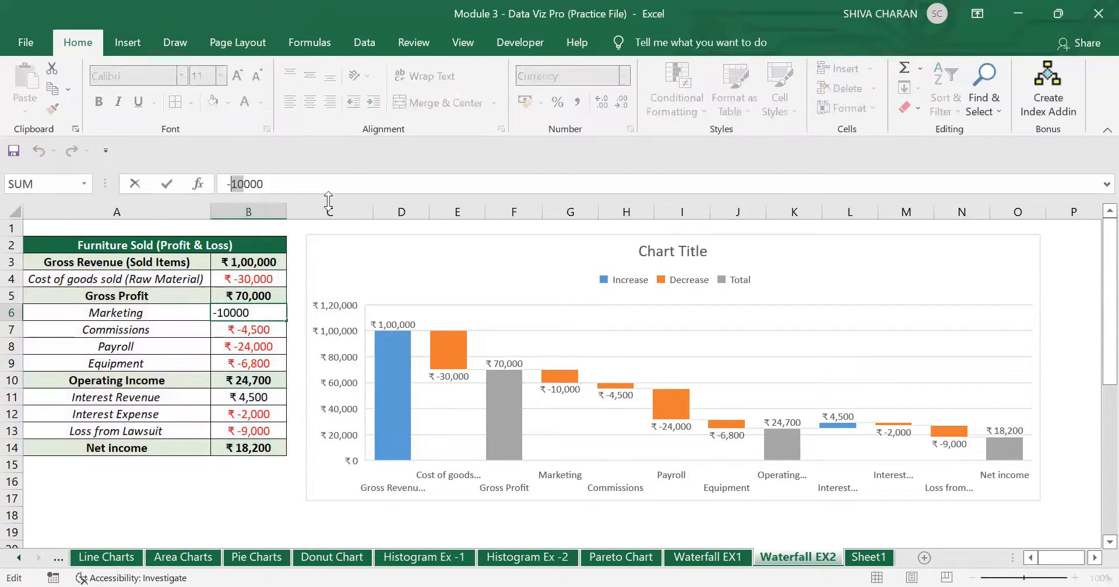
type("8")
key("Return")
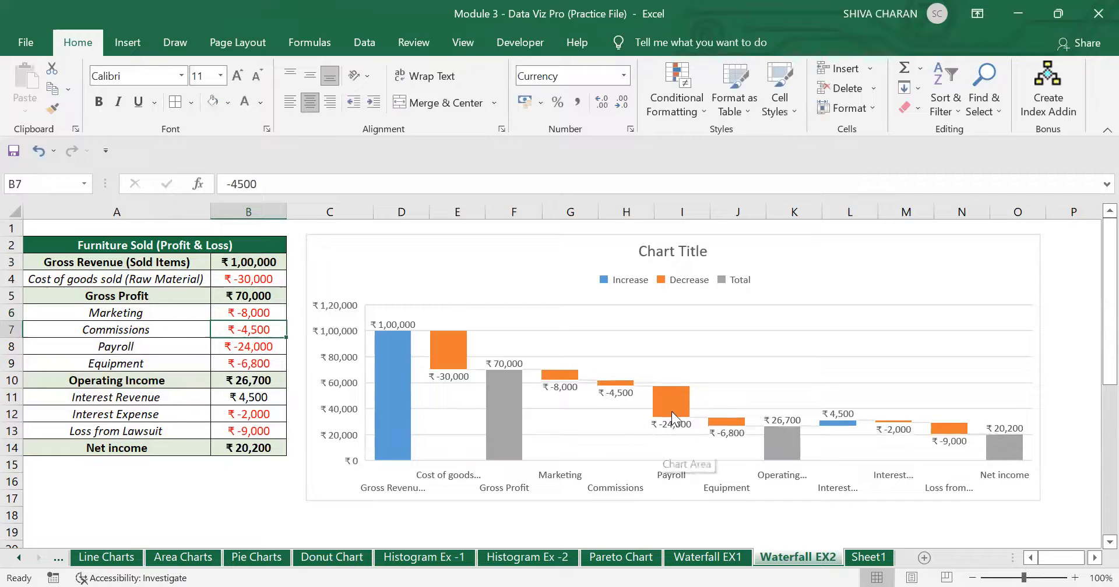
Set the Payroll expense in cell B8 of the profit and loss table to -20000
left_click(670, 407)
left_click(241, 348)
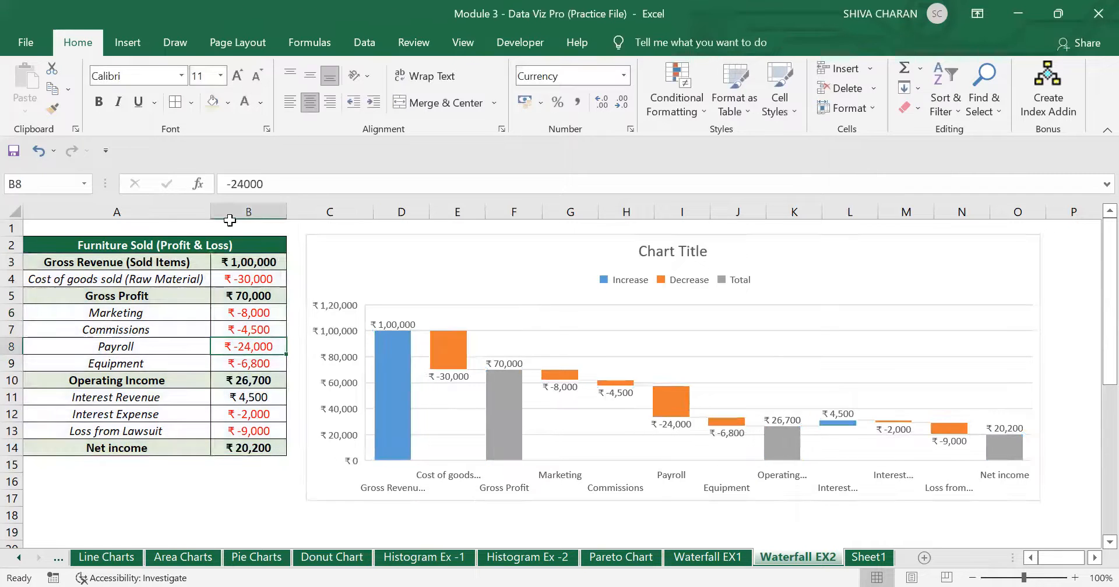
left_click_drag(238, 184, 244, 184)
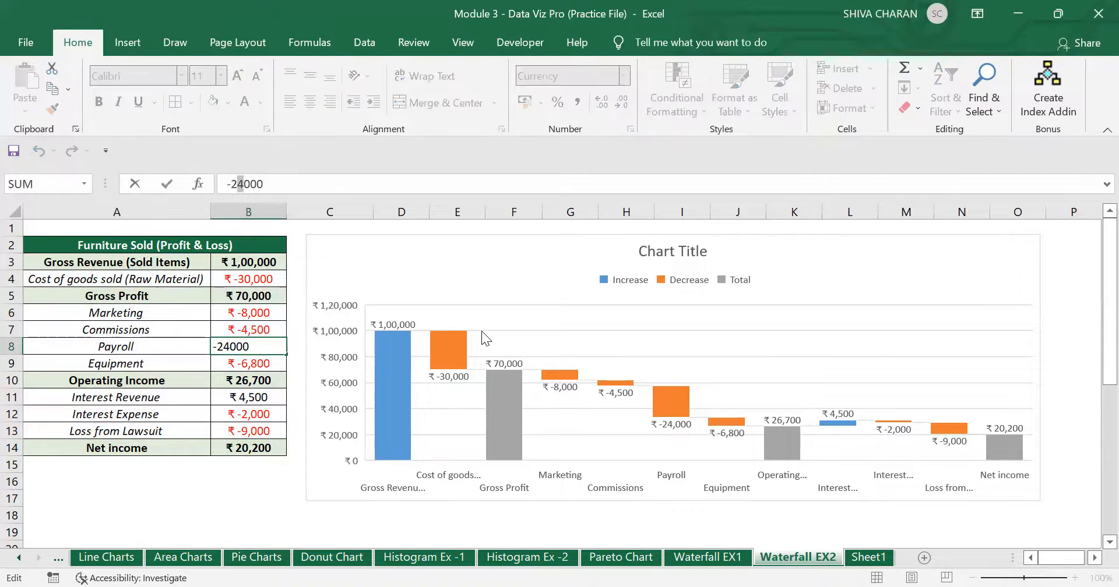
type("0")
key("Return")
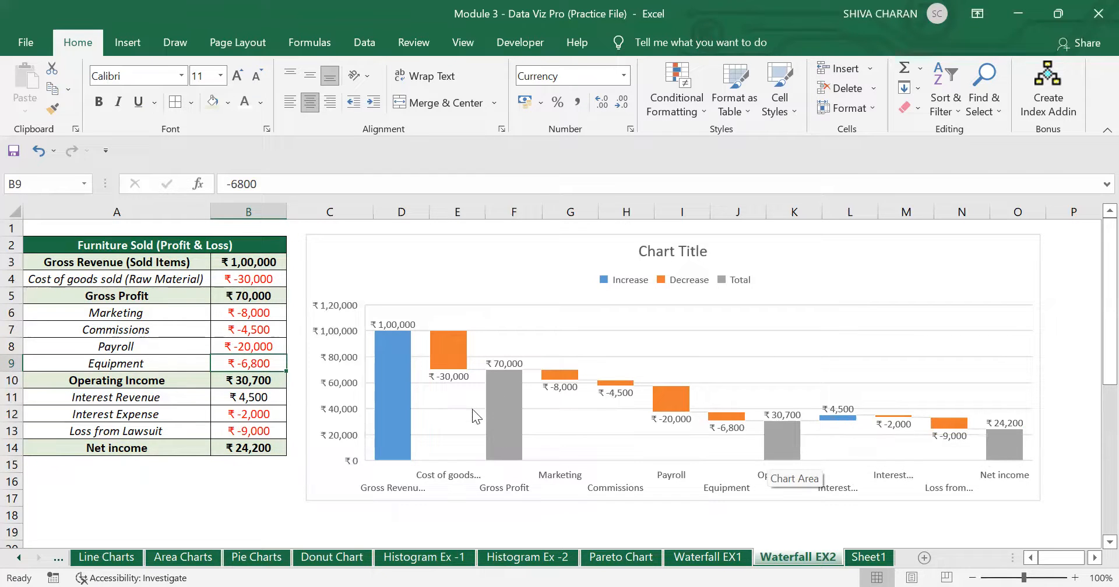
Set the Cost of goods sold (Raw Material) value in cell B4 to -25000
left_click(452, 340)
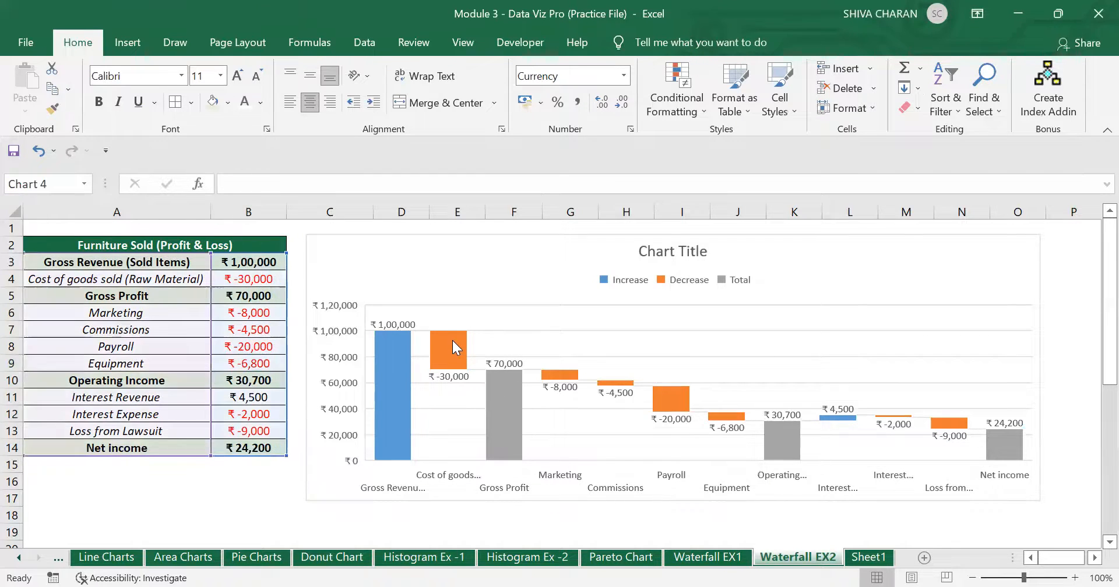
left_click(253, 279)
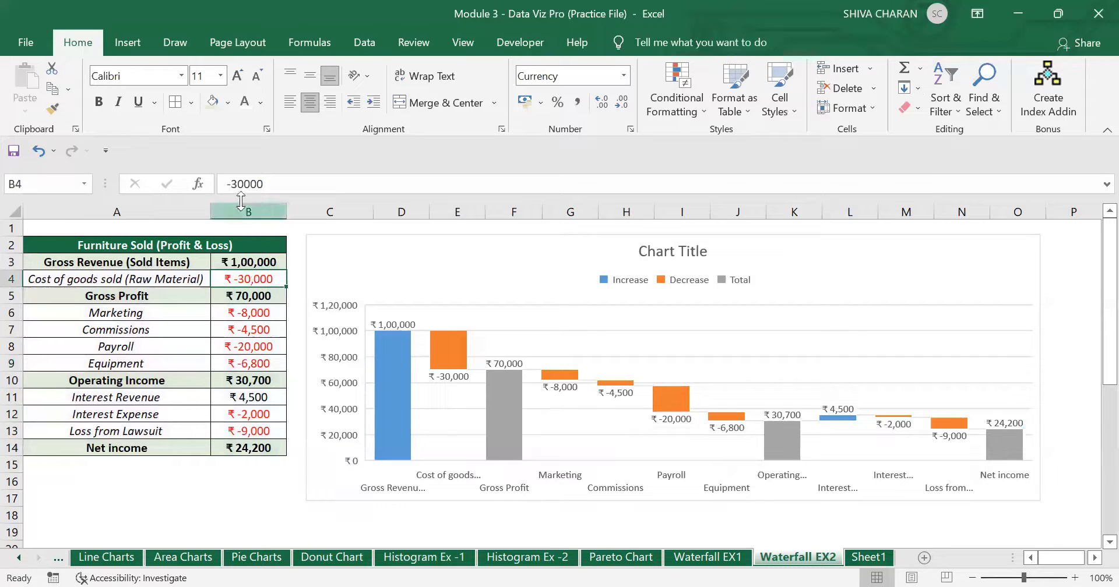
left_click_drag(231, 184, 244, 185)
type("2")
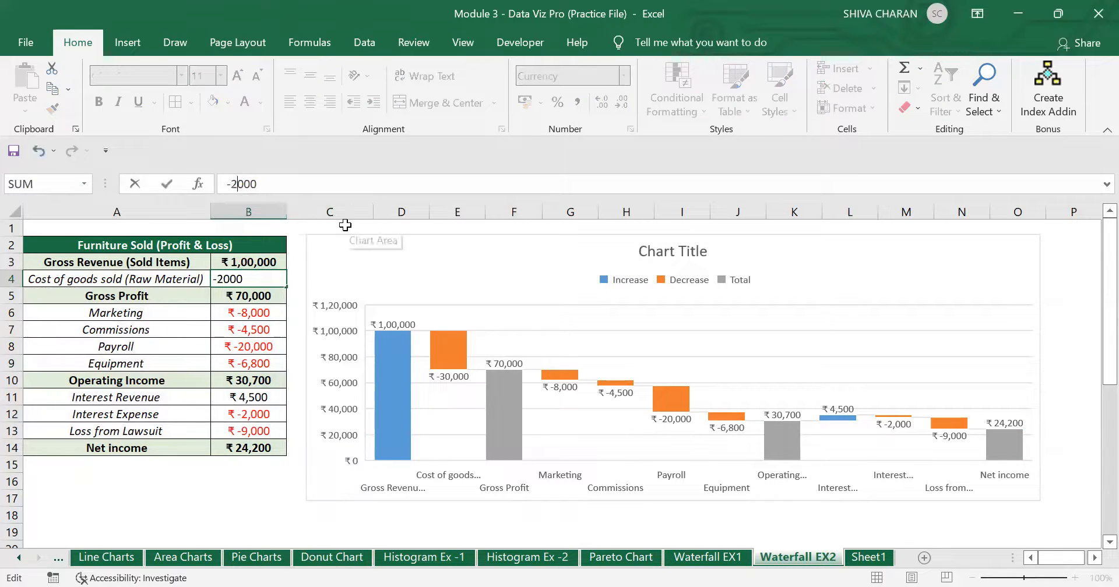
type("5")
key("Return")
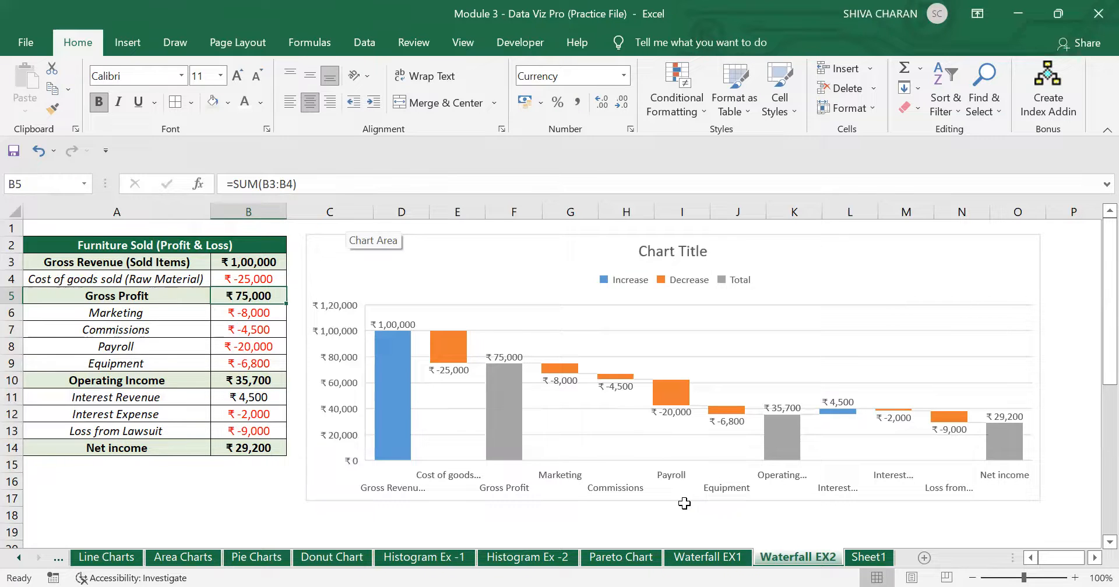
Compare the furniture profit and loss chart on Waterfall EX2 with the personal income chart on Waterfall EX1
left_click(845, 269)
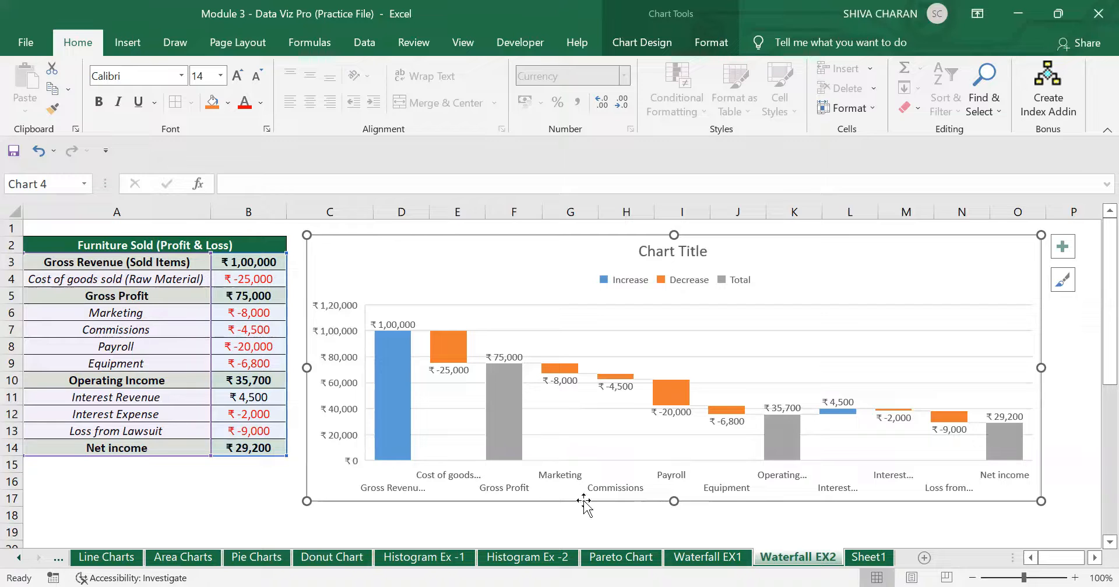
left_click(723, 560)
left_click(332, 277)
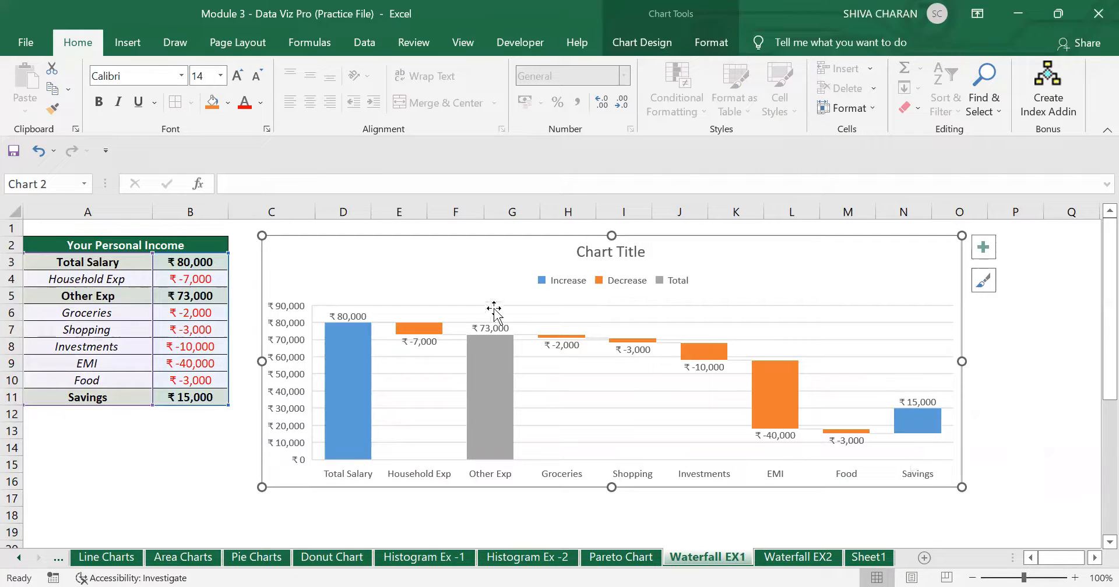
left_click(822, 559)
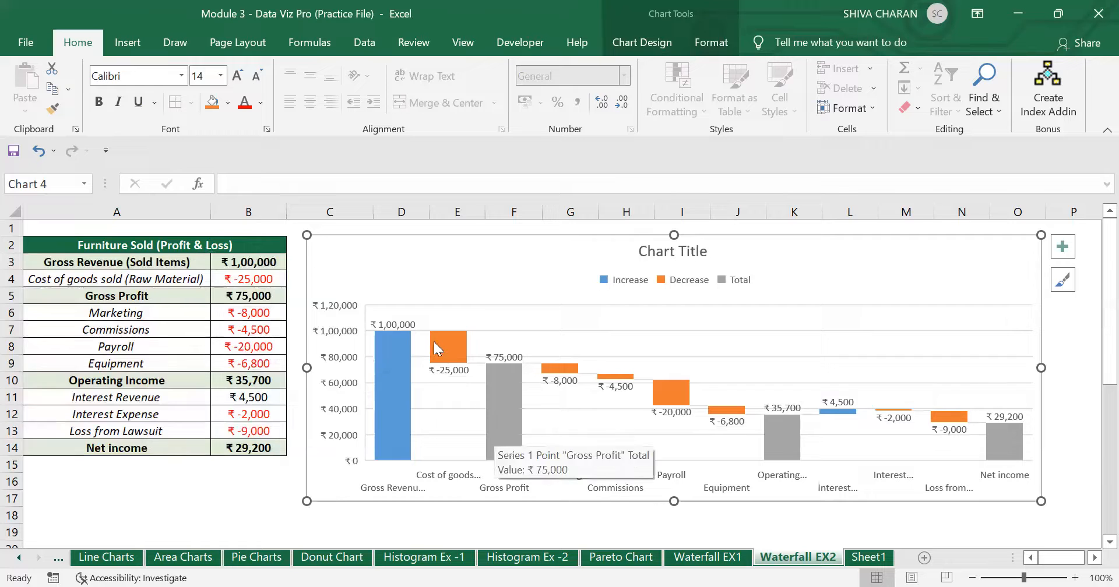
mouse_move(446, 343)
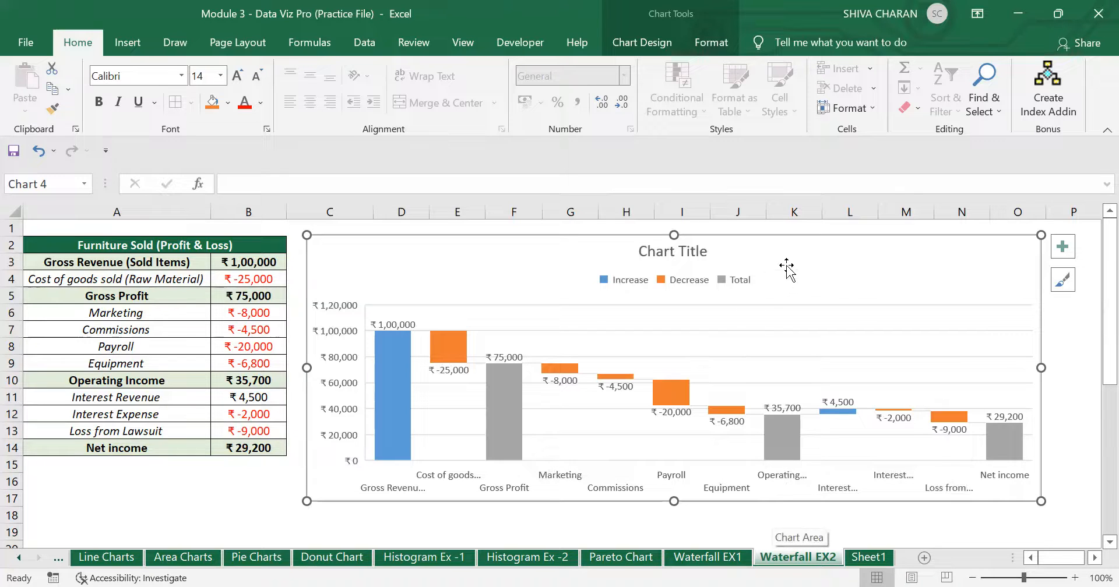
left_click(707, 557)
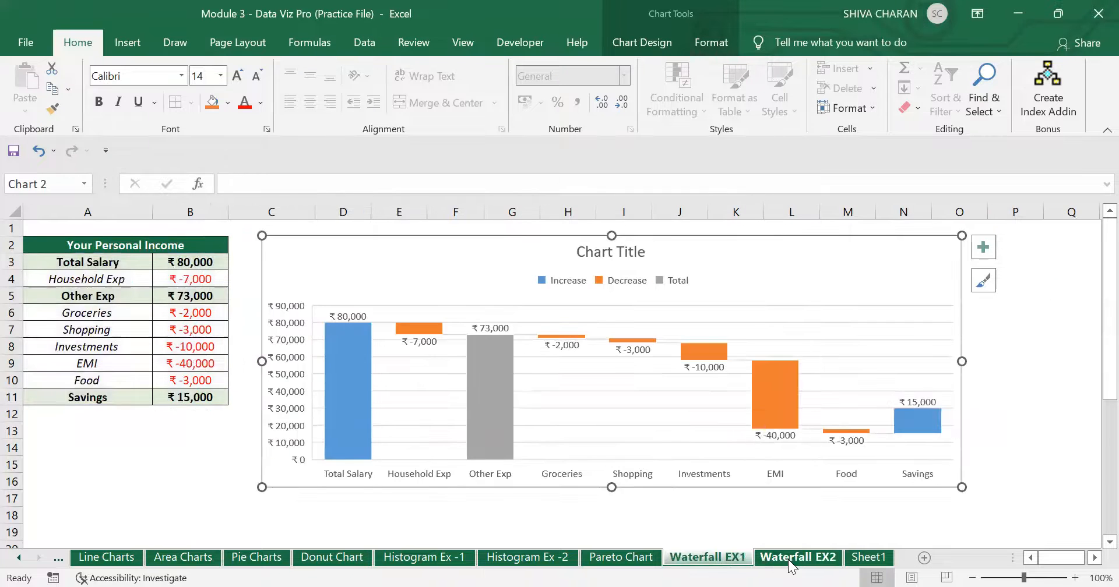
left_click(791, 558)
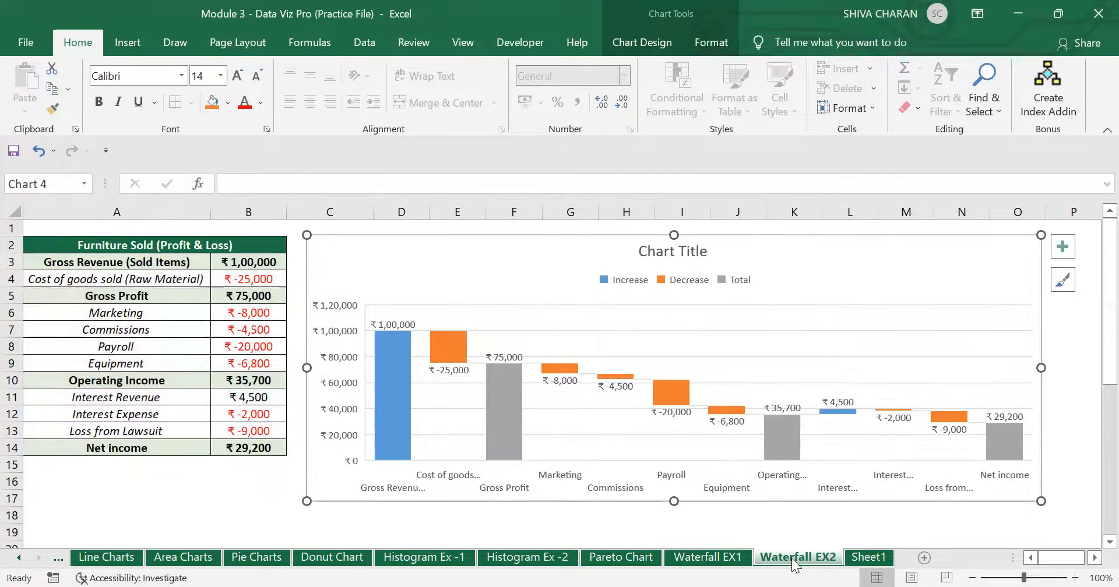
Review the waterfall chart notes on Sheet1, return to the Waterfall EX1 sheet and deselect its chart
left_click(866, 558)
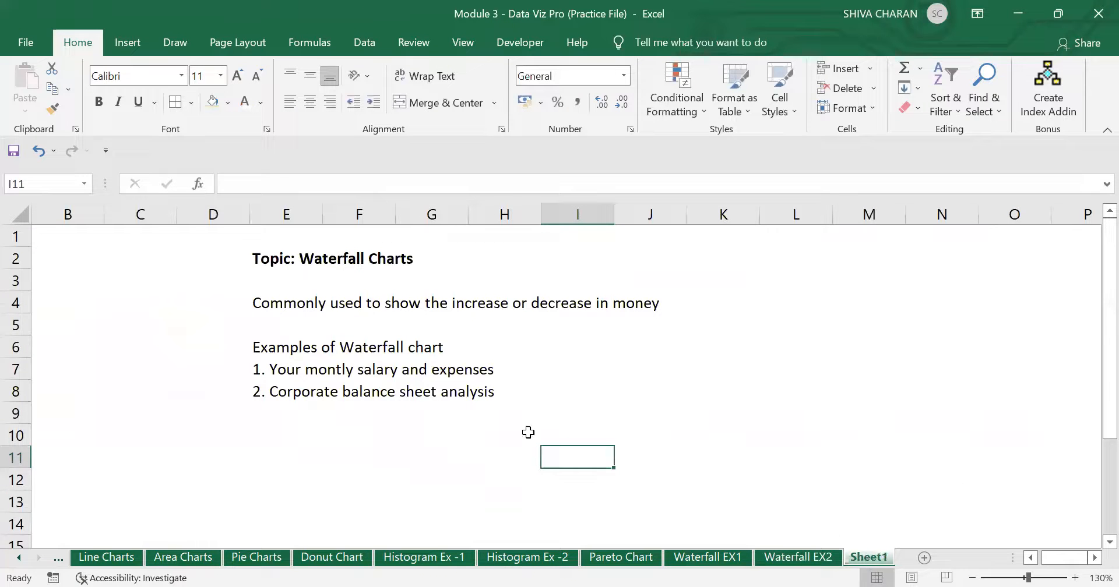
left_click(788, 558)
key("ctrl+Page_Up")
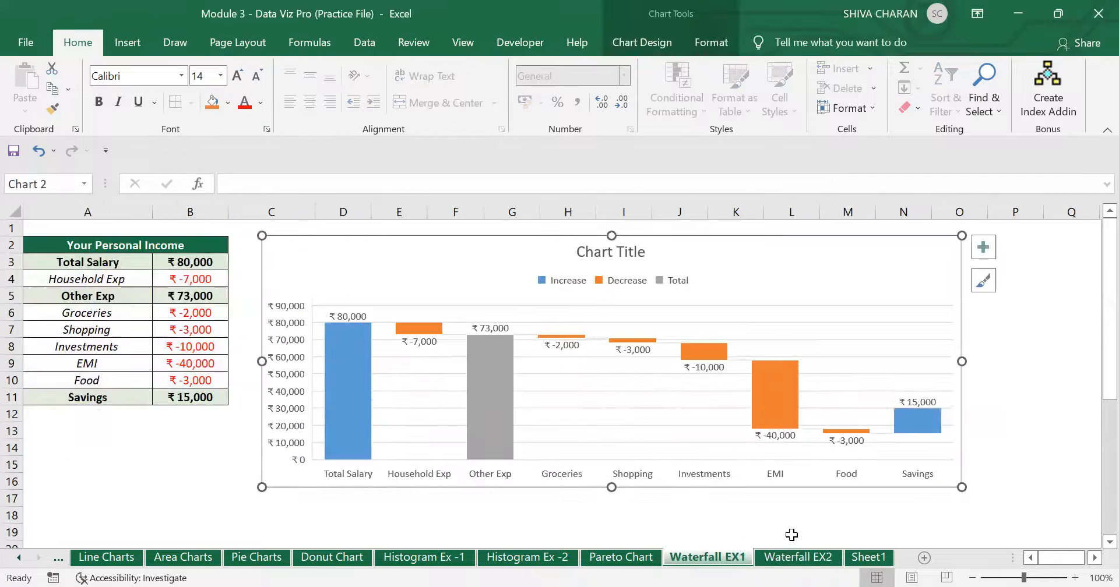
left_click(1018, 520)
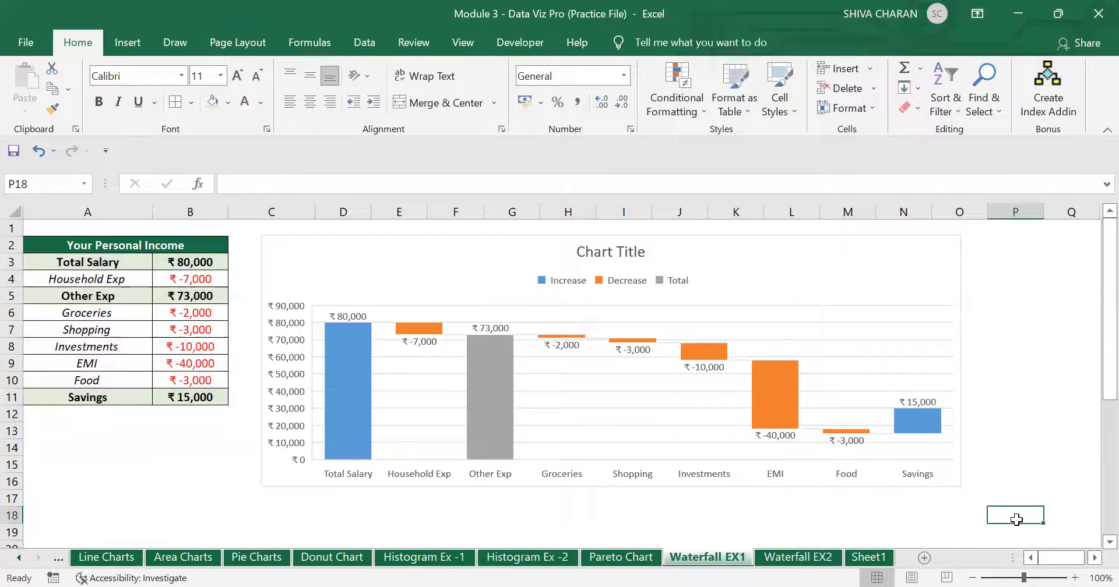